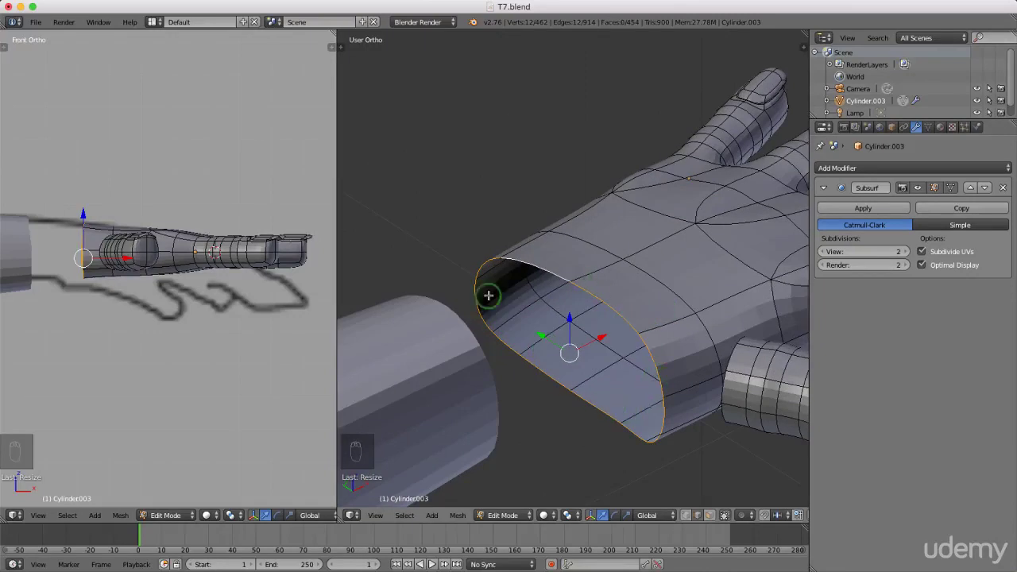
Step: Switch to vertex selection and merge the two lower corner vertices on the thumb side of the wrist opening At Last
key(ctrl+Tab)
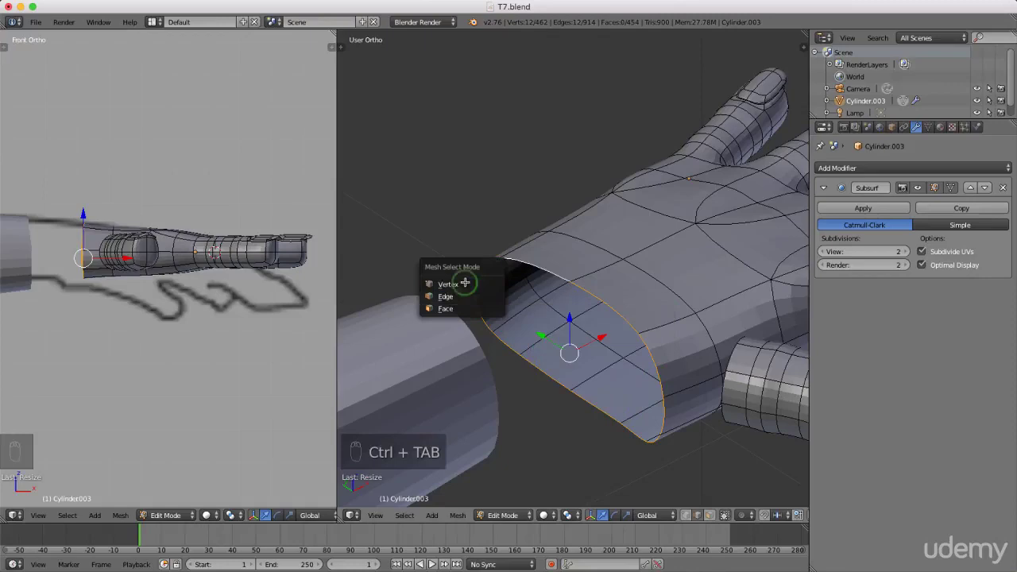
click(464, 280)
middle_drag(509, 282, 593, 298)
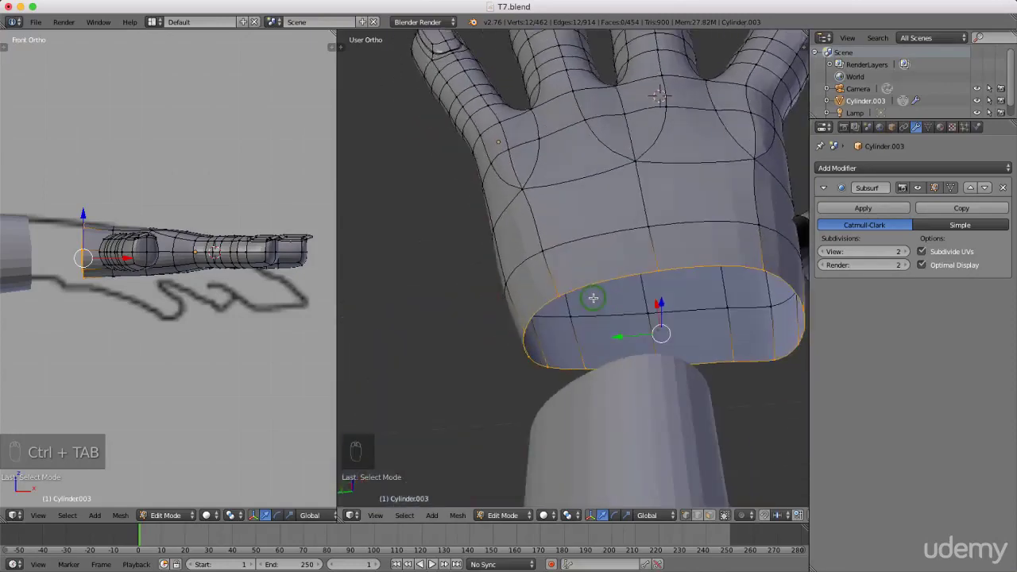
middle_drag(653, 316, 717, 282)
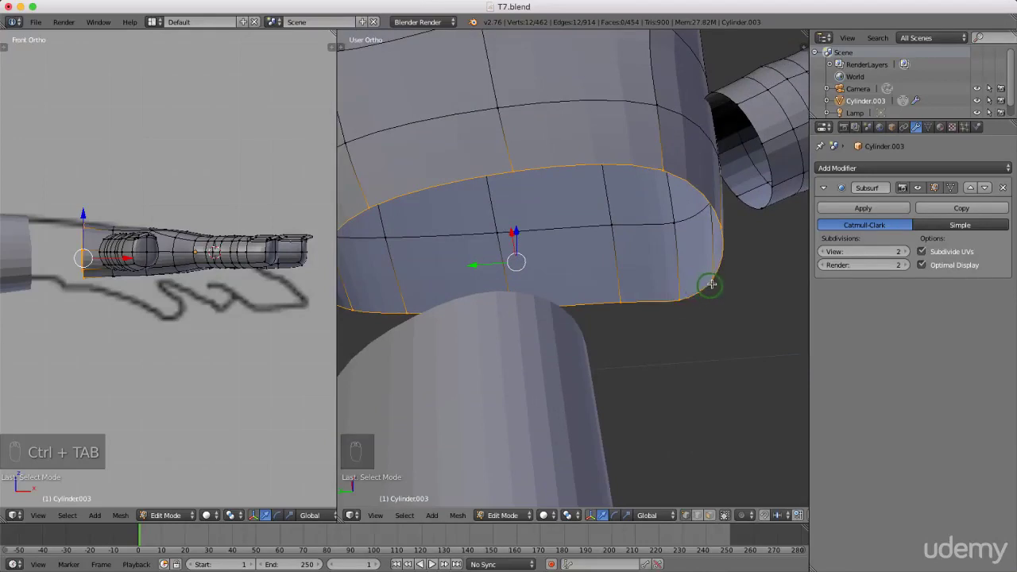
right_click(715, 278)
scroll(715, 278, up, 4)
shift+right_click(647, 309)
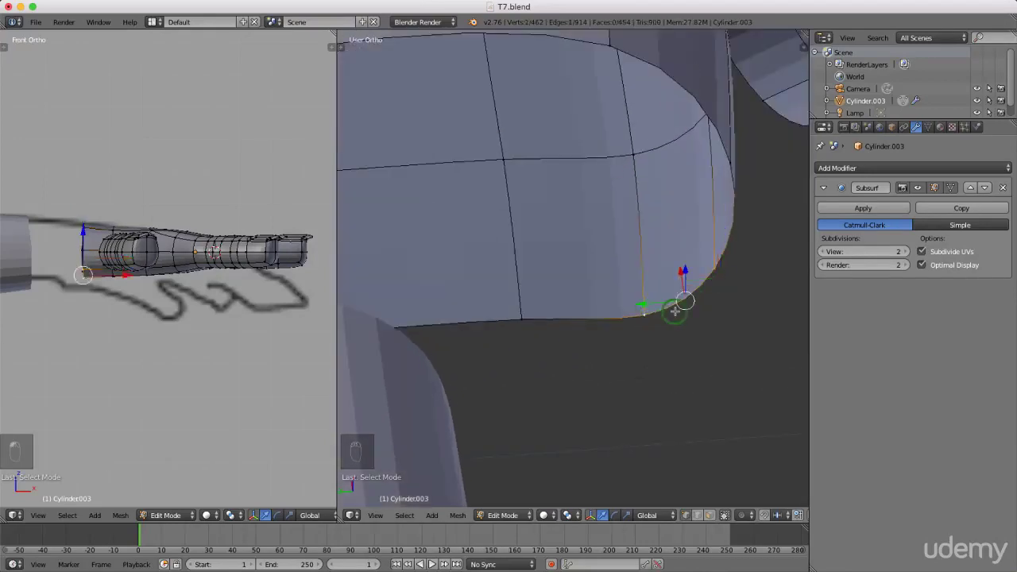
key(alt+m)
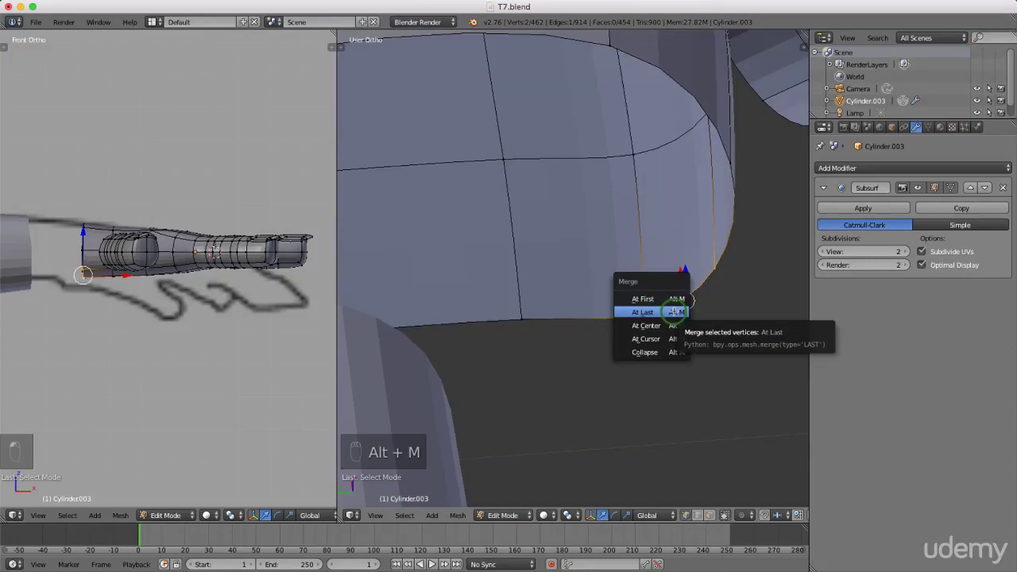
click(673, 311)
Step: Merge the two lower corner vertices on the little-finger side of the wrist opening At Last
middle_drag(673, 311, 421, 329)
scroll(421, 330, up, 4)
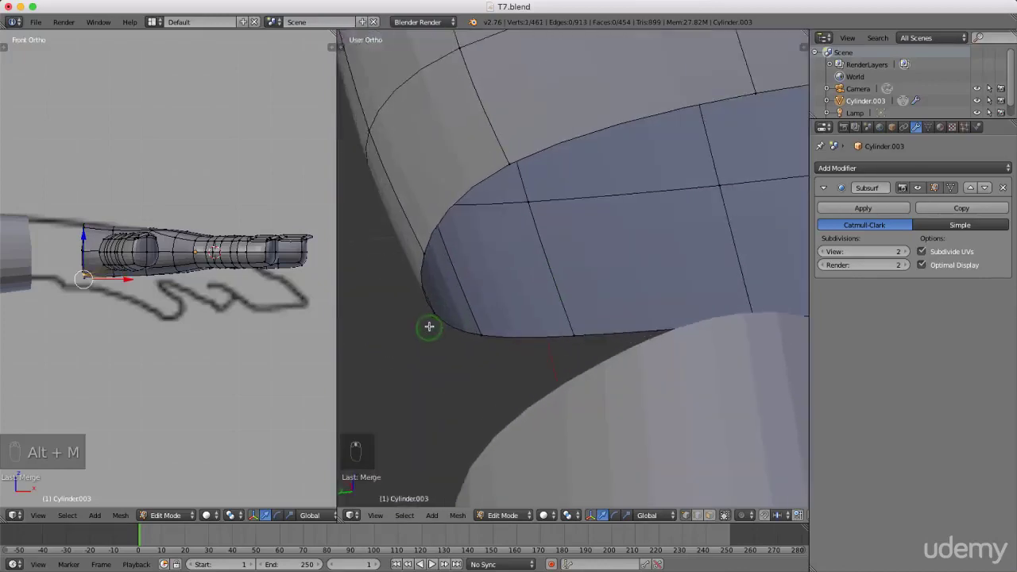
right_click(429, 318)
middle_drag(470, 341, 483, 331)
shift+right_click(488, 330)
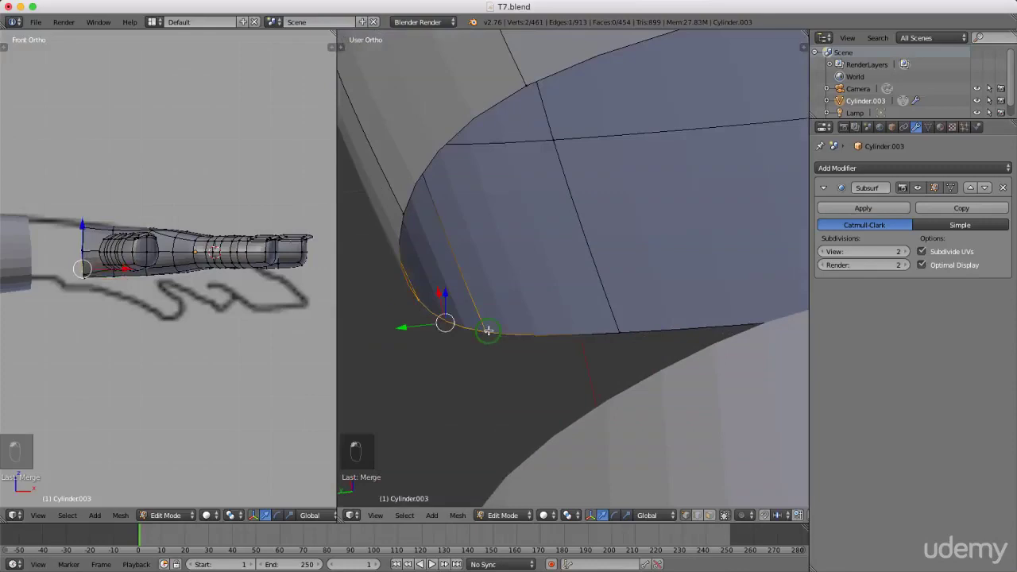
key(alt+m)
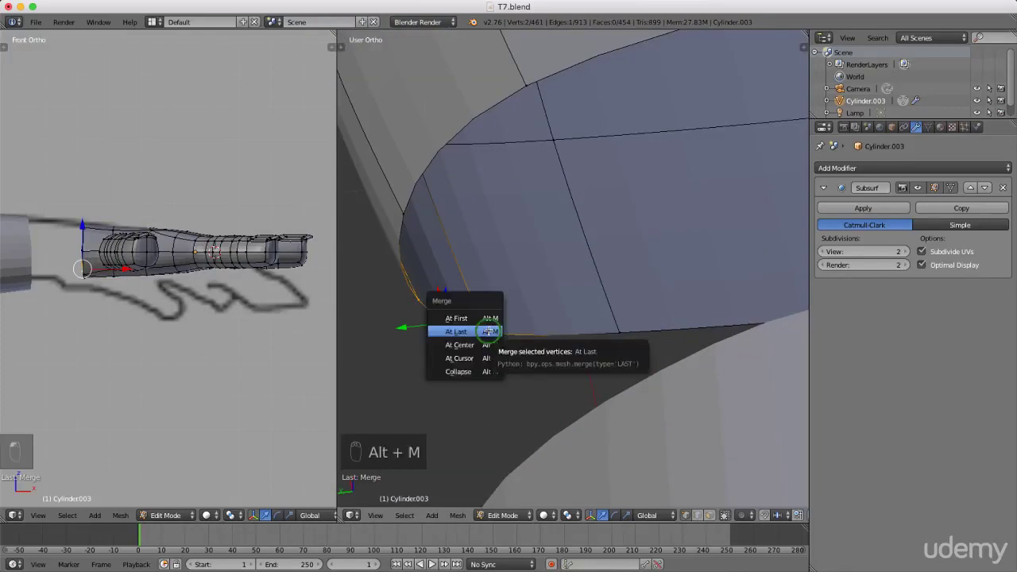
click(489, 331)
Step: Merge the thumb-side vertex on the underside of the wrist opening into the middle underside vertex using At Last
scroll(556, 314, down, 3)
middle_drag(538, 321, 600, 285)
middle_drag(696, 228, 670, 213)
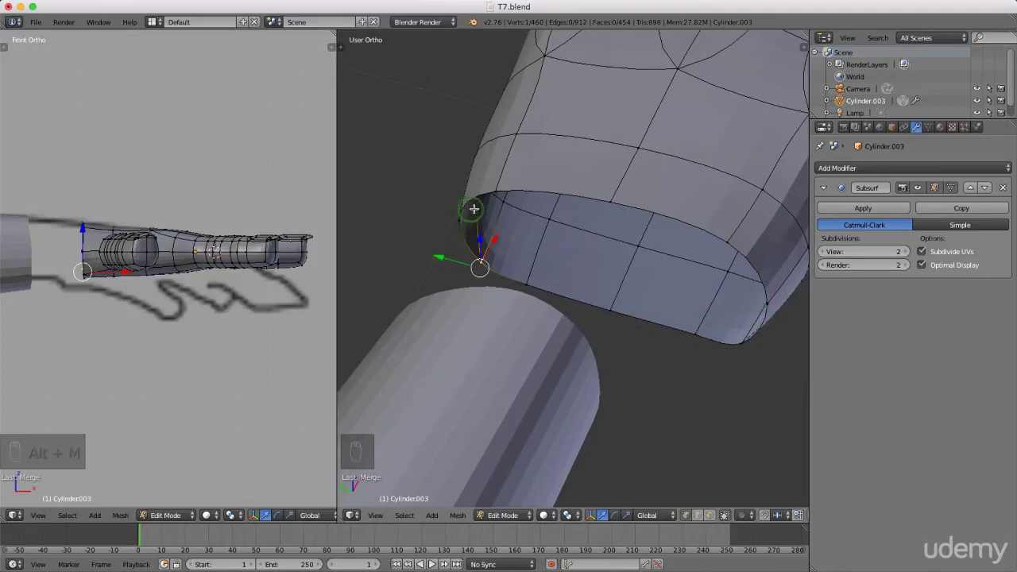
middle_drag(611, 249, 669, 323)
right_click(695, 341)
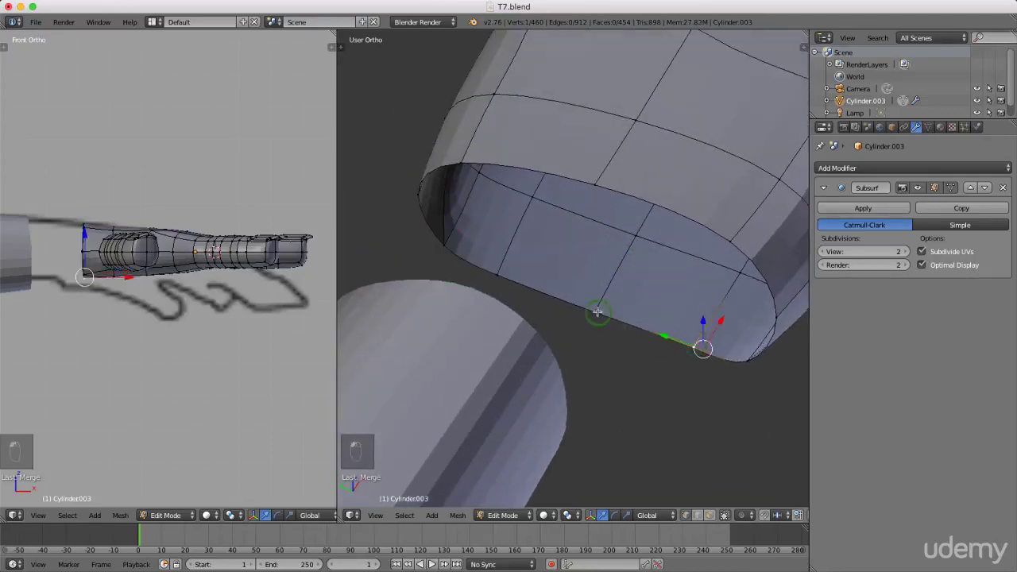
shift+right_click(597, 311)
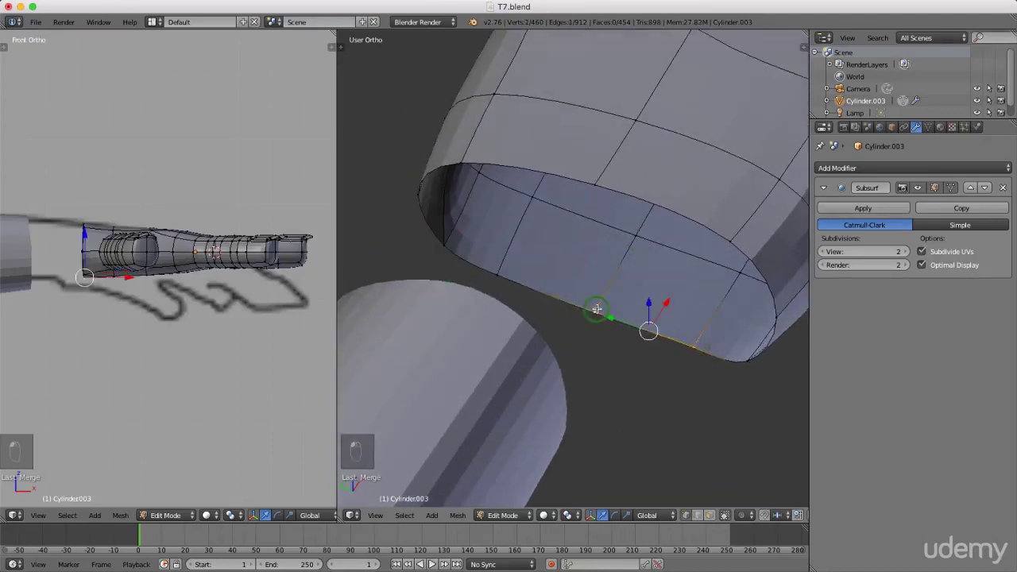
key(alt+m)
click(604, 313)
Step: Merge the little-finger-side vertex on the underside of the wrist opening into the middle underside vertex using At Last
right_click(494, 272)
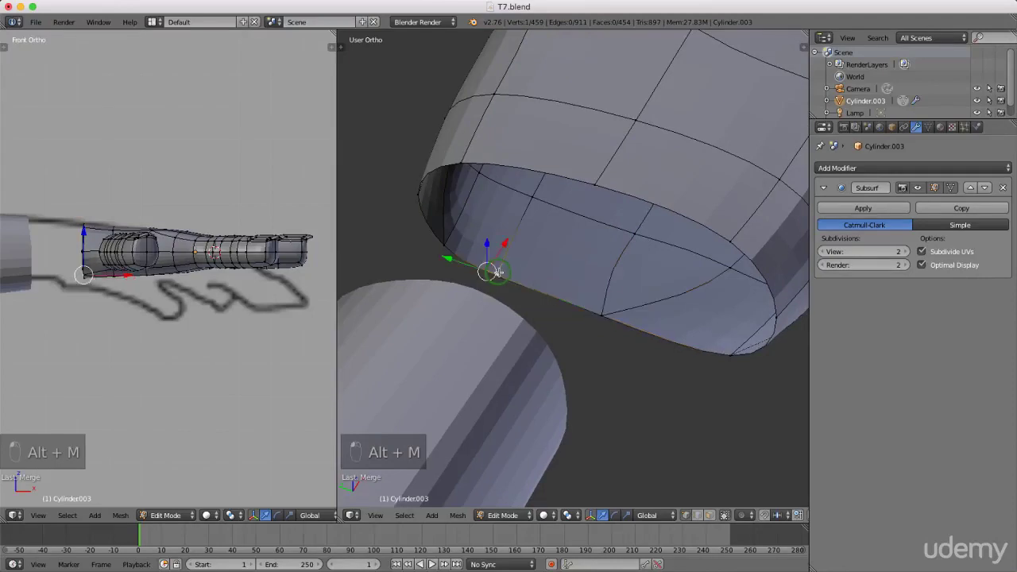
shift+right_click(602, 313)
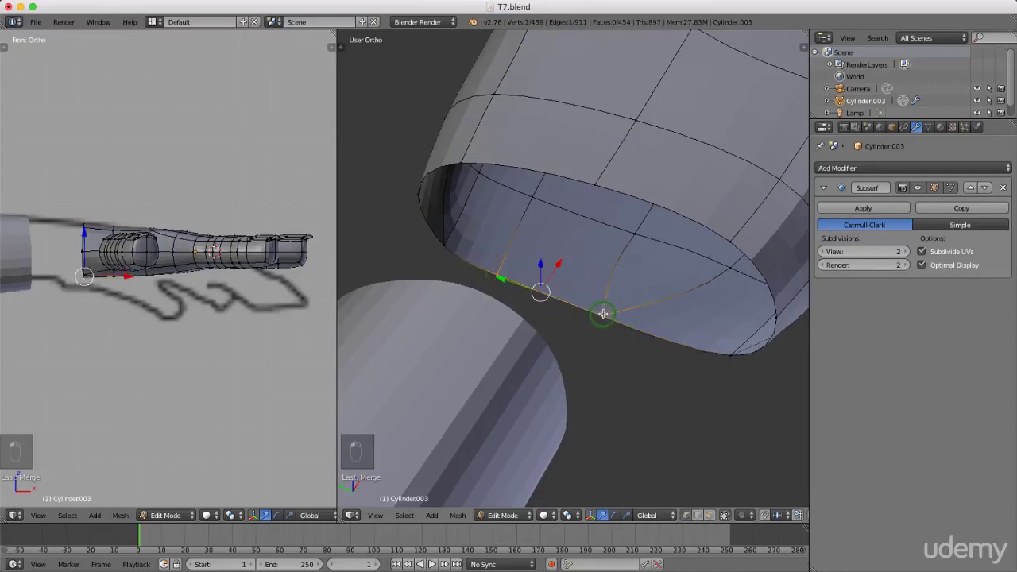
key(alt+m)
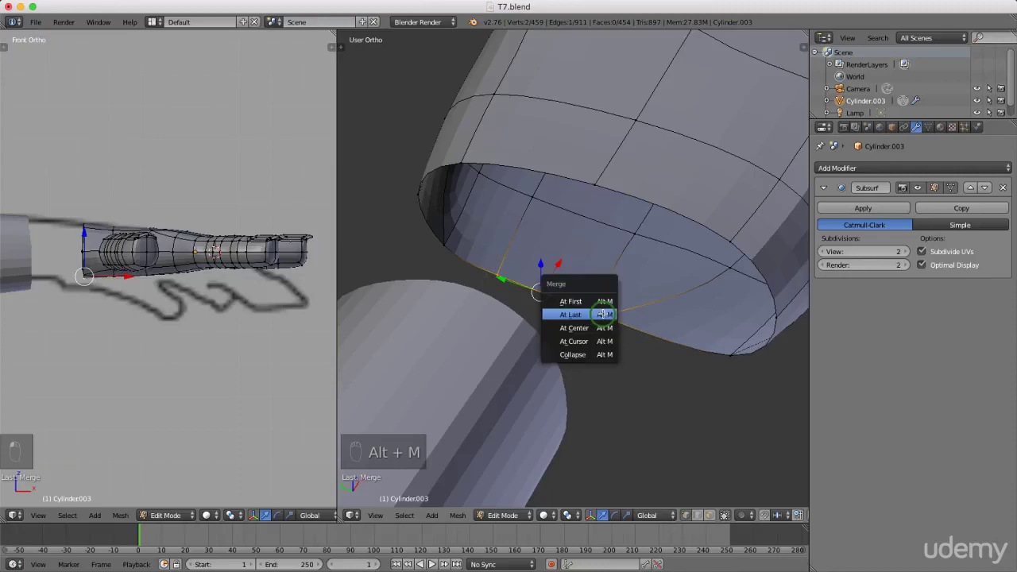
click(615, 319)
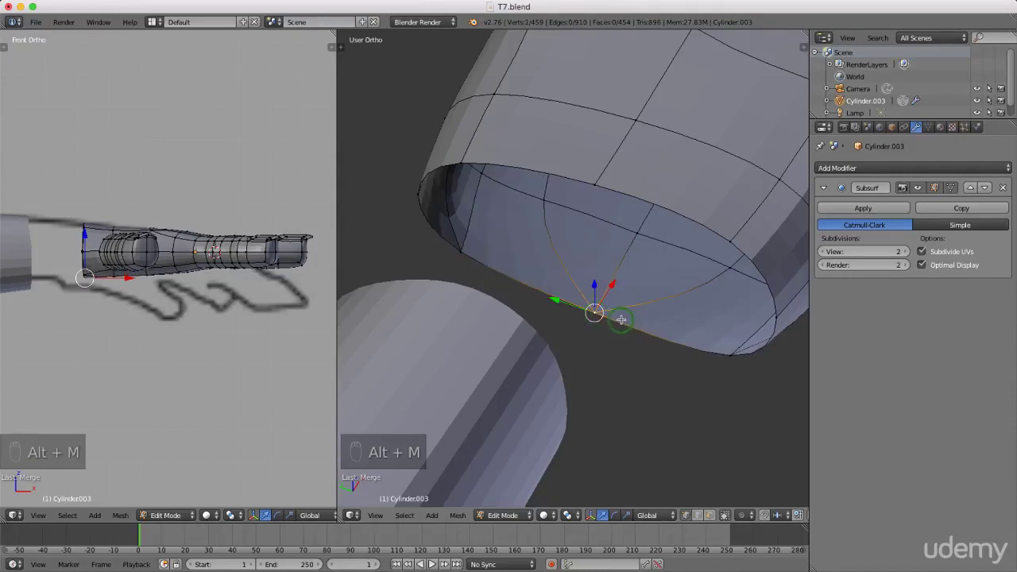
Step: Select the wrist opening's edge loop in edge selection mode and extrude it in top view until it nearly reaches the forearm
mouse_move(621, 319)
middle_down()
mouse_move(609, 311)
mouse_move(626, 310)
middle_up()
middle_drag(651, 275, 620, 247)
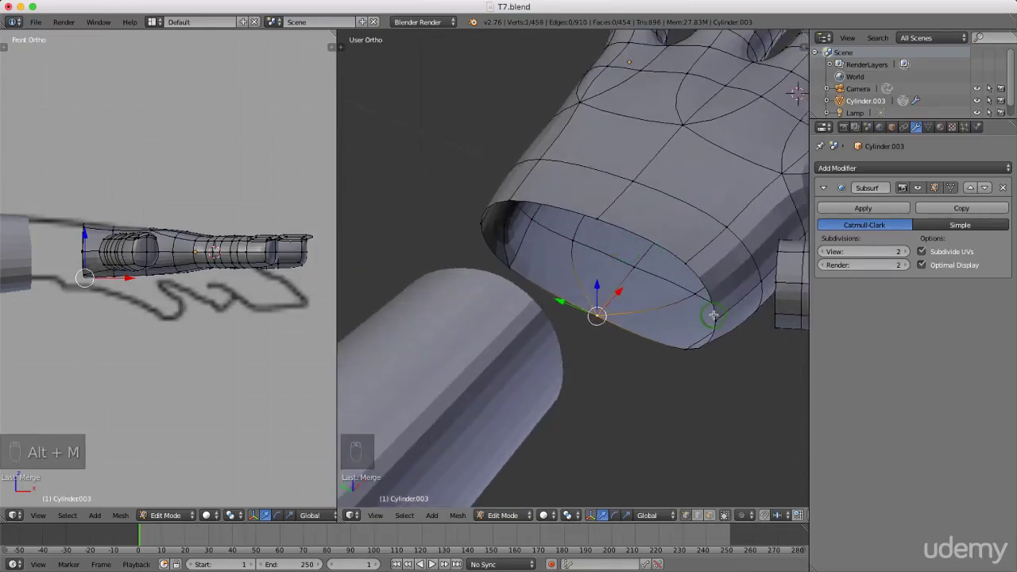
middle_drag(511, 222, 593, 240)
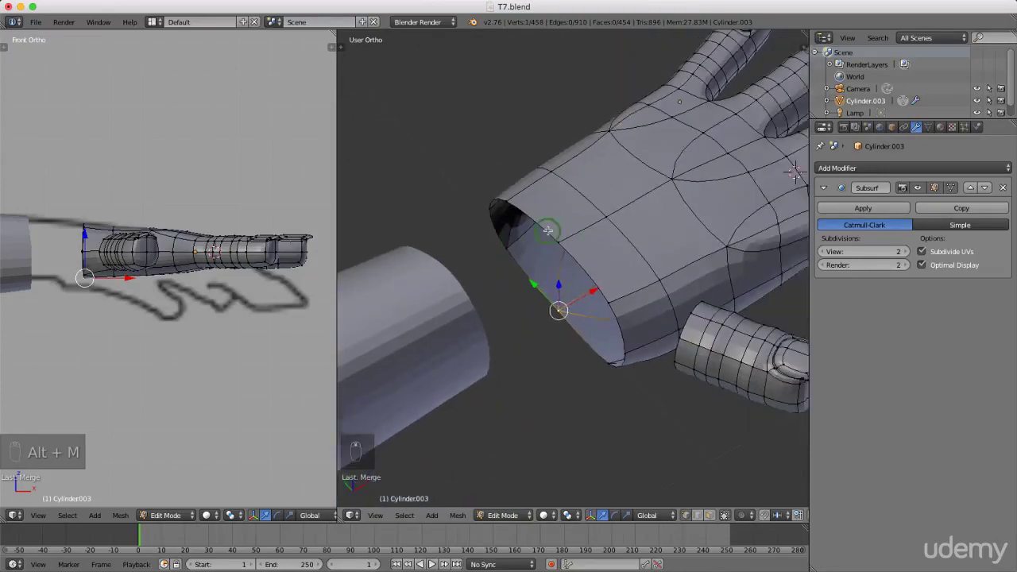
key(ctrl+Tab)
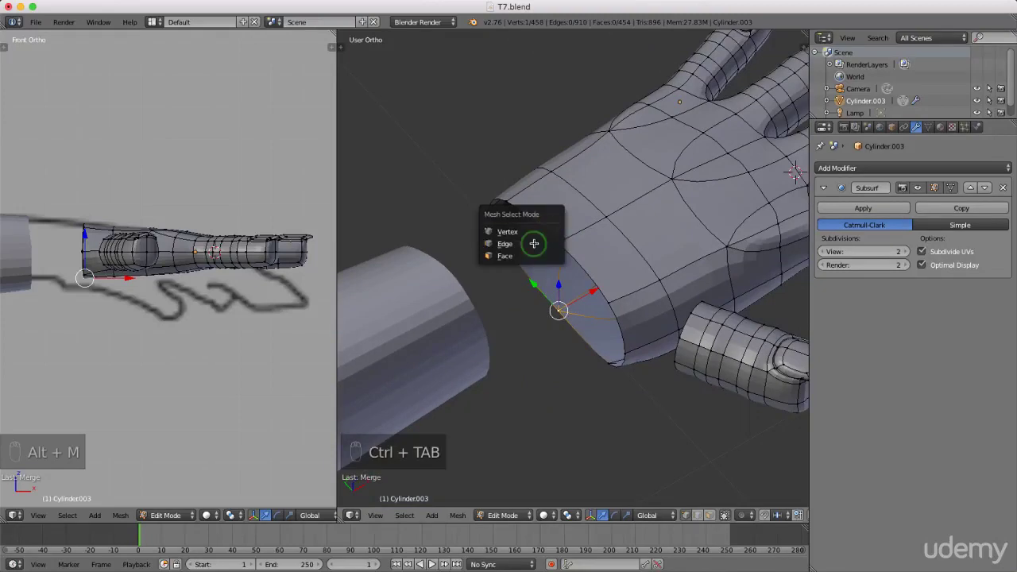
click(540, 241)
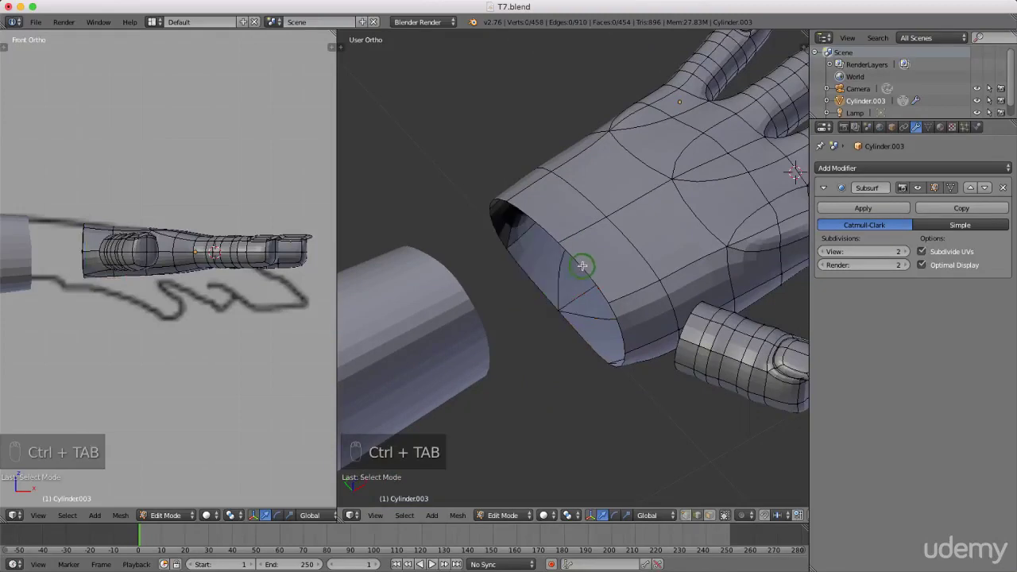
alt+right_click(582, 265)
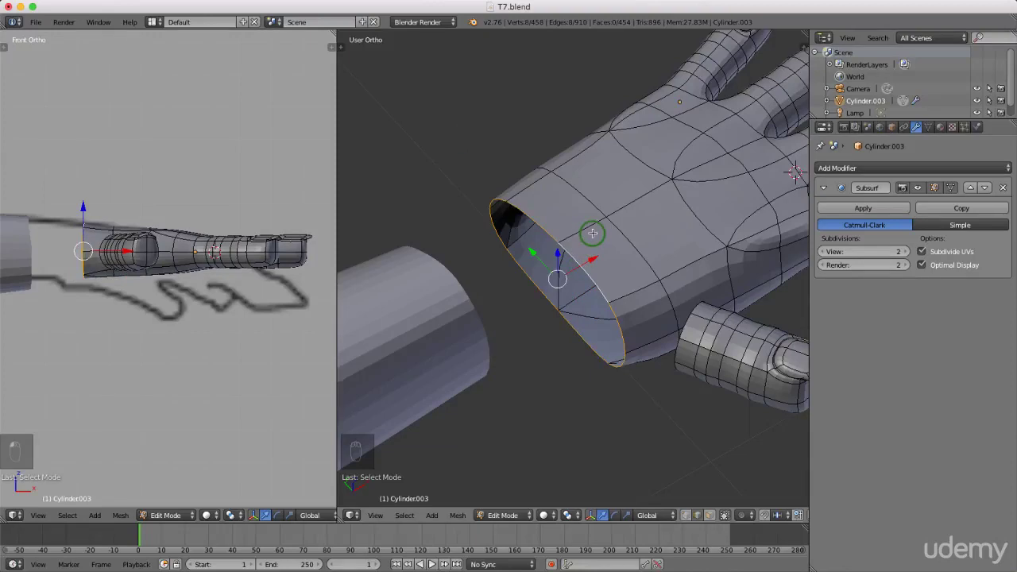
key(KP_7)
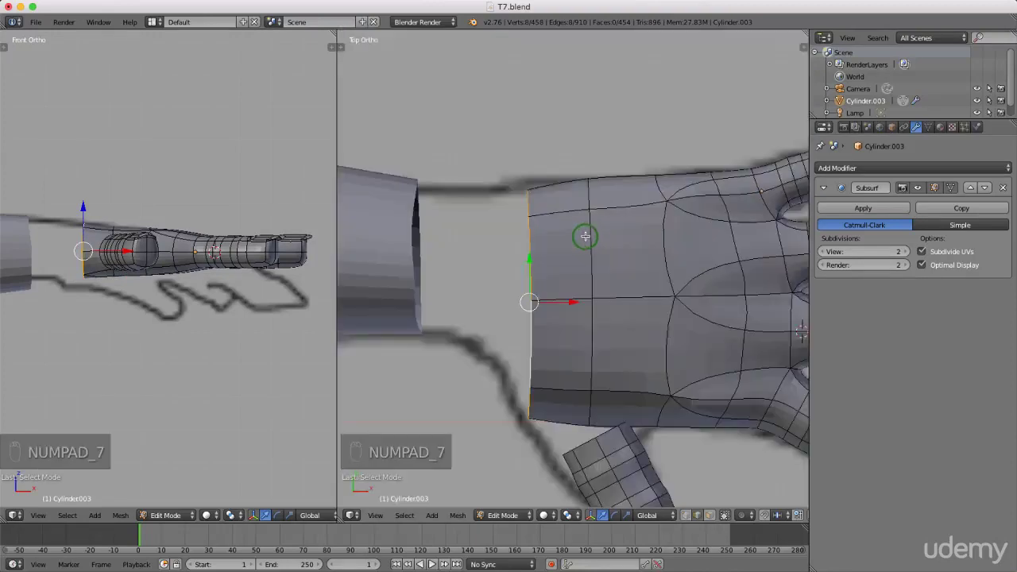
key(e)
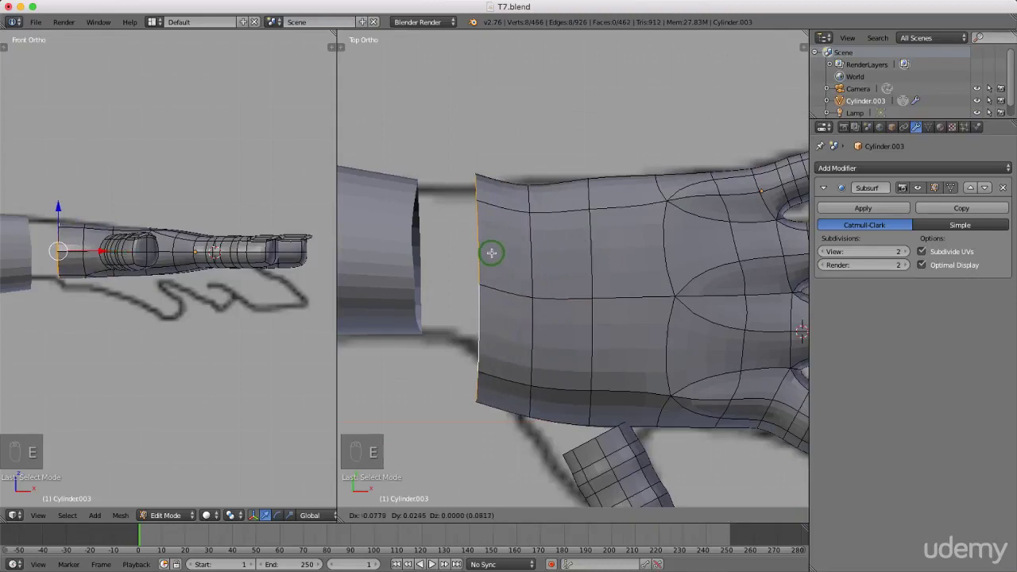
click(471, 243)
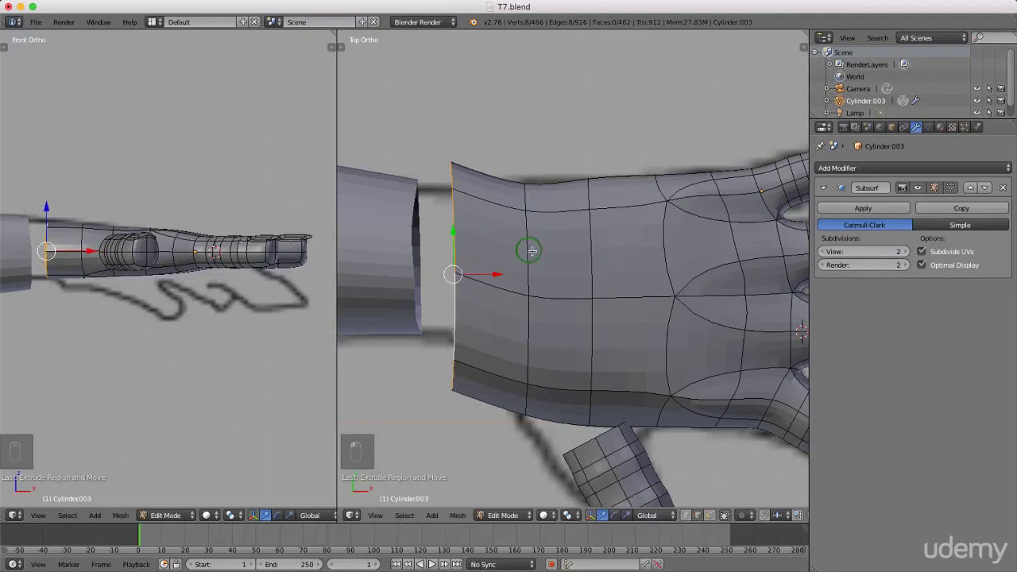
Step: Scale the extruded wrist loop down to about 0.73, and stretch it along Z by about 1.5 to match the reference outline
key(s)
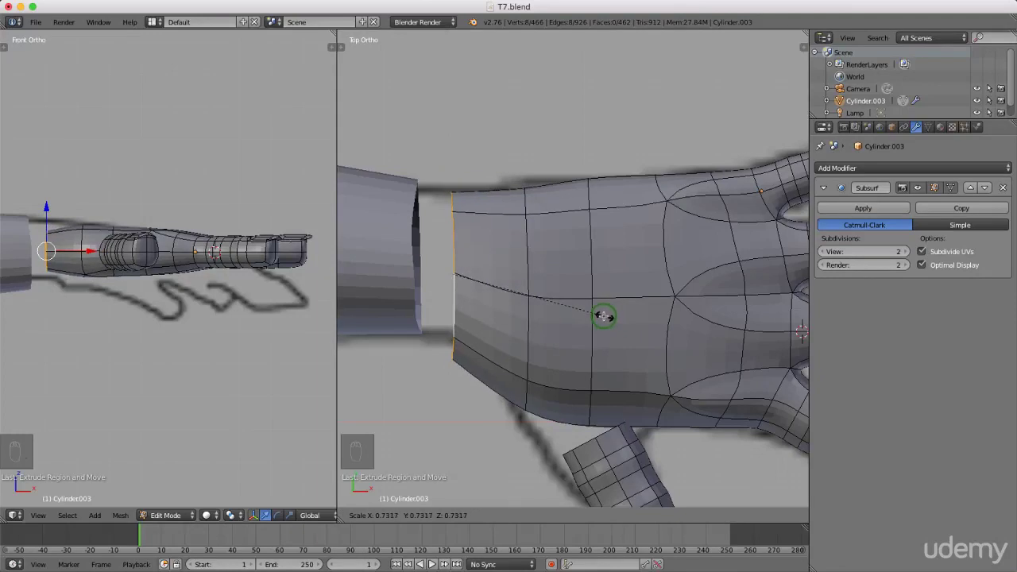
click(603, 316)
right_click(33, 243)
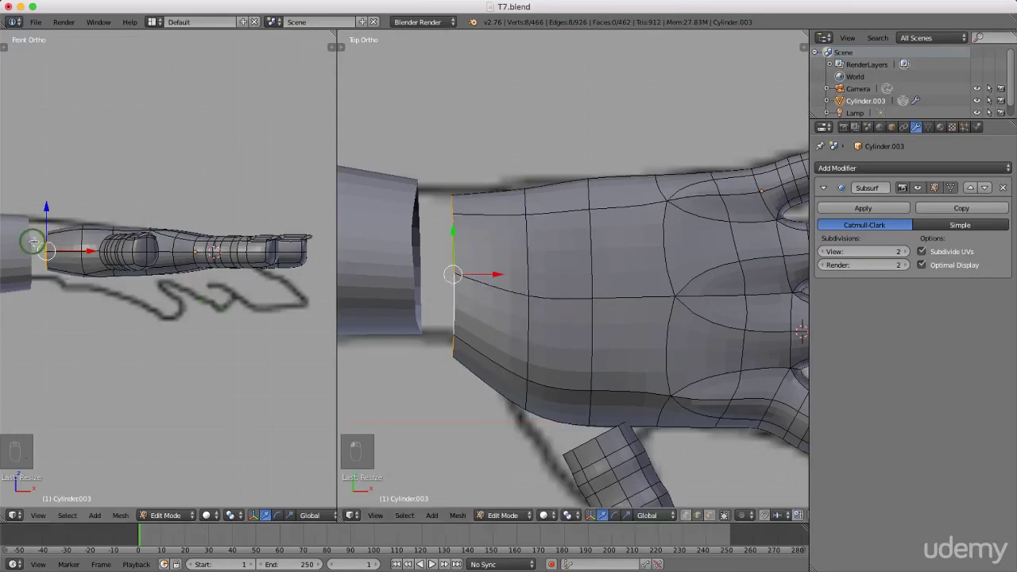
scroll(24, 246, up, 2)
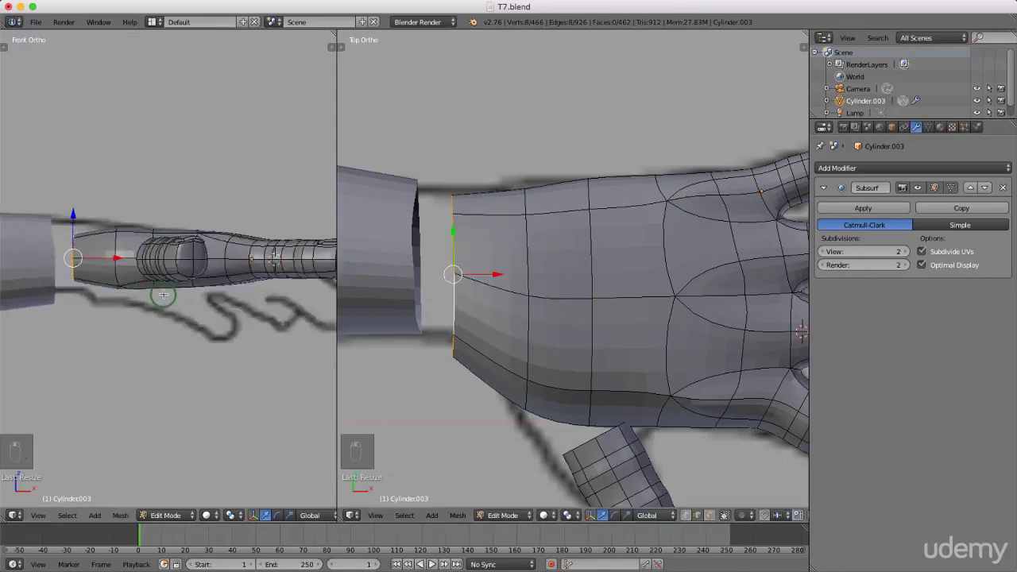
key(s)
key(z)
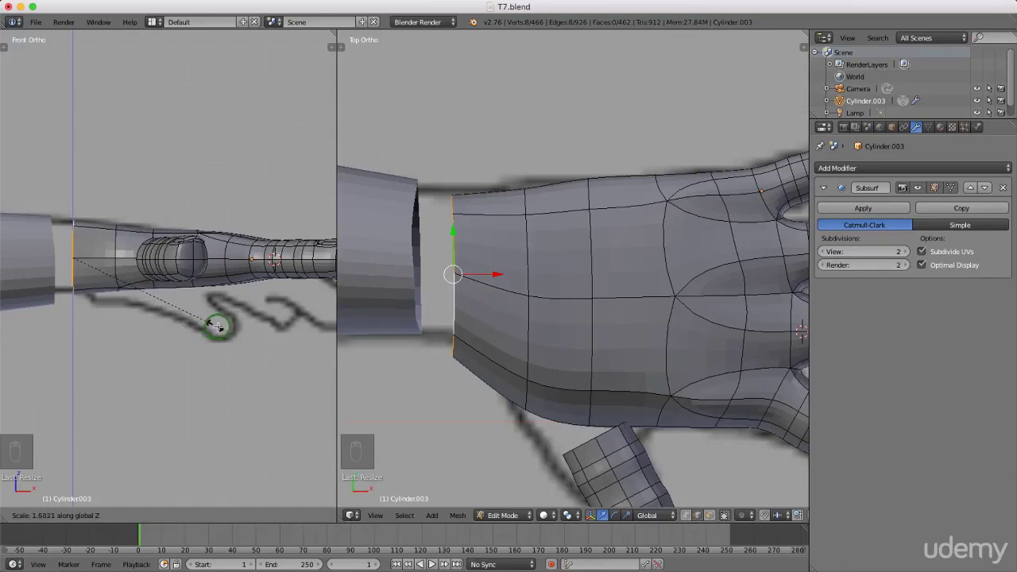
click(219, 327)
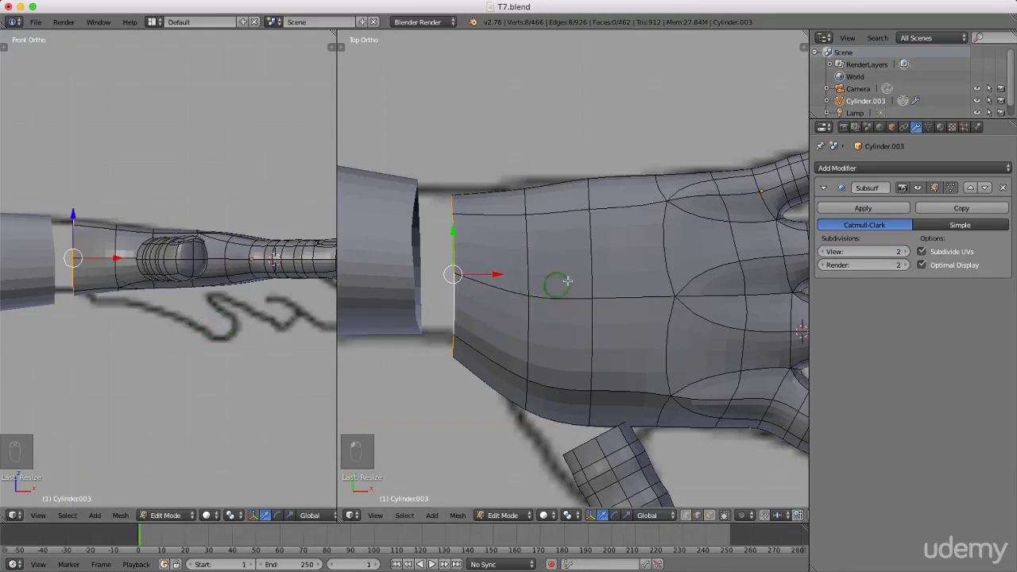
Step: Examine the extended wrist and the whole hand in relation to the end of the forearm
scroll(582, 276, down, 2)
scroll(582, 276, down, 2)
mouse_move(596, 279)
middle_down()
mouse_move(608, 315)
mouse_move(636, 318)
mouse_move(622, 273)
mouse_move(595, 294)
mouse_move(585, 288)
middle_up()
scroll(753, 244, up, 3)
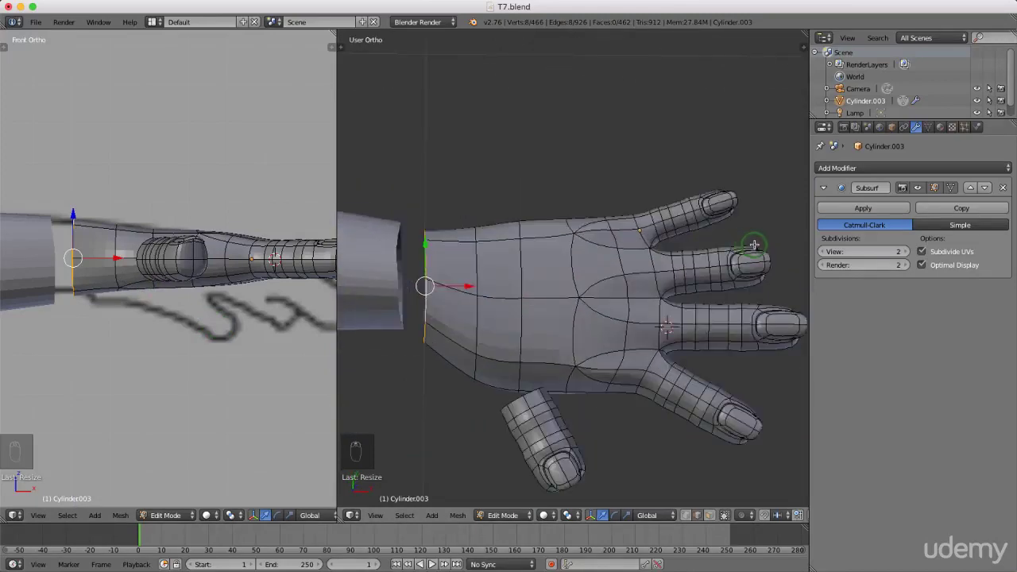
scroll(676, 291, down, 1)
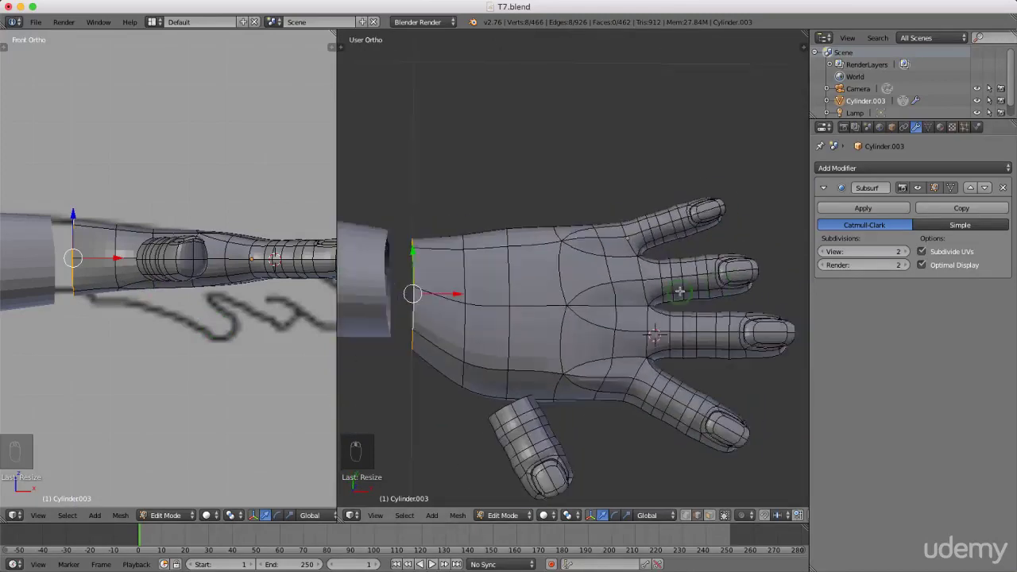
shift+middle_drag(714, 284, 677, 272)
scroll(691, 284, down, 1)
shift+middle_drag(505, 288, 595, 289)
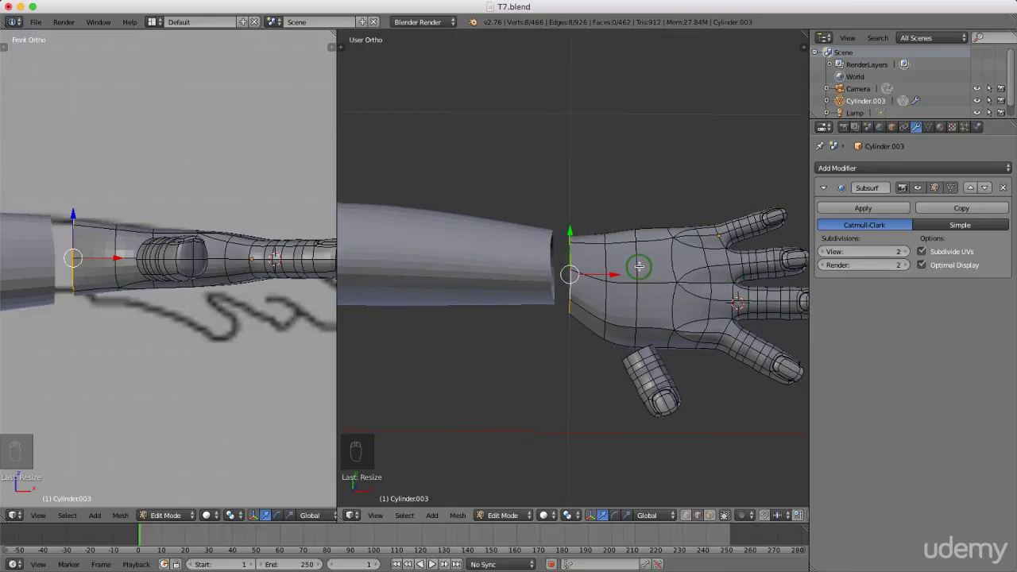
Step: Leave Edit Mode, select the arm object at the forearm and reselect the hand object
key(Tab)
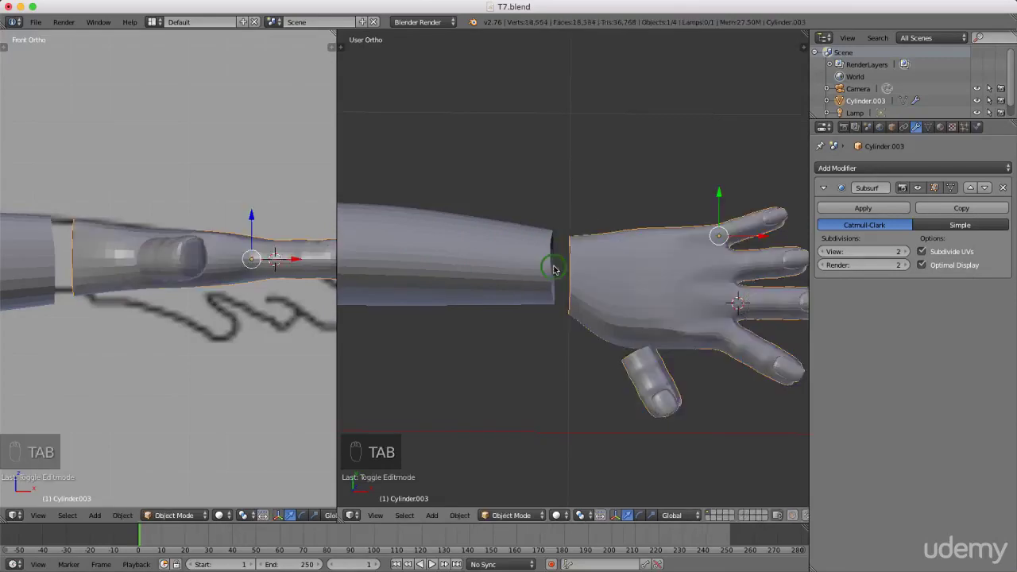
scroll(605, 241, up, 2)
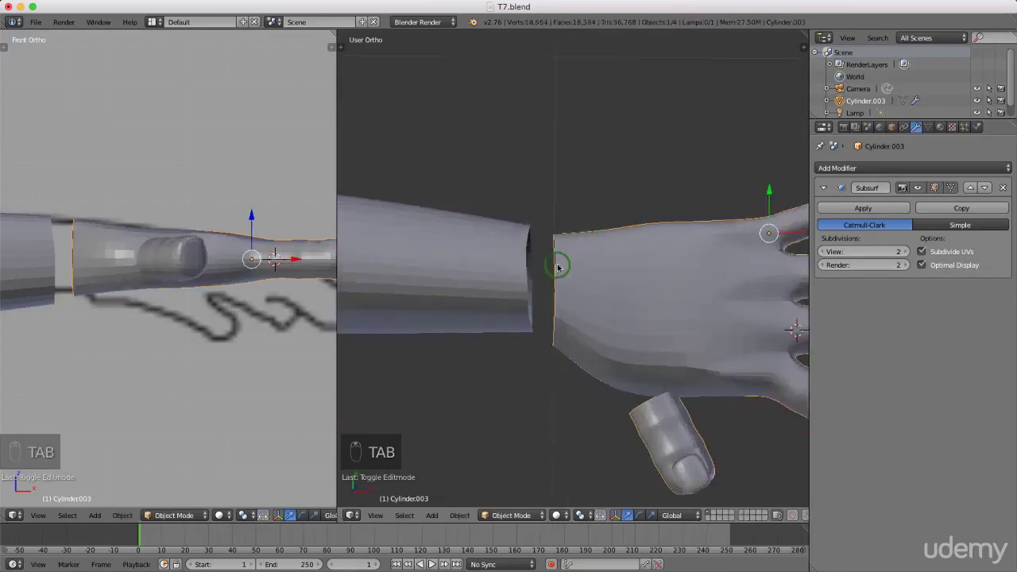
scroll(625, 271, down, 1)
right_click(495, 268)
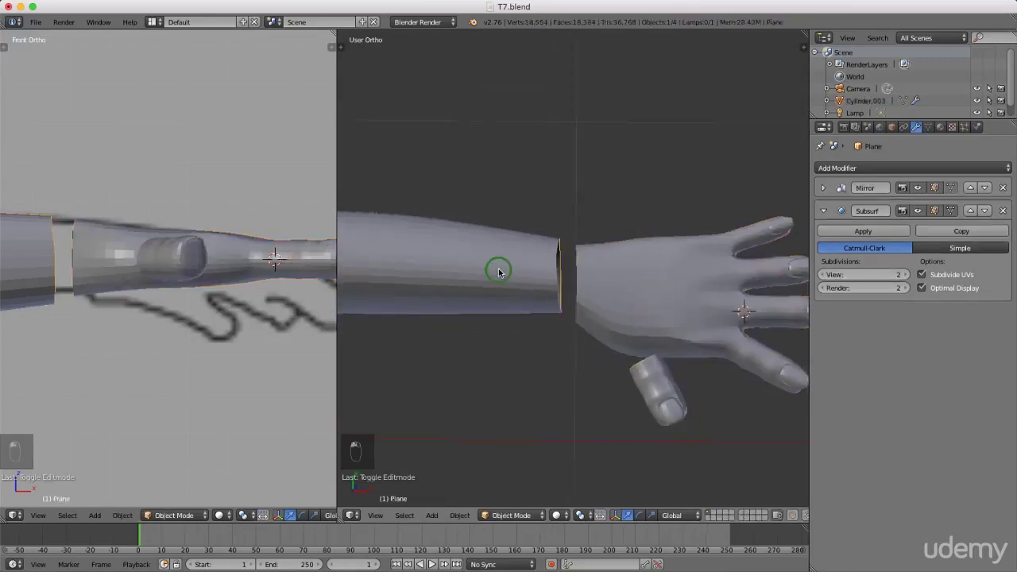
right_click(649, 275)
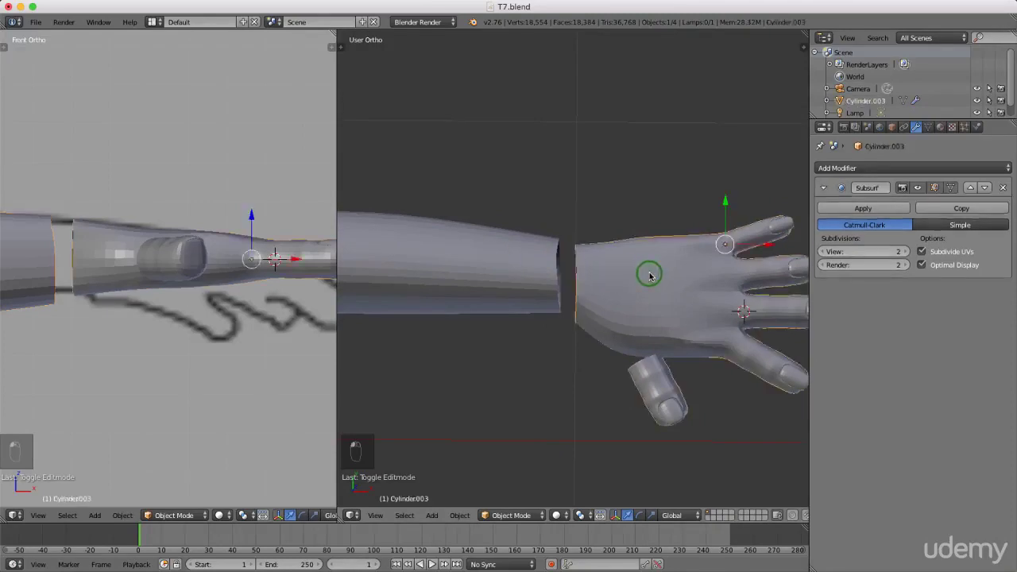
Step: Add the arm object to the hand selection and join both into a single mesh object
click(866, 188)
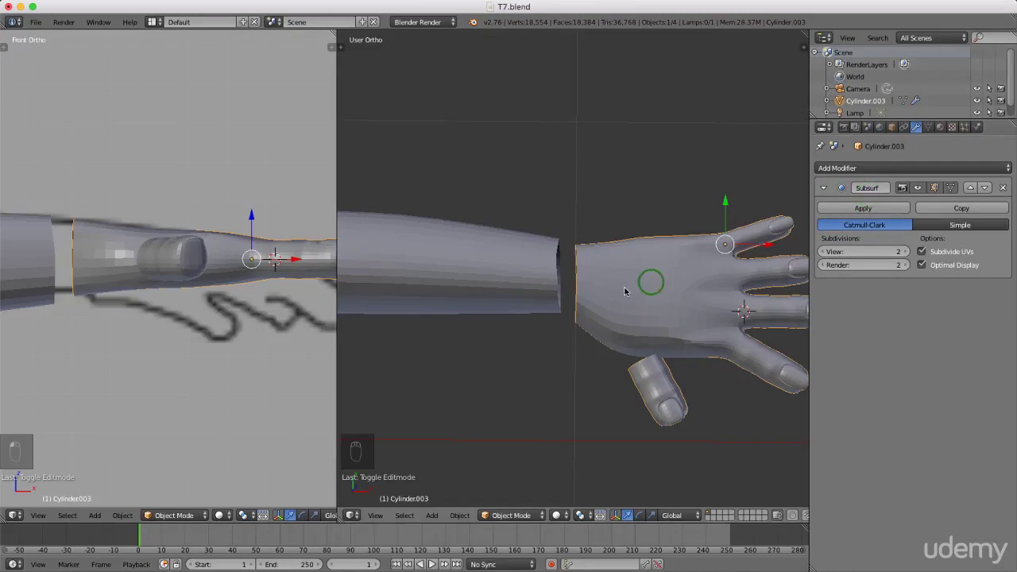
shift+right_click(514, 274)
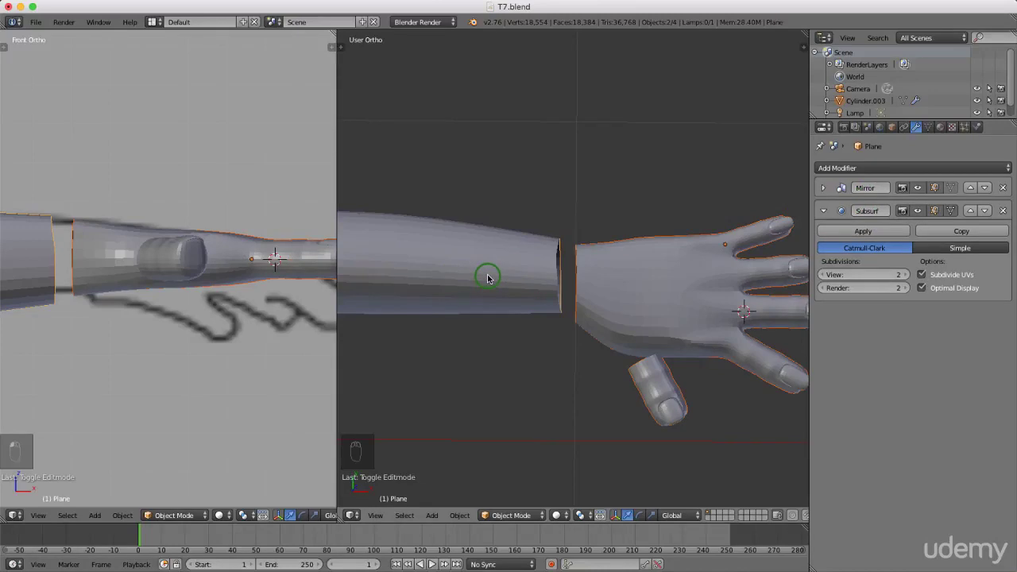
key(ctrl+j)
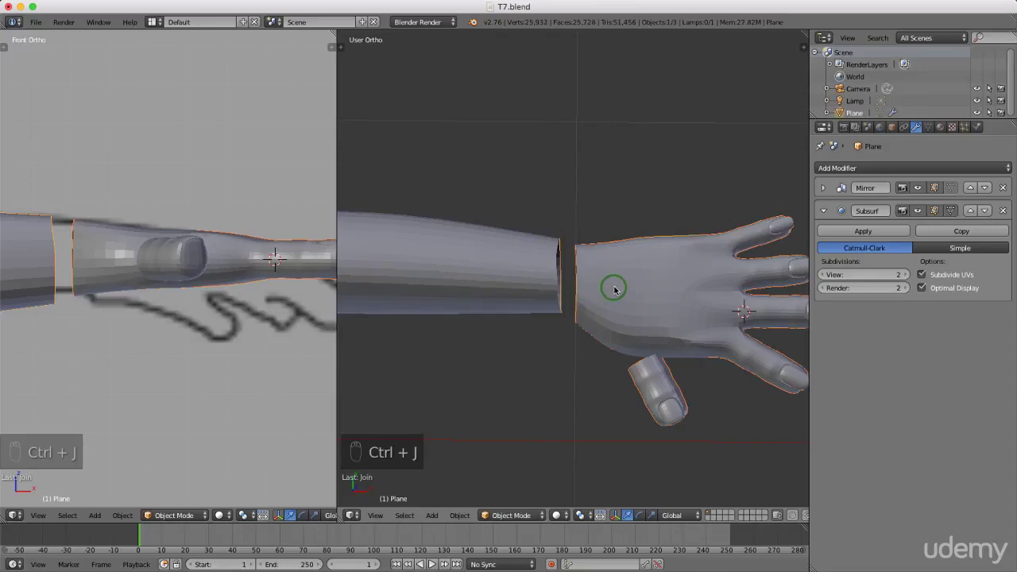
Step: Examine the whole joined body and the mirrored hands at the ends of both arms
scroll(608, 288, down, 6)
scroll(658, 274, down, 4)
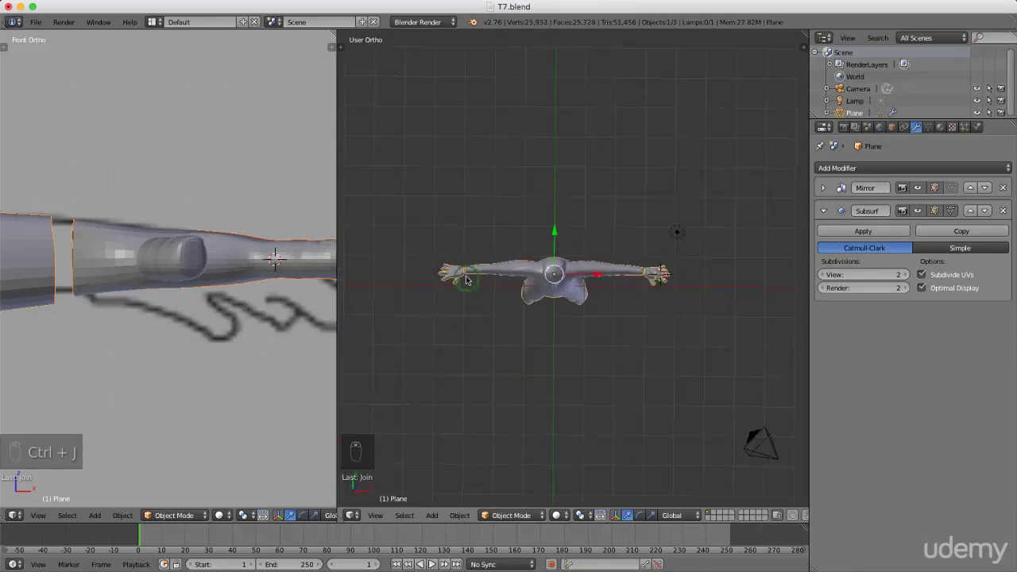
scroll(453, 270, up, 6)
scroll(443, 274, up, 1)
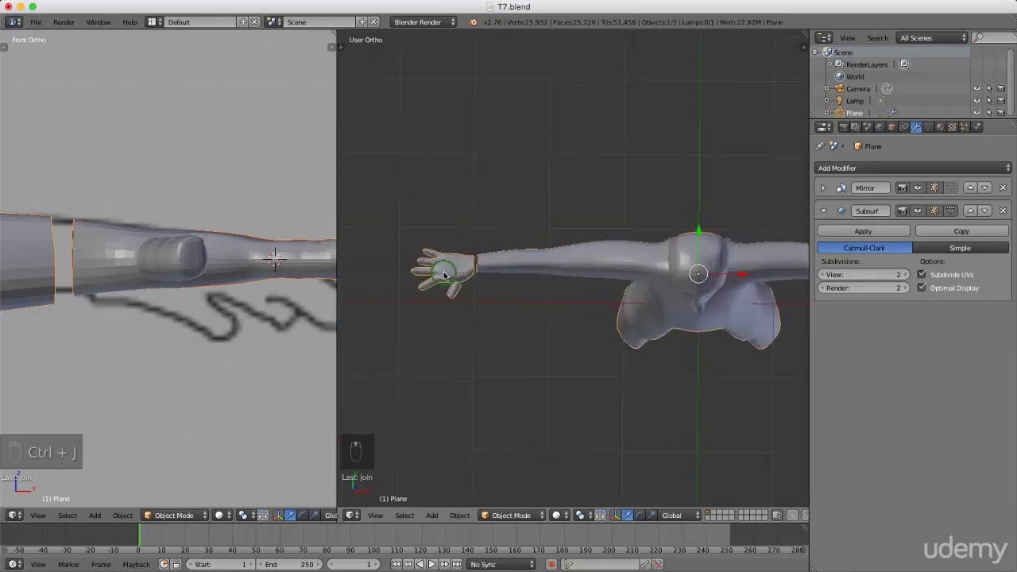
scroll(449, 277, down, 2)
scroll(540, 294, down, 1)
Step: Enter Edit Mode on the joined body mesh and switch to vertex selection mode for the wrist gap
scroll(719, 279, up, 6)
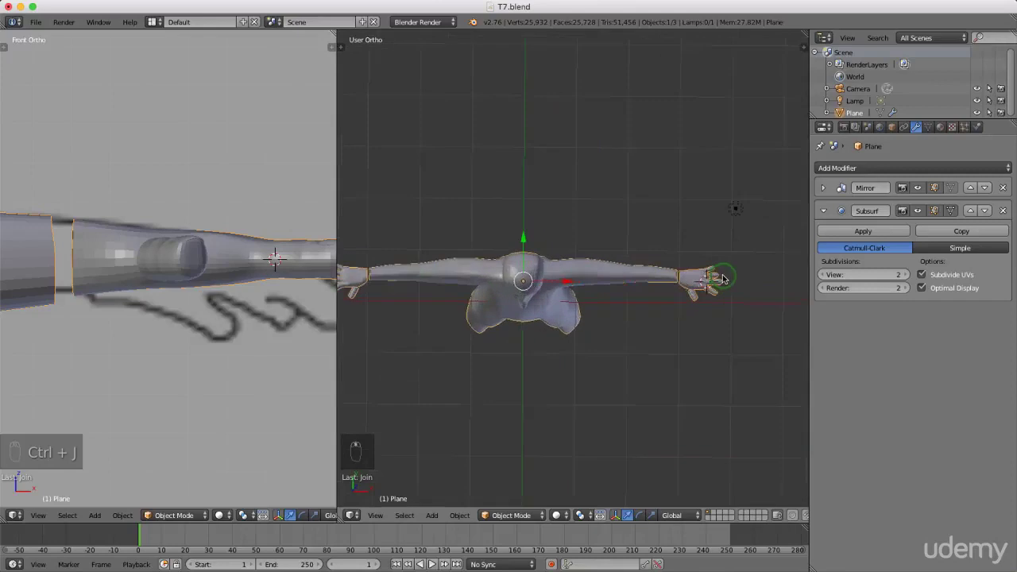
key(Tab)
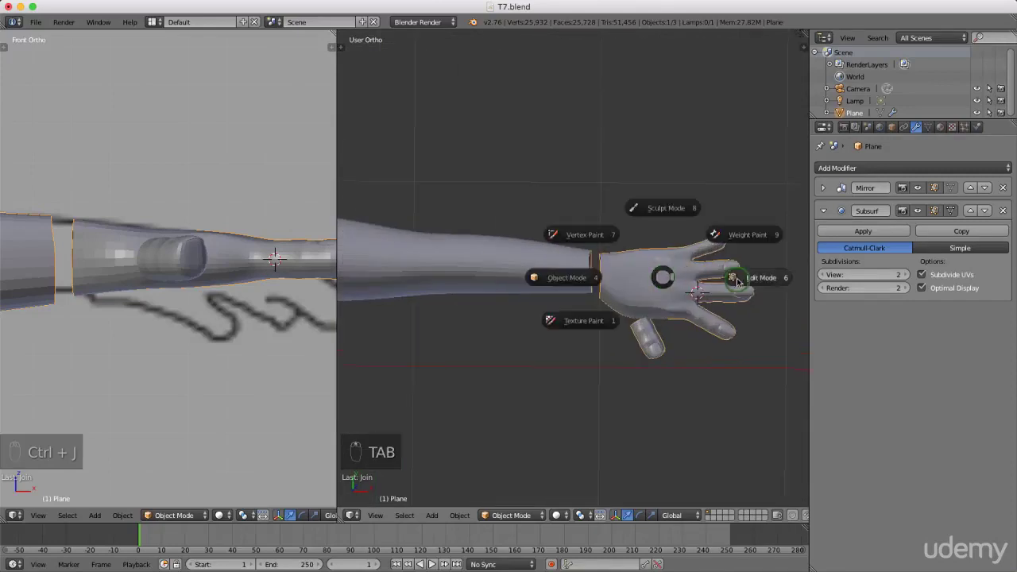
click(754, 281)
scroll(598, 276, up, 5)
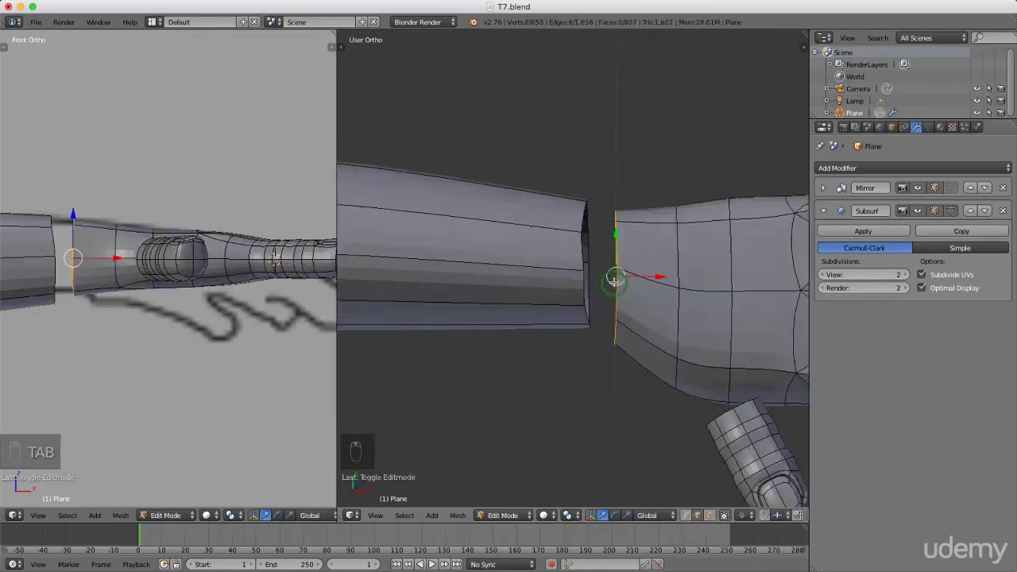
scroll(616, 284, up, 2)
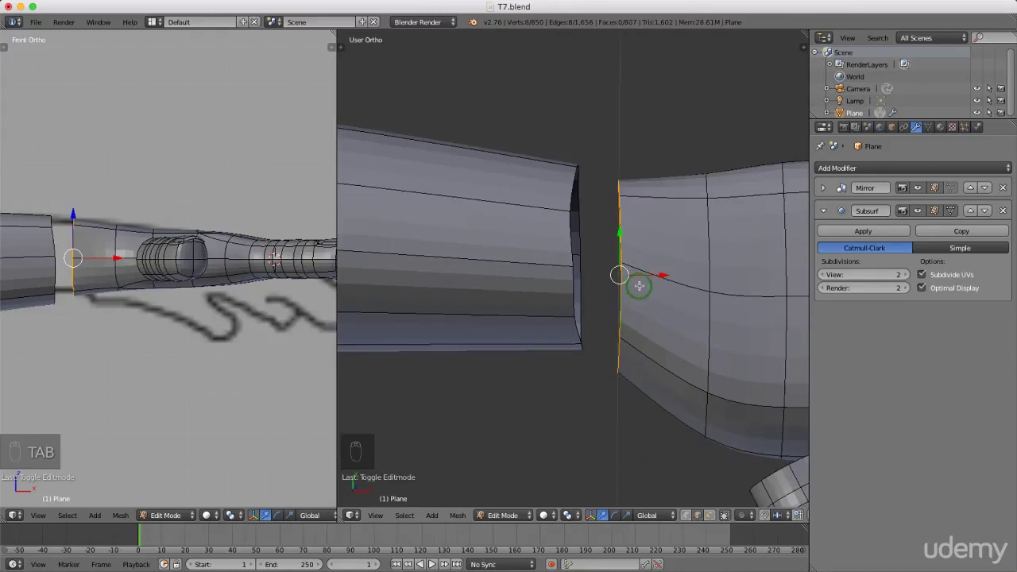
key(ctrl+Tab)
click(610, 301)
Step: Merge the middle vertex on the upper side of the hand's wrist opening with the facing forearm vertex at their center
middle_drag(611, 302, 651, 297)
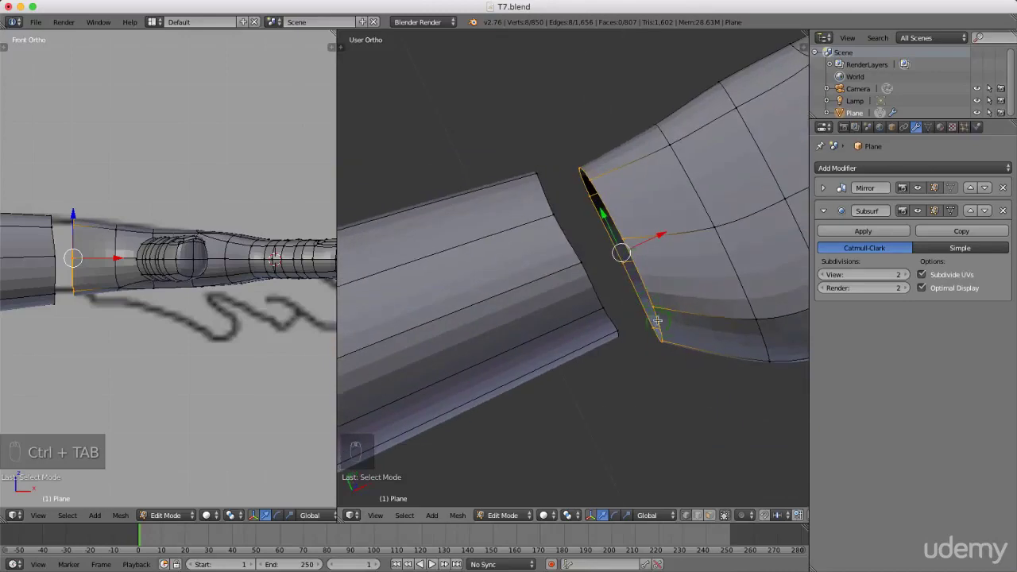
scroll(634, 258, up, 3)
right_click(619, 232)
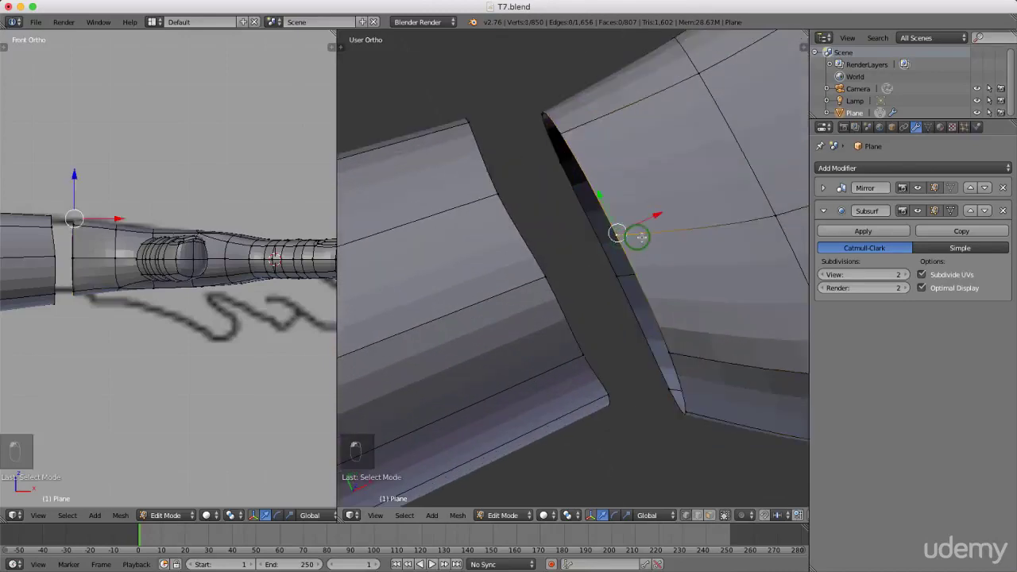
middle_drag(690, 264, 662, 272)
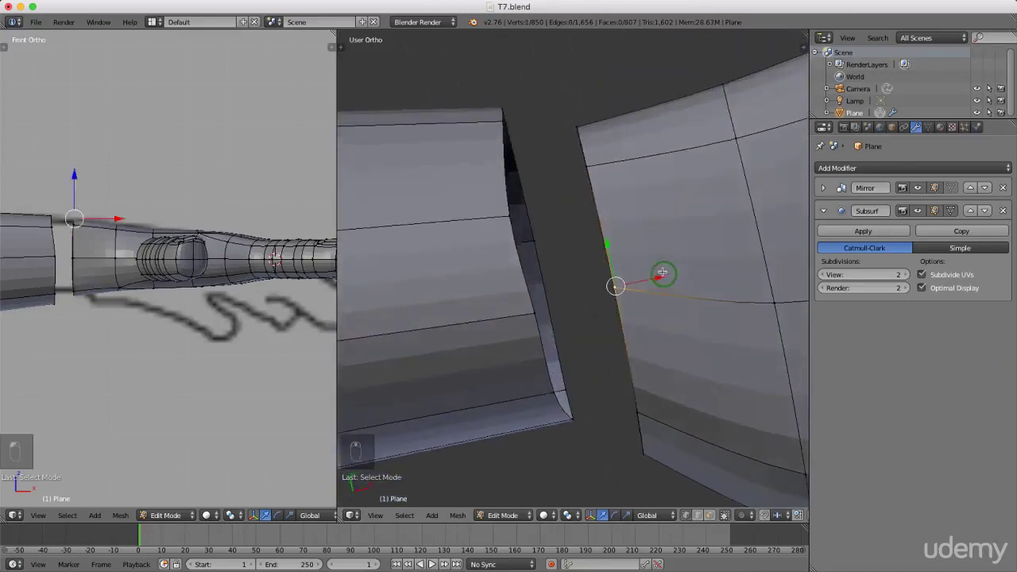
shift+right_click(530, 316)
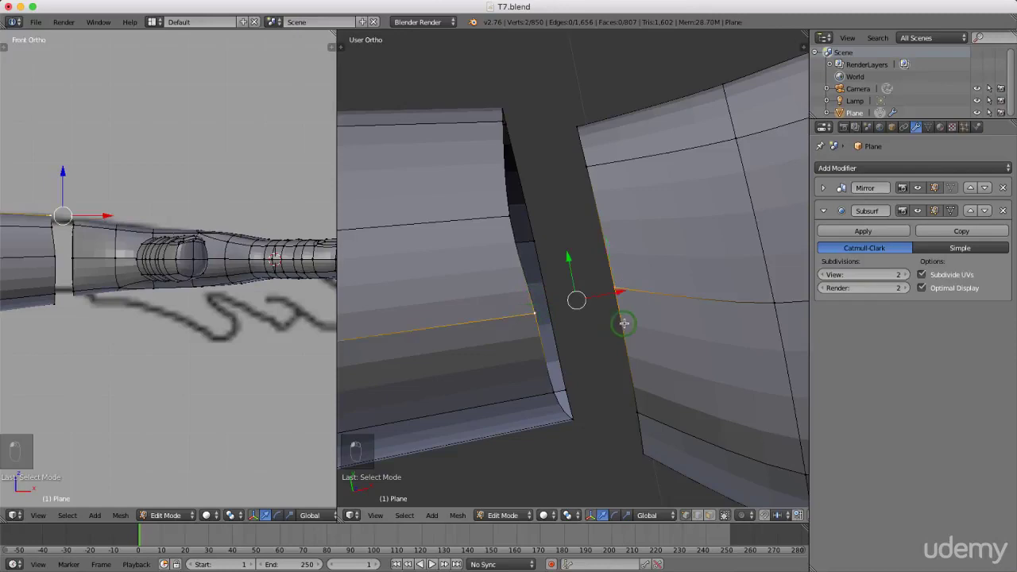
key(alt+m)
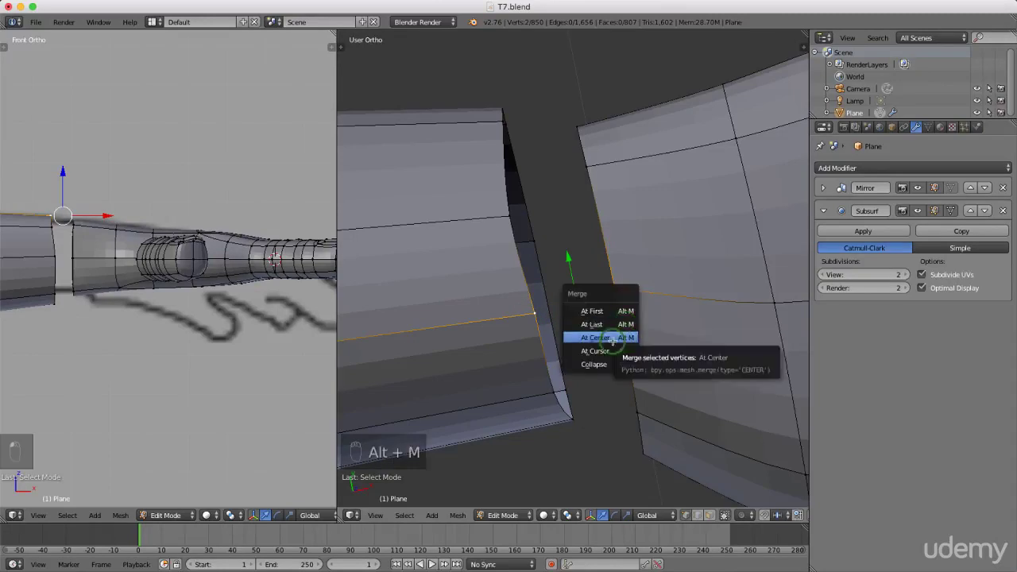
click(612, 340)
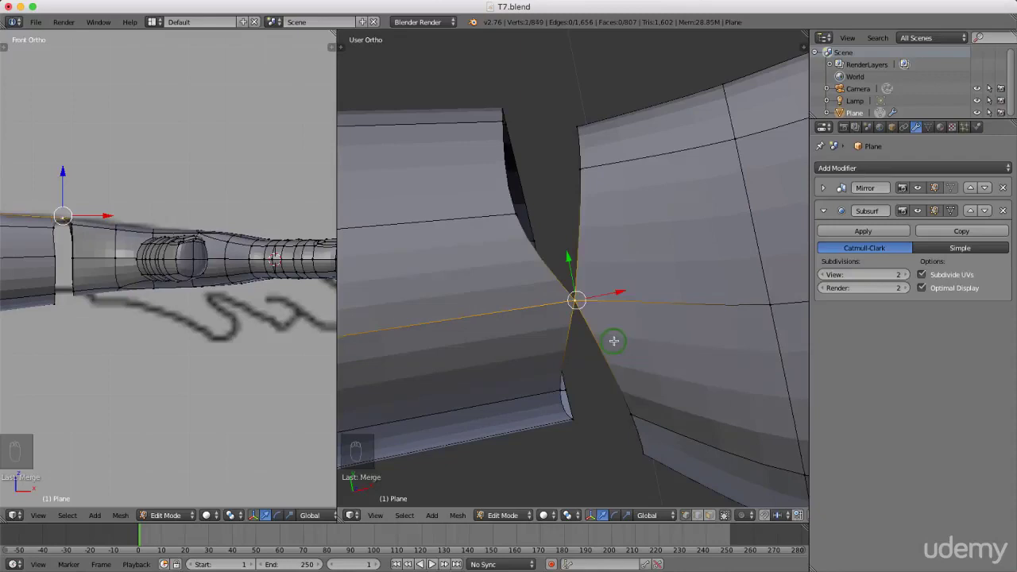
Step: Merge the next pair of facing wrist and forearm vertices, toward the little-finger side of the upper surface, at center
right_click(585, 167)
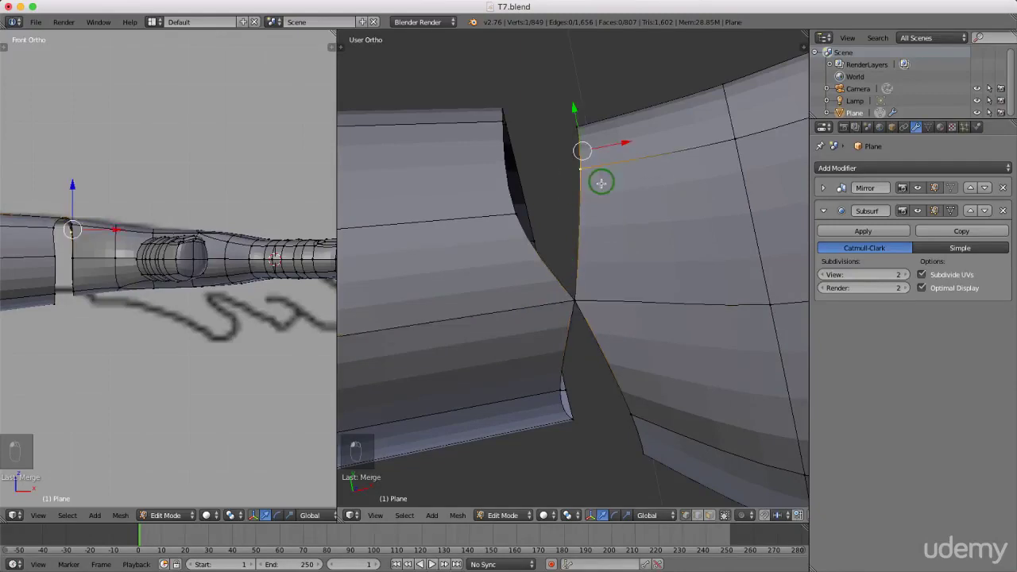
shift+right_click(517, 213)
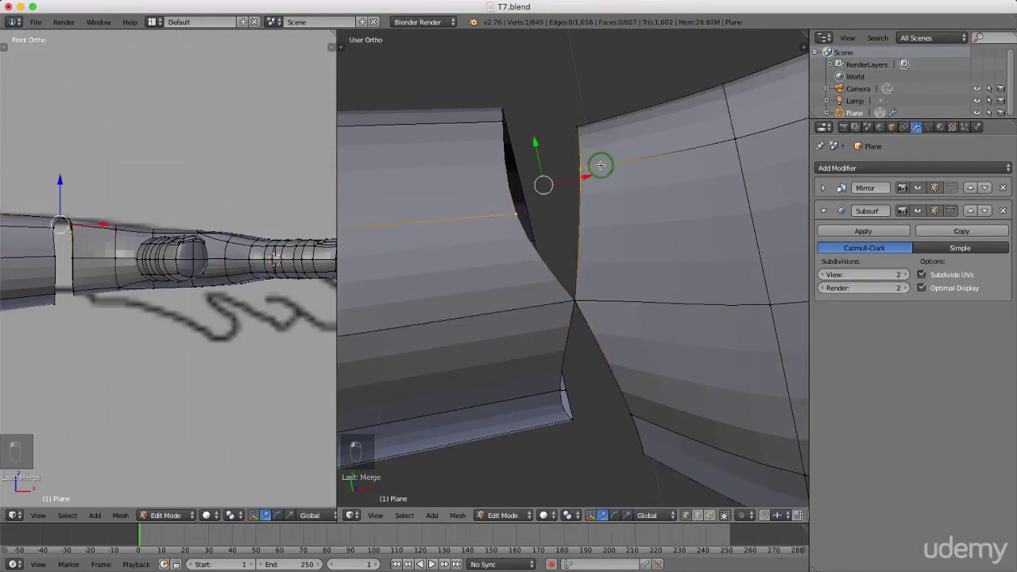
shift+right_click(520, 210)
key(alt+m)
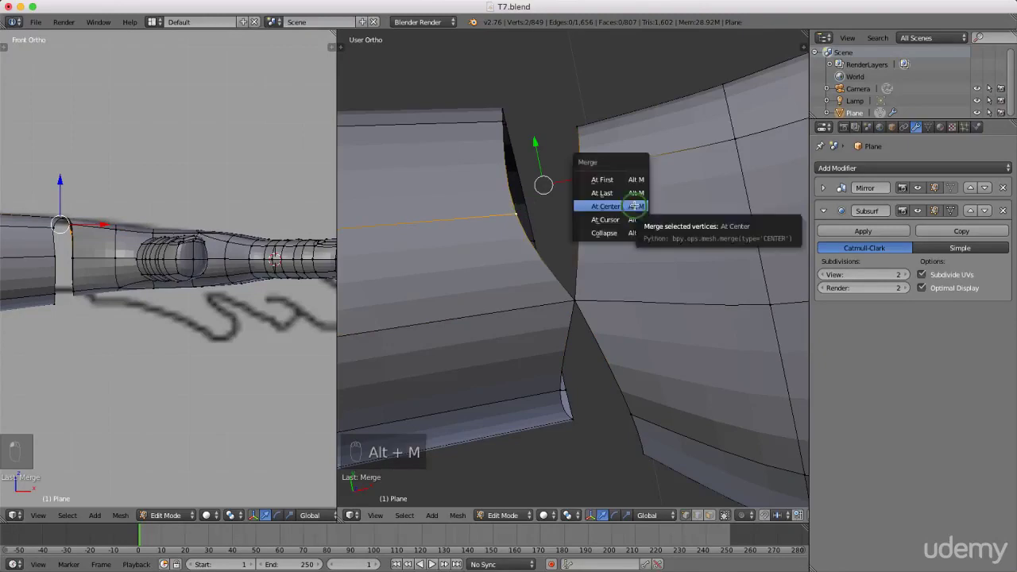
click(635, 206)
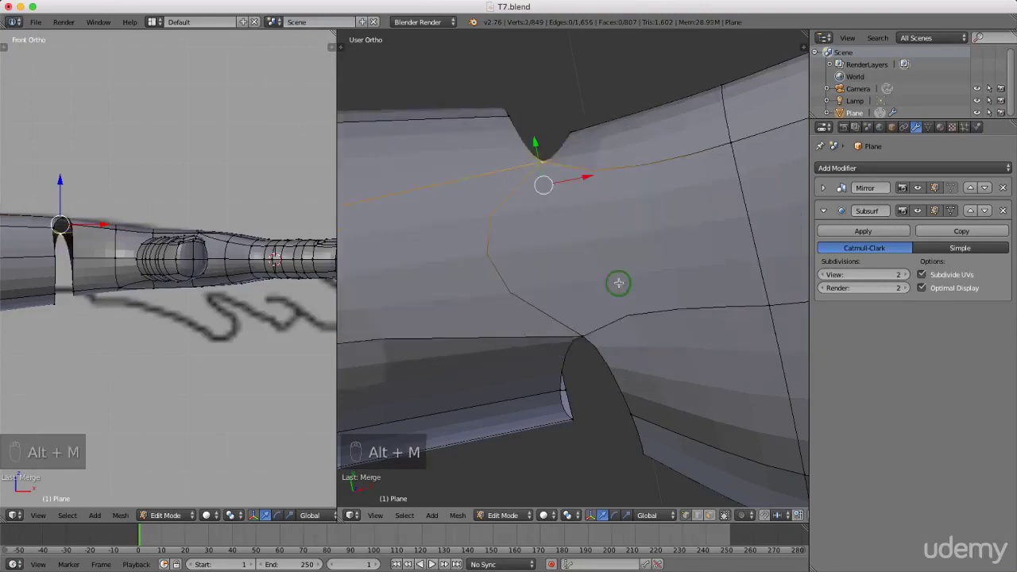
Step: Merge the facing wrist and forearm vertices on the upper surface toward the thumb side at center
middle_drag(641, 313, 630, 271)
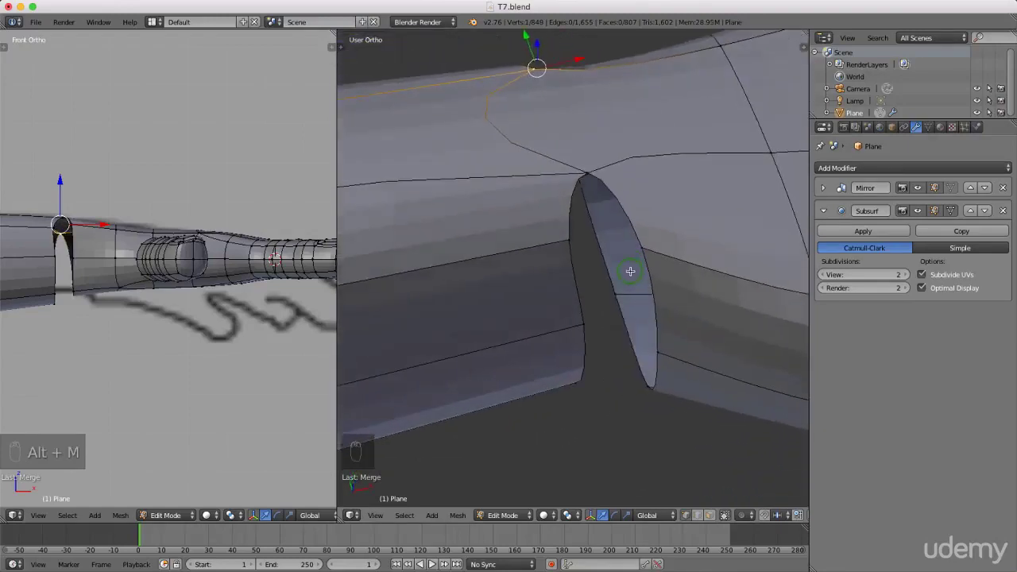
right_click(644, 249)
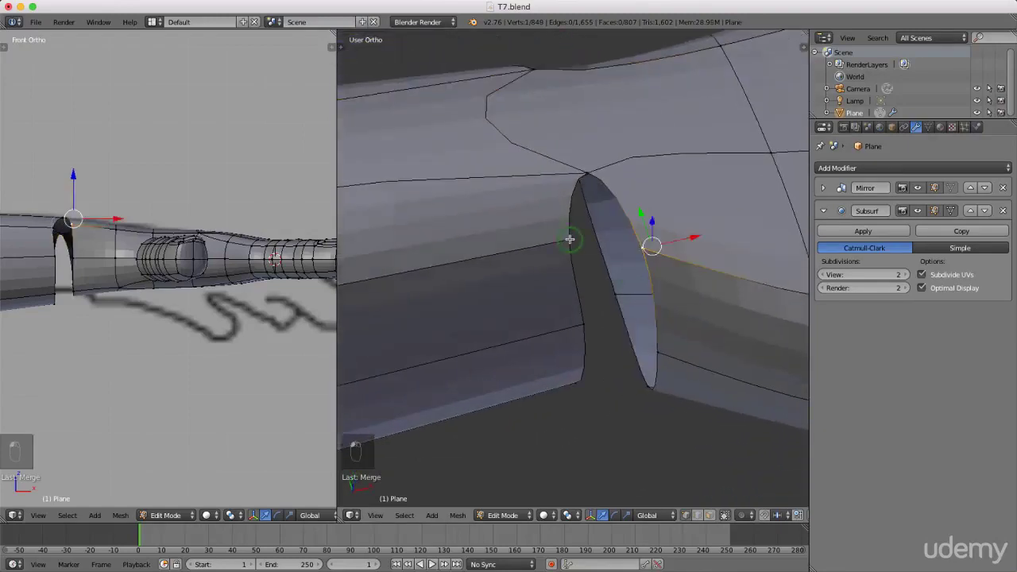
shift+right_click(569, 240)
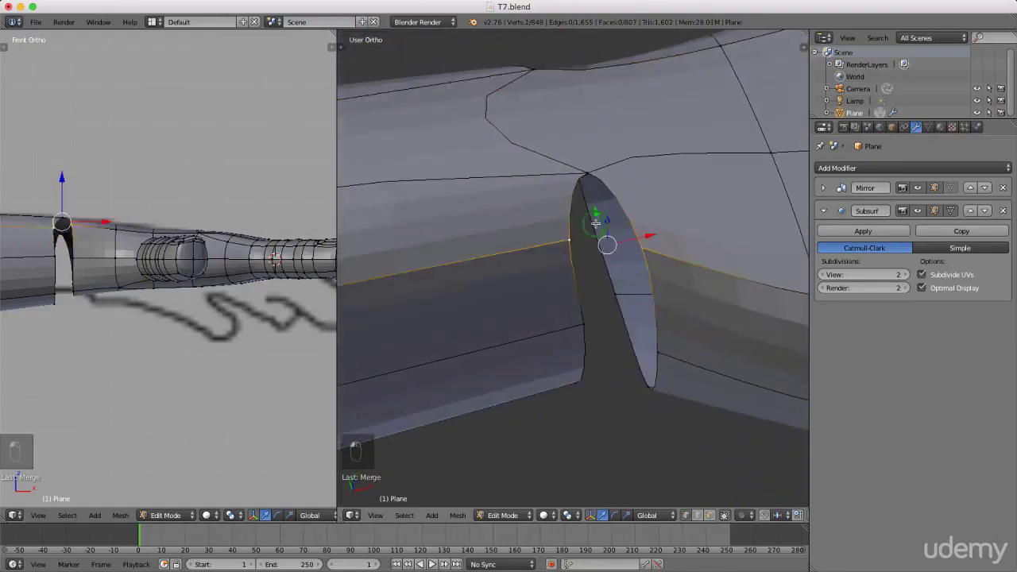
key(alt+m)
click(648, 220)
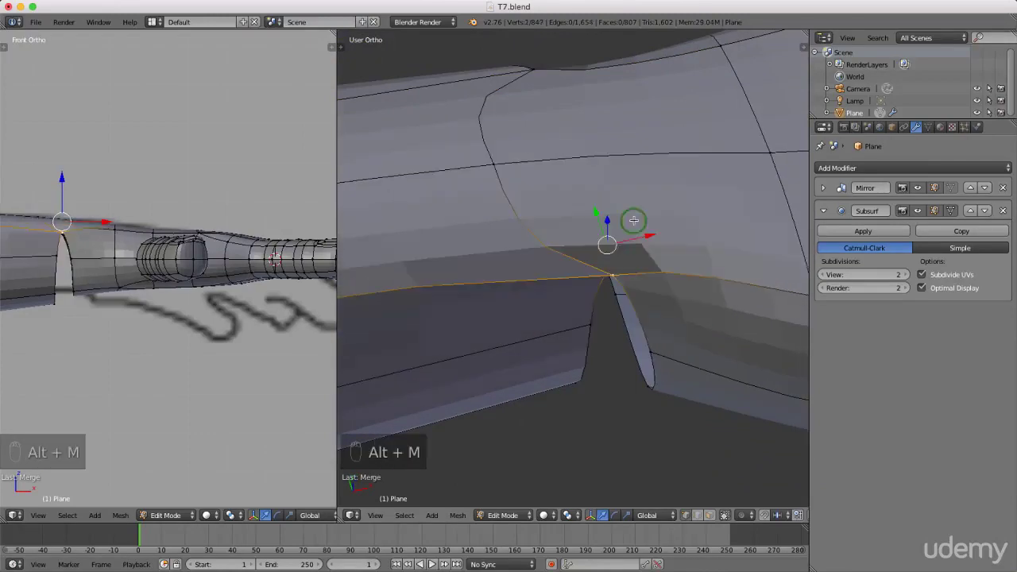
Step: Merge the facing wrist and forearm vertices halfway down the thumb side of the gap at center
middle_drag(697, 326, 704, 301)
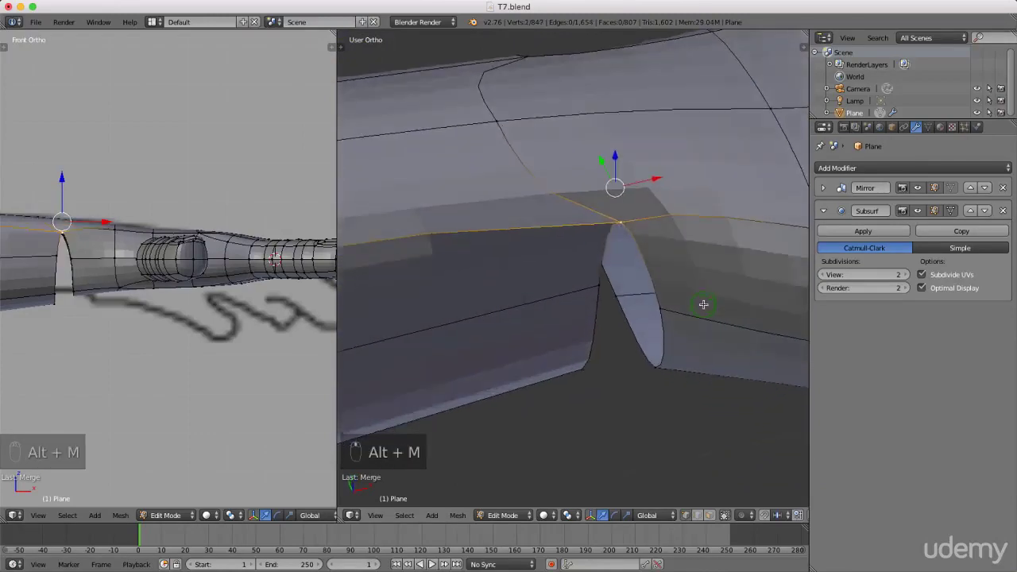
right_click(664, 309)
shift+right_click(603, 289)
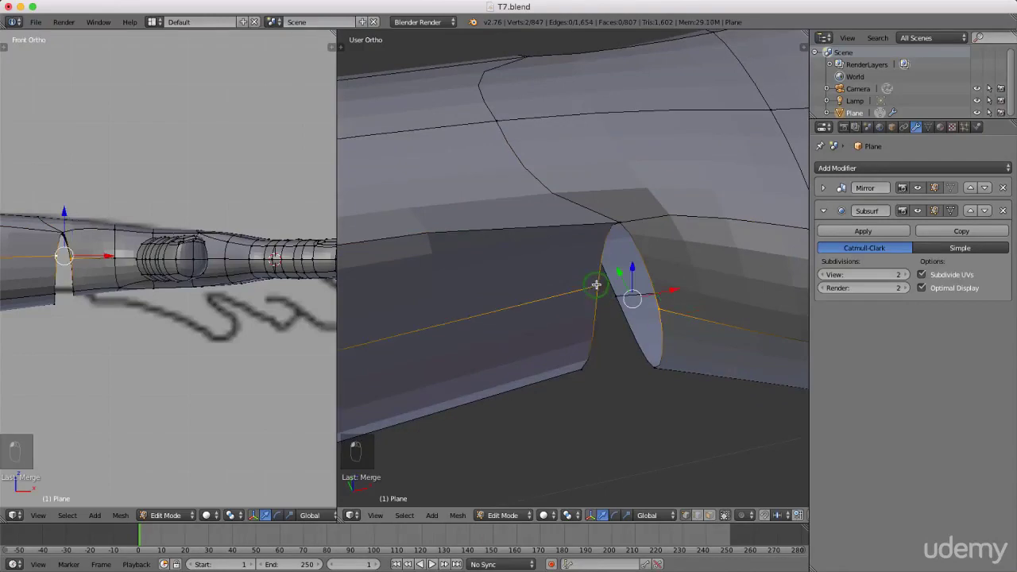
key(alt+m)
click(642, 295)
Step: Merge the facing wrist and forearm vertices at the lower edge of the thumb side at center
middle_drag(699, 297, 669, 208)
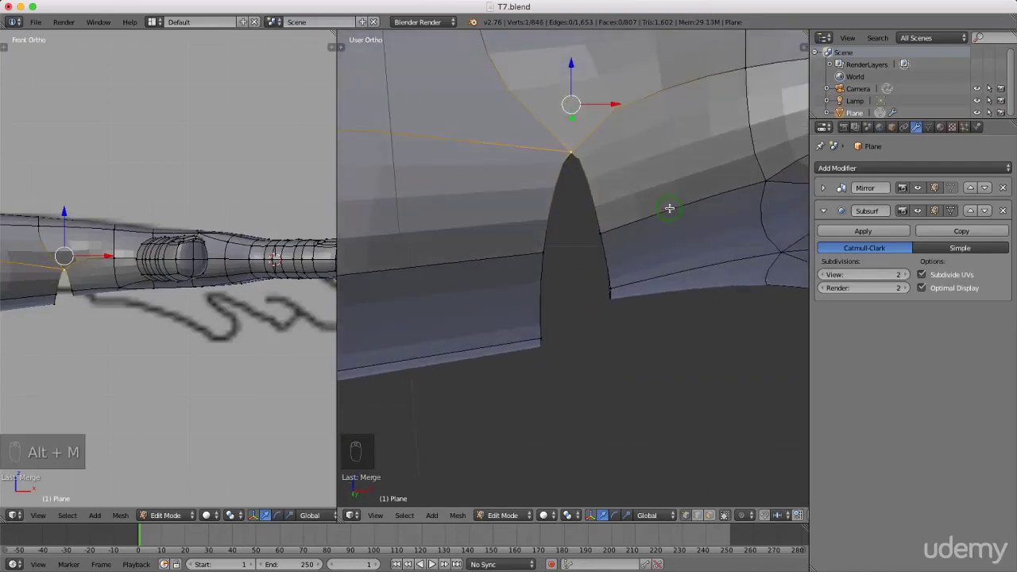
right_click(603, 228)
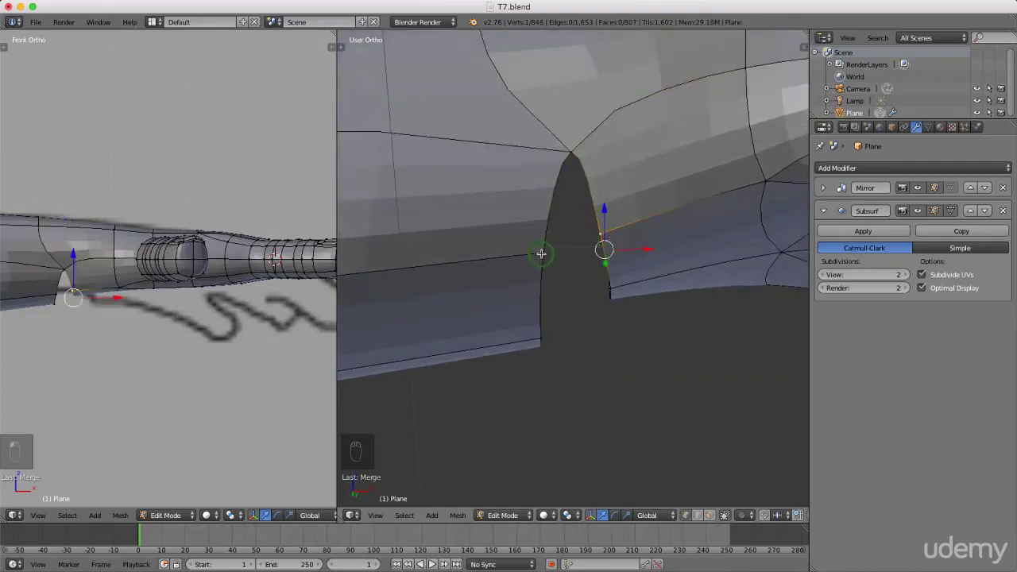
shift+right_click(541, 252)
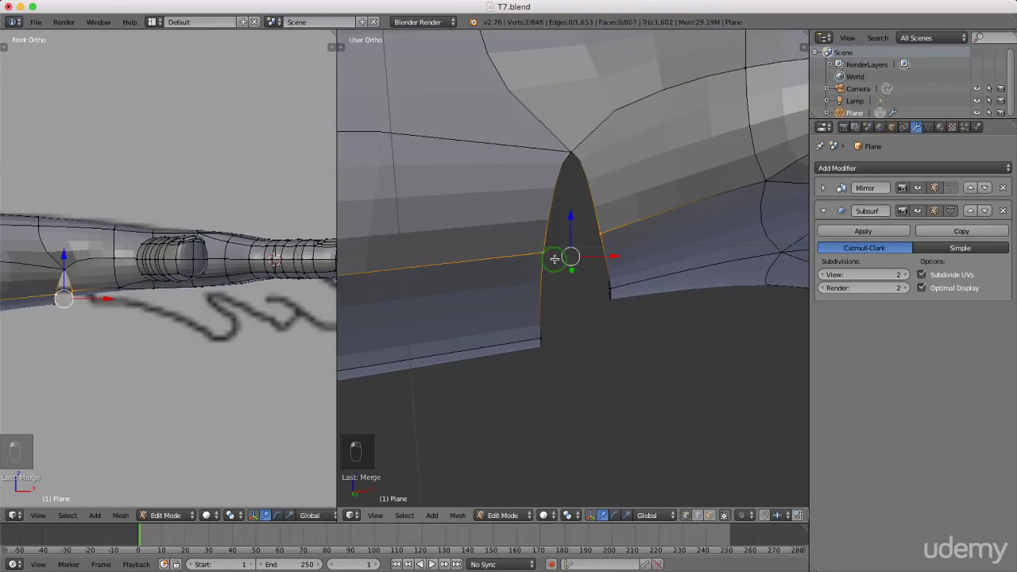
key(alt+m)
click(553, 259)
Step: Merge the middle pair of facing wrist and forearm vertices on the underside of the gap at center
middle_drag(623, 313, 652, 269)
right_click(613, 268)
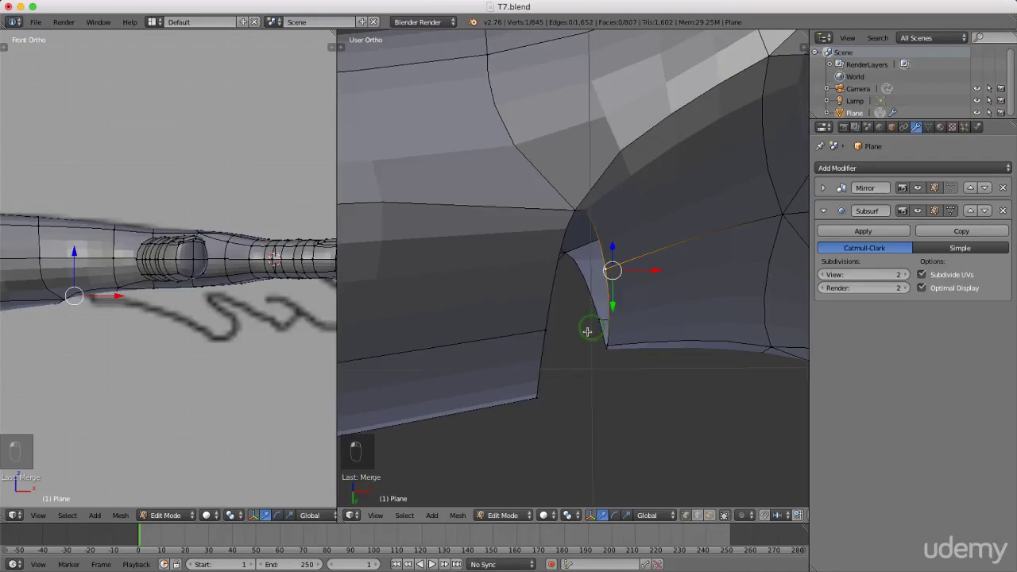
shift+right_click(545, 329)
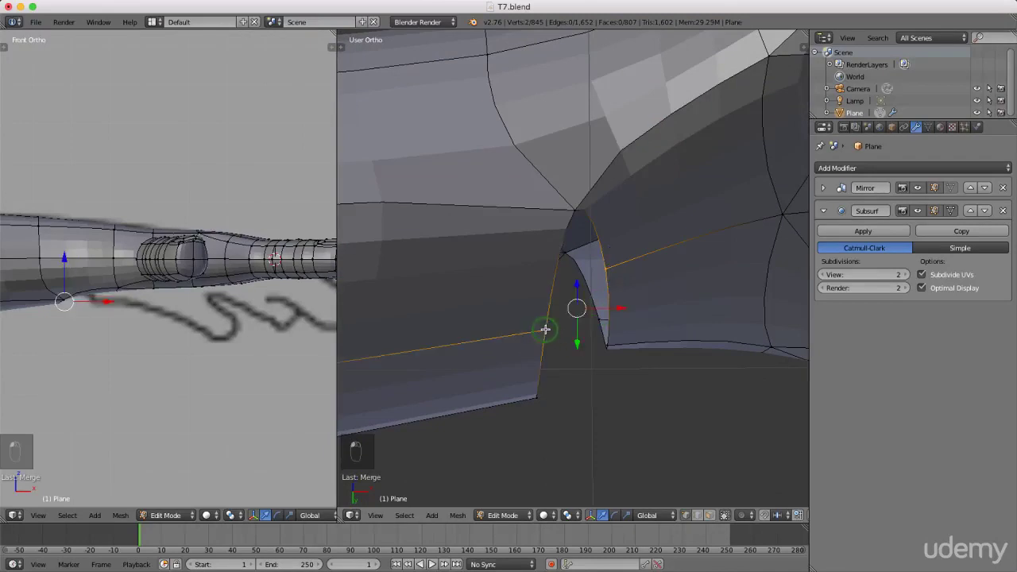
key(alt+m)
click(607, 345)
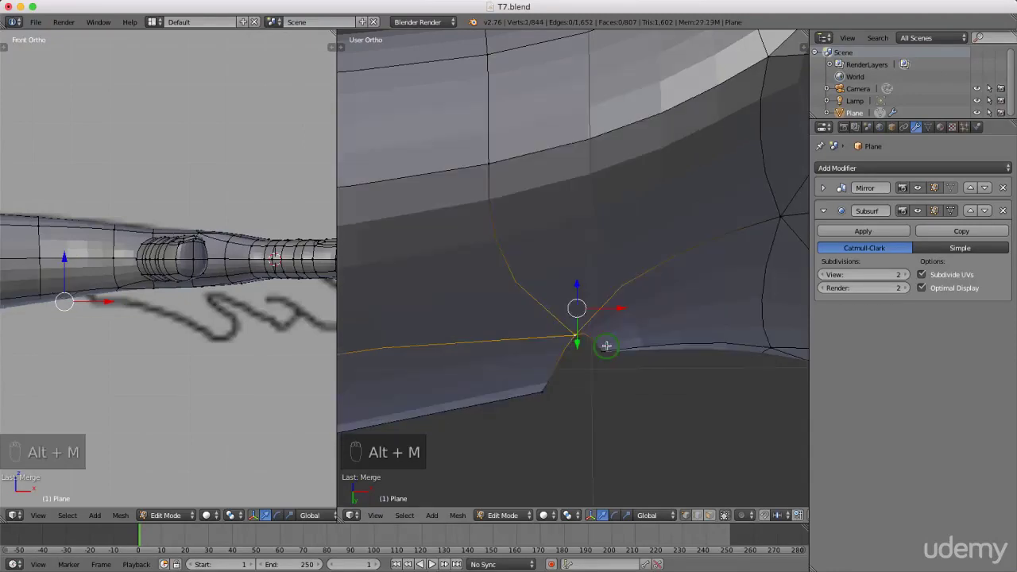
Step: Merge the facing wrist and forearm vertices on the underside toward the little-finger side at center
middle_drag(605, 346, 600, 324)
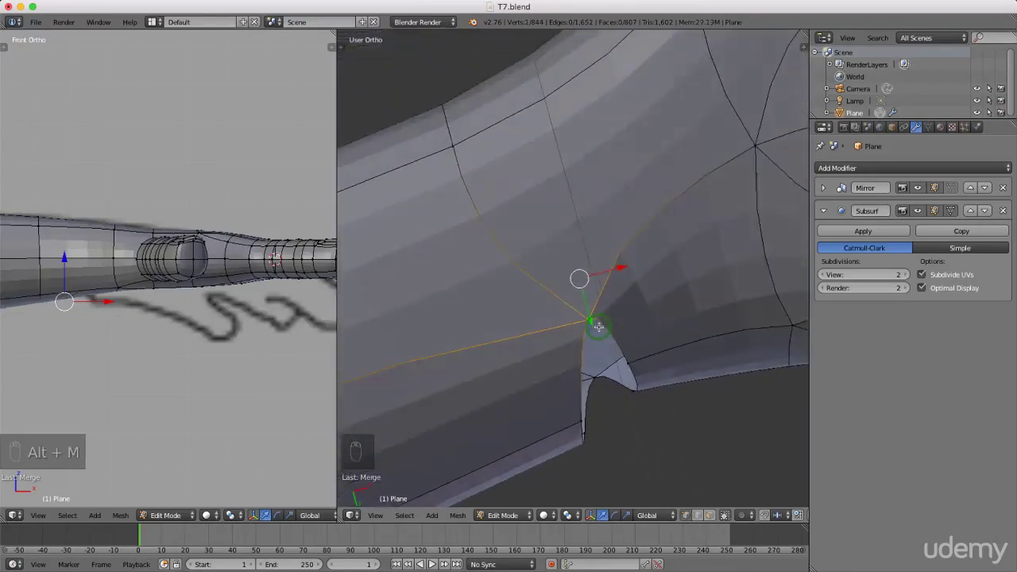
right_click(629, 363)
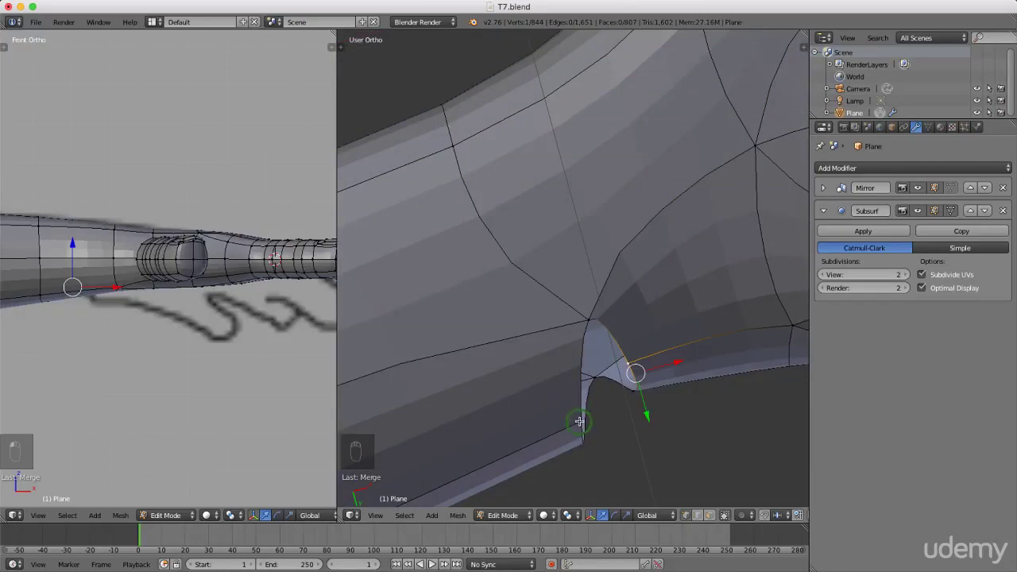
shift+right_click(579, 421)
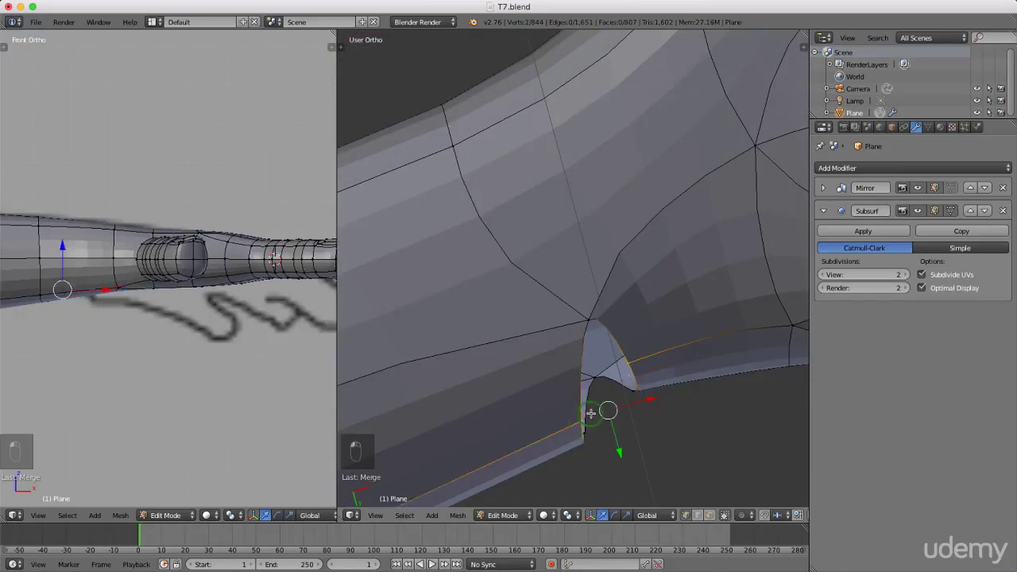
key(alt+m)
click(592, 415)
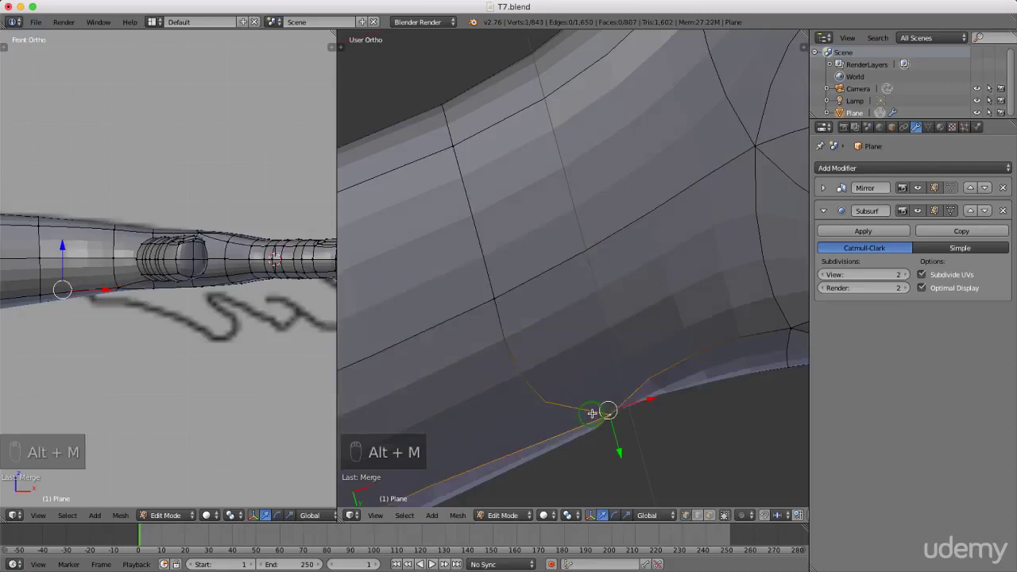
Step: Merge the last pair of facing wrist and forearm vertices on the little-finger side of the gap at center
middle_drag(652, 423, 660, 321)
right_click(607, 411)
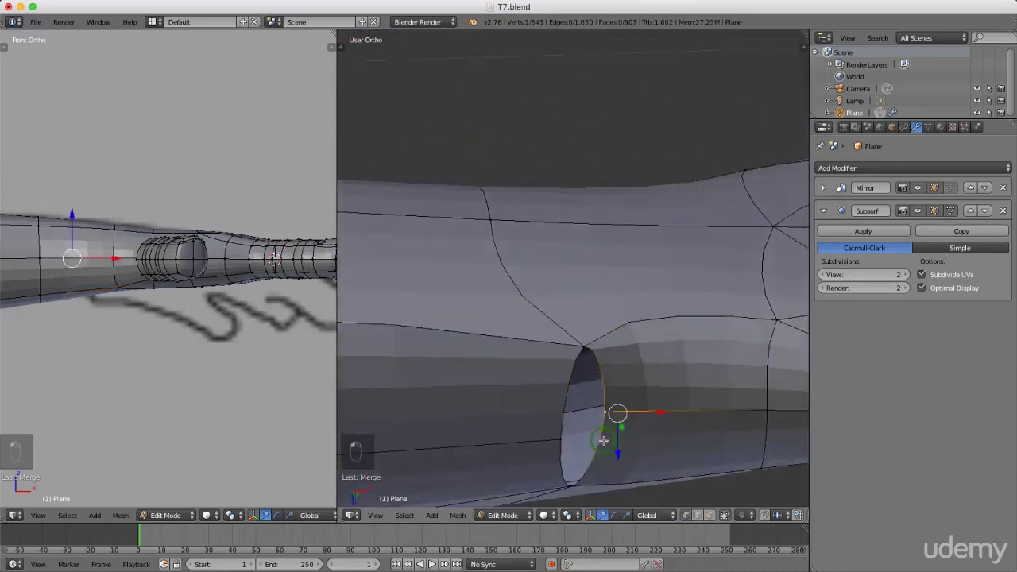
shift+right_click(560, 437)
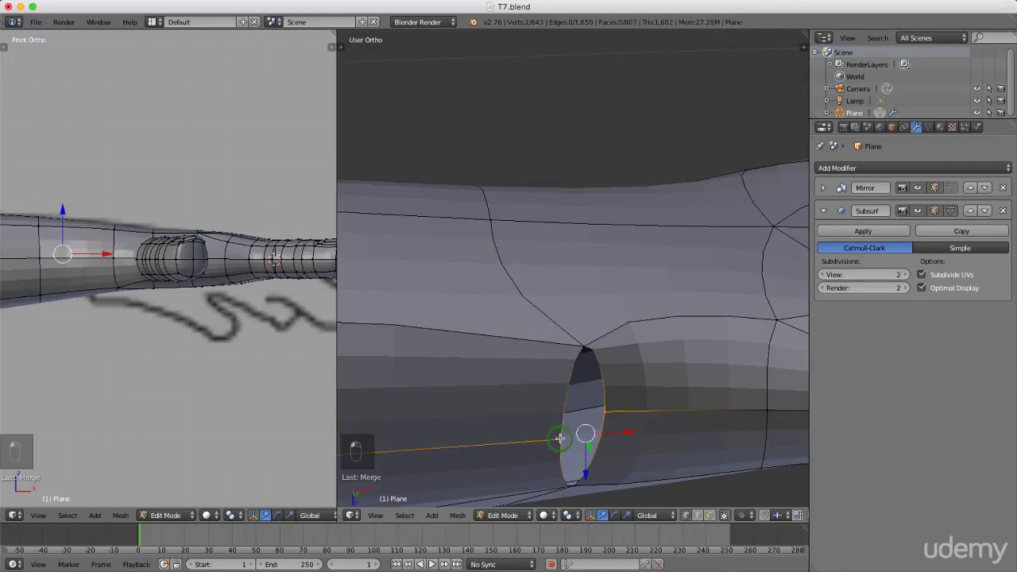
key(alt+m)
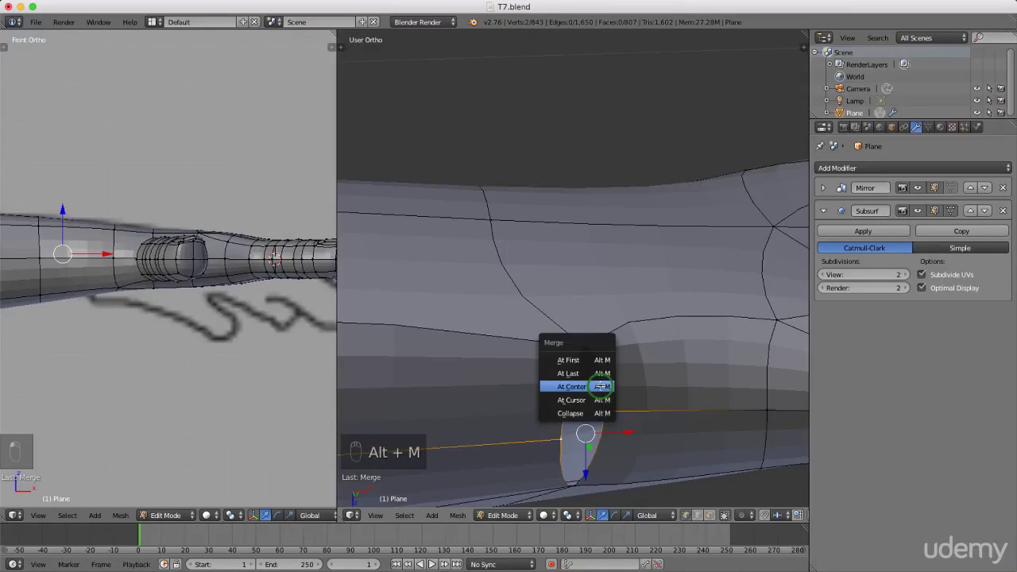
click(572, 386)
Step: Select the edge loop around the merged wrist seam in front view and scale it down slightly to match the reference arm's thickness
scroll(601, 389, down, 3)
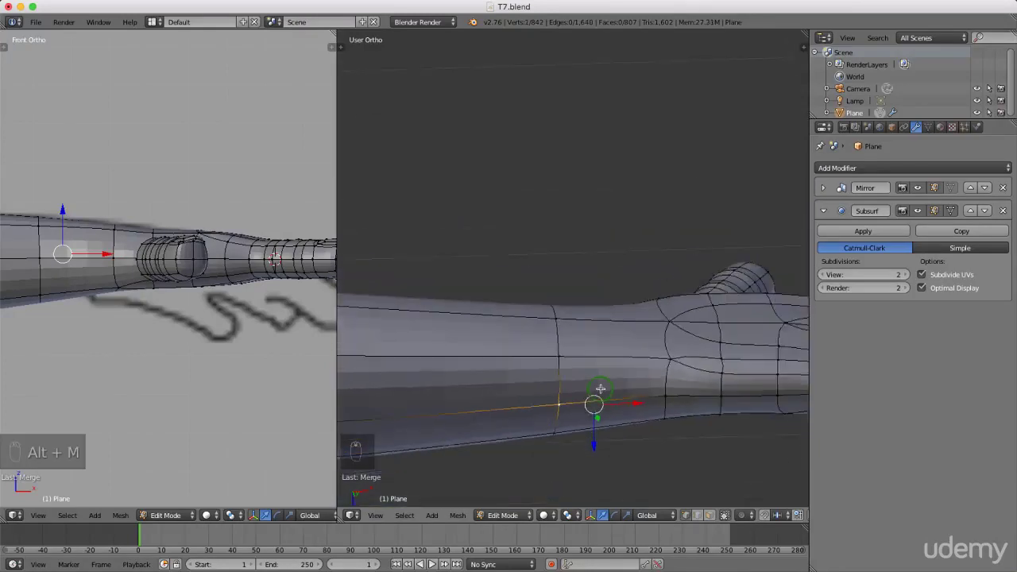
key(KP_1)
scroll(593, 374, down, 3)
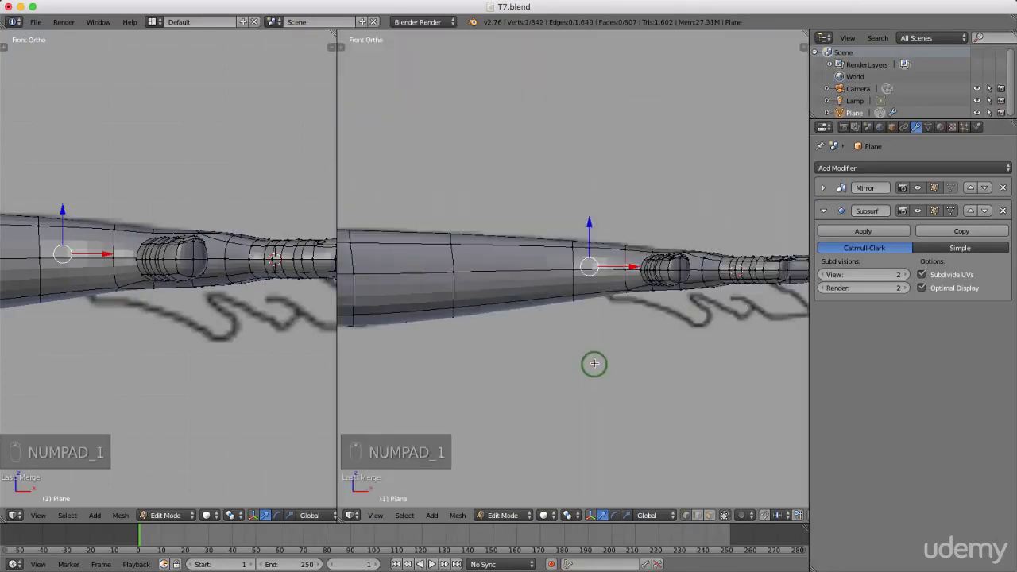
scroll(584, 282, up, 3)
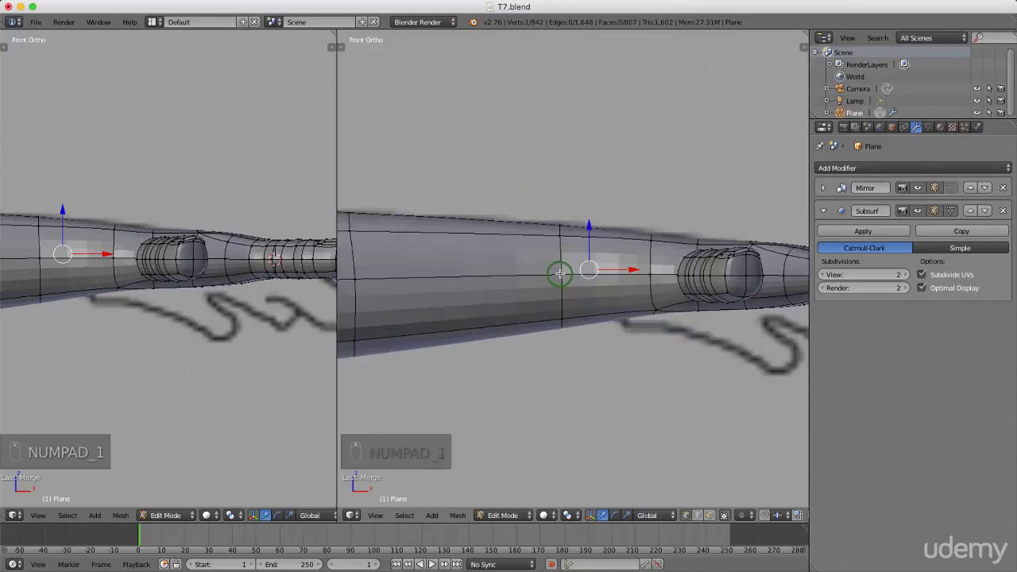
alt+right_click(561, 274)
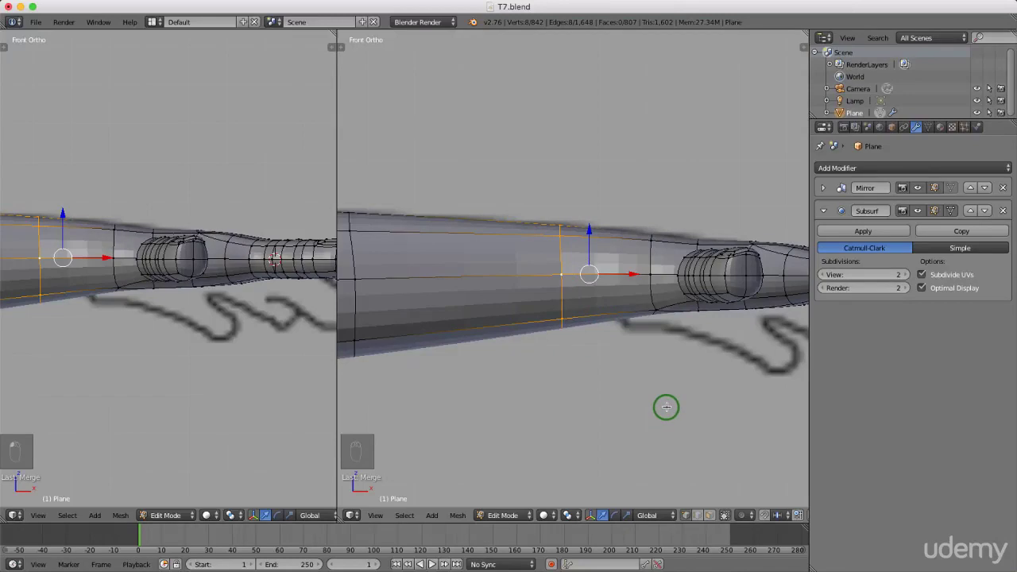
key(s)
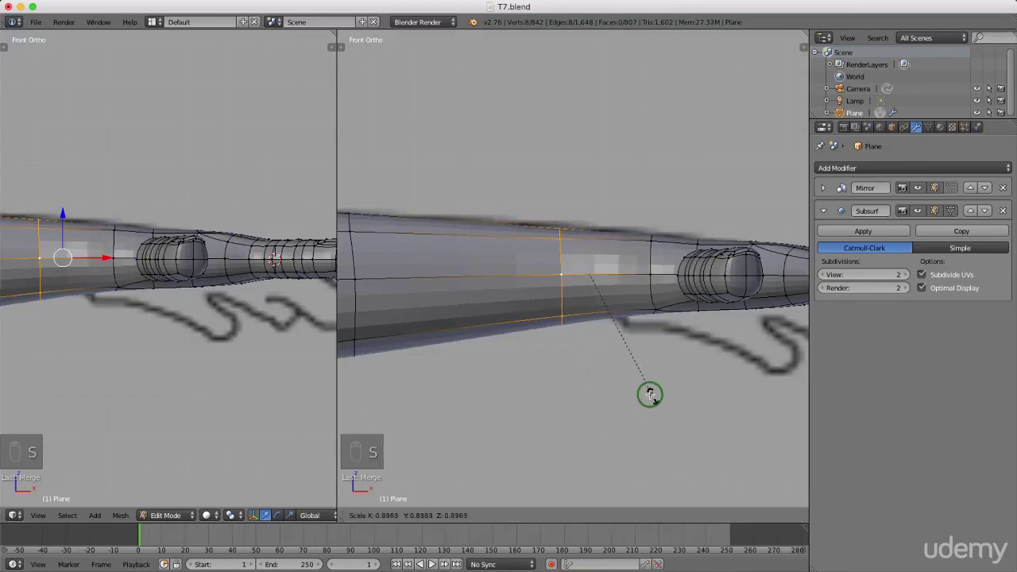
click(633, 375)
Step: Deselect everything and examine the whole character, the joined wrist and the detached thumb from several angles
scroll(631, 358, down, 5)
middle_drag(685, 340, 639, 321)
scroll(669, 391, down, 5)
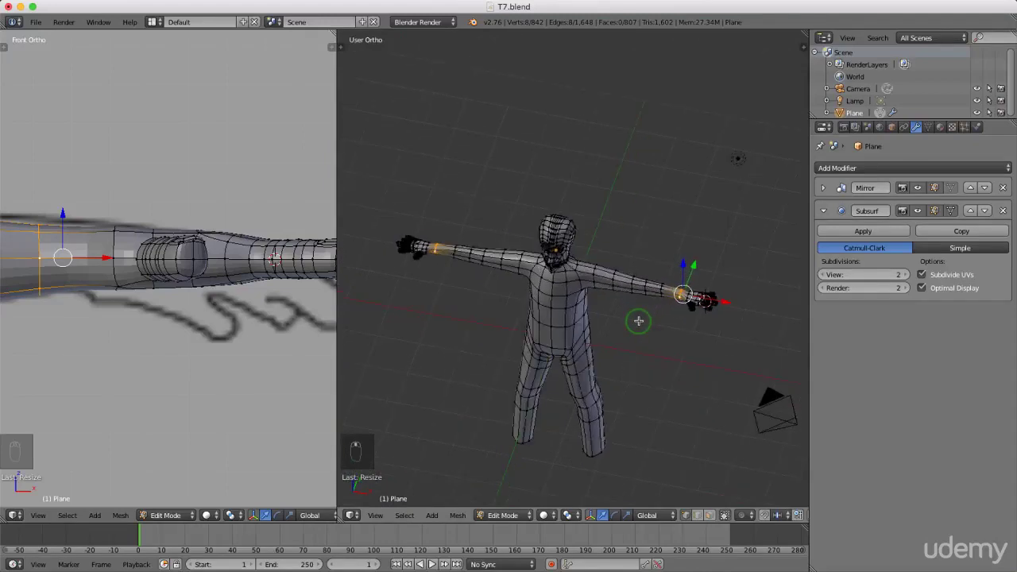
key(a)
scroll(704, 295, up, 2)
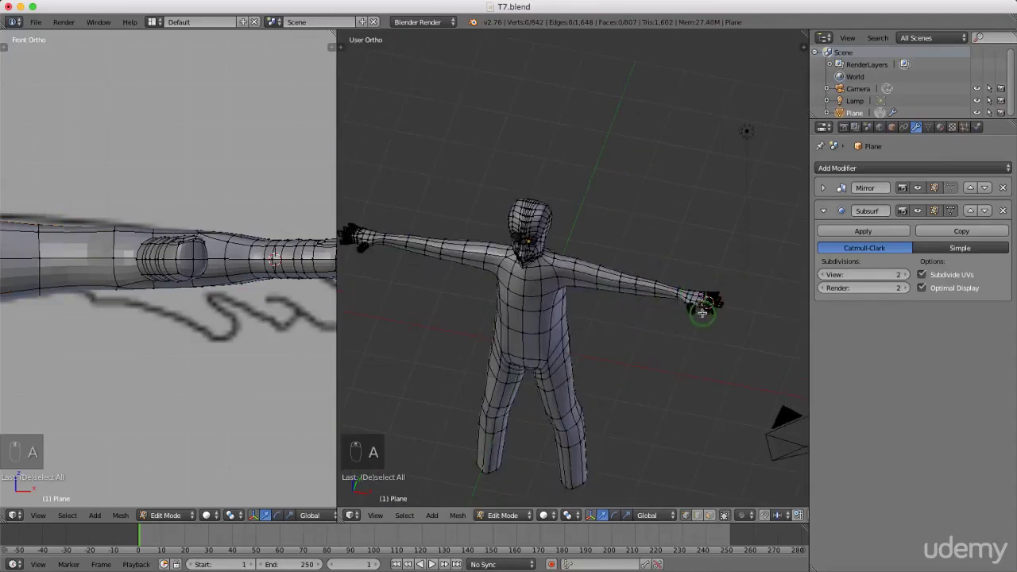
scroll(704, 305, up, 3)
scroll(704, 305, up, 5)
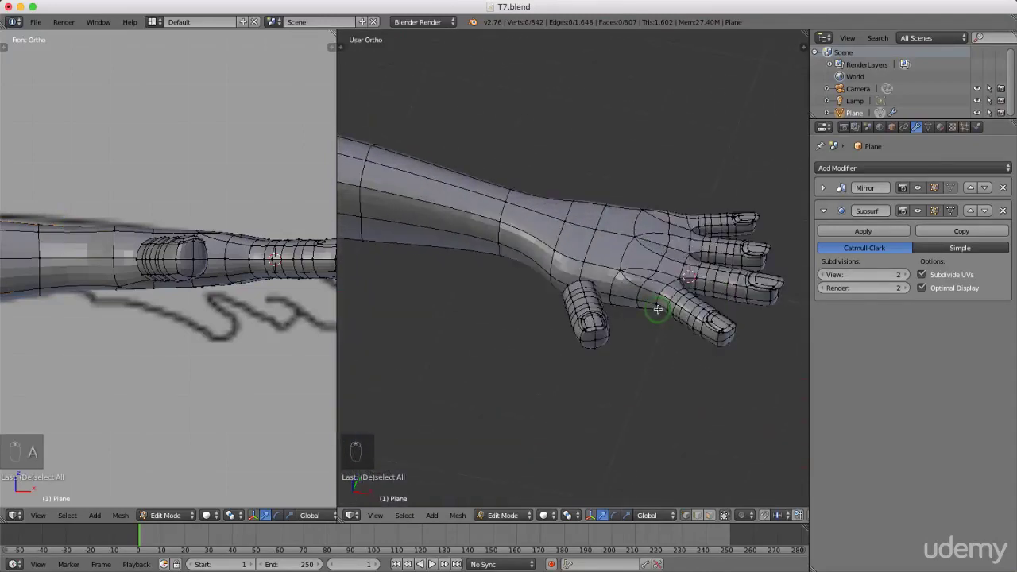
scroll(663, 314, up, 1)
scroll(582, 294, up, 4)
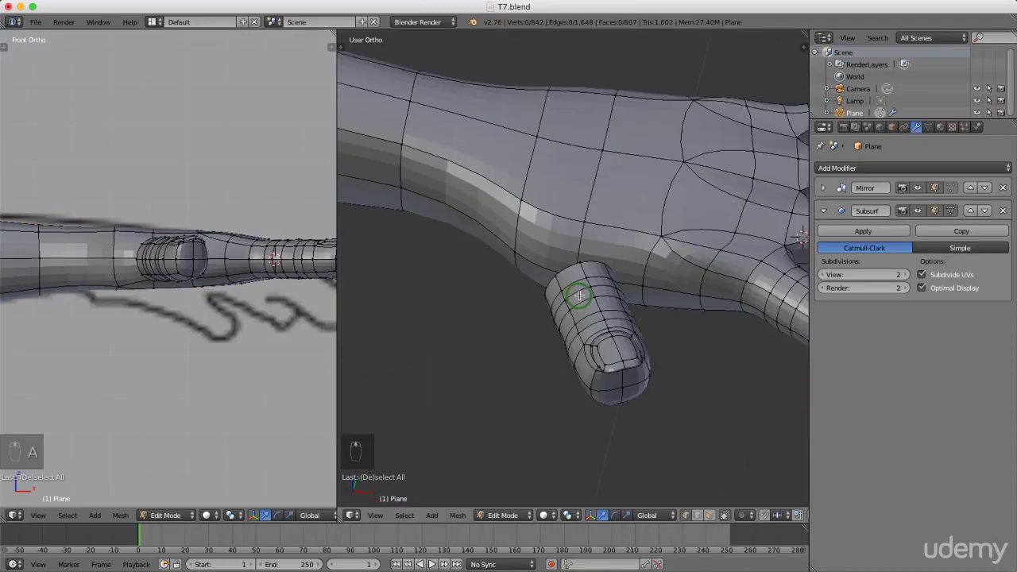
middle_drag(583, 291, 628, 298)
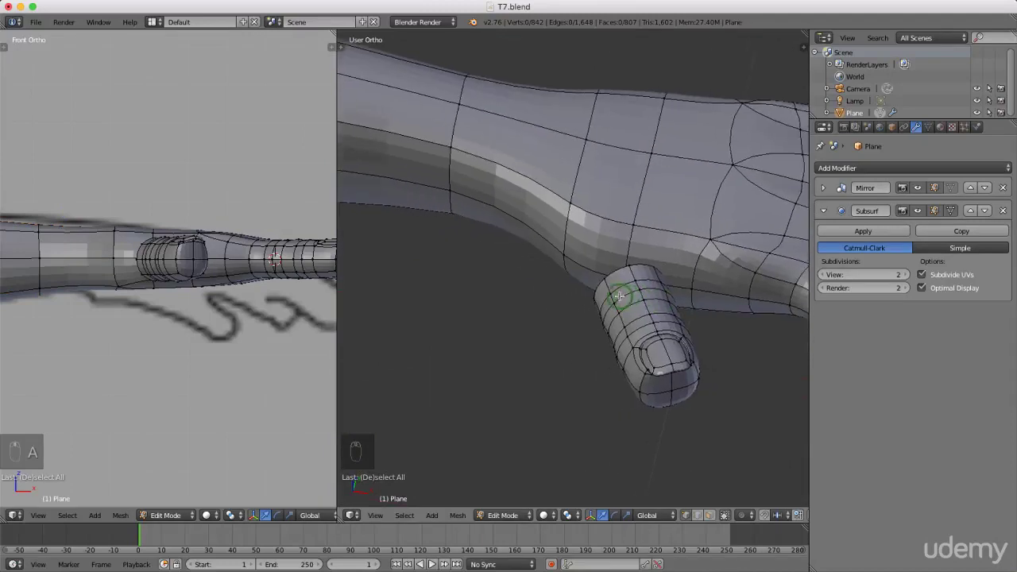
scroll(624, 294, down, 2)
shift+middle_drag(620, 292, 503, 280)
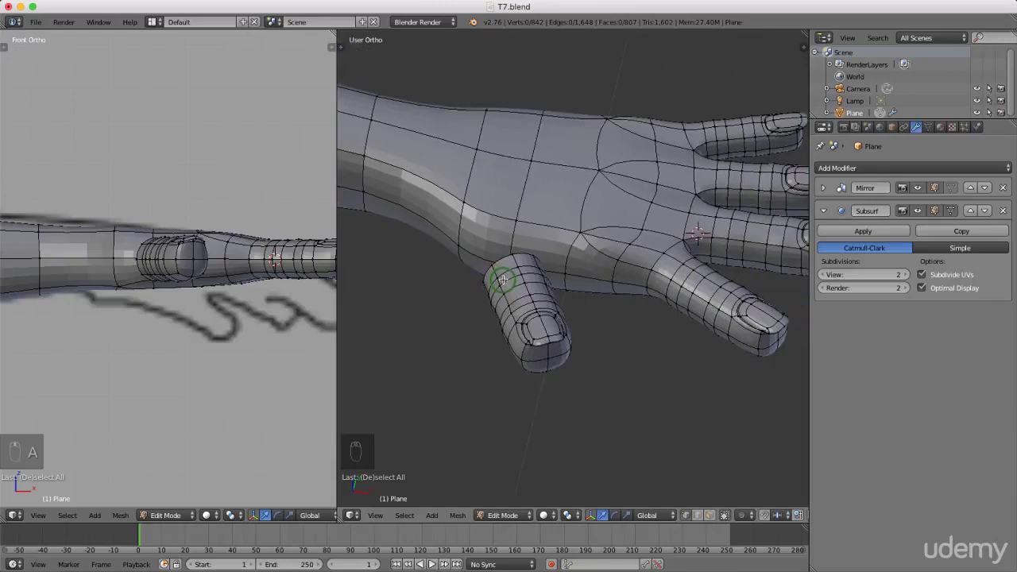
Step: Save the current file over T7.blend
drag(502, 280, 530, 295)
key(ctrl+s)
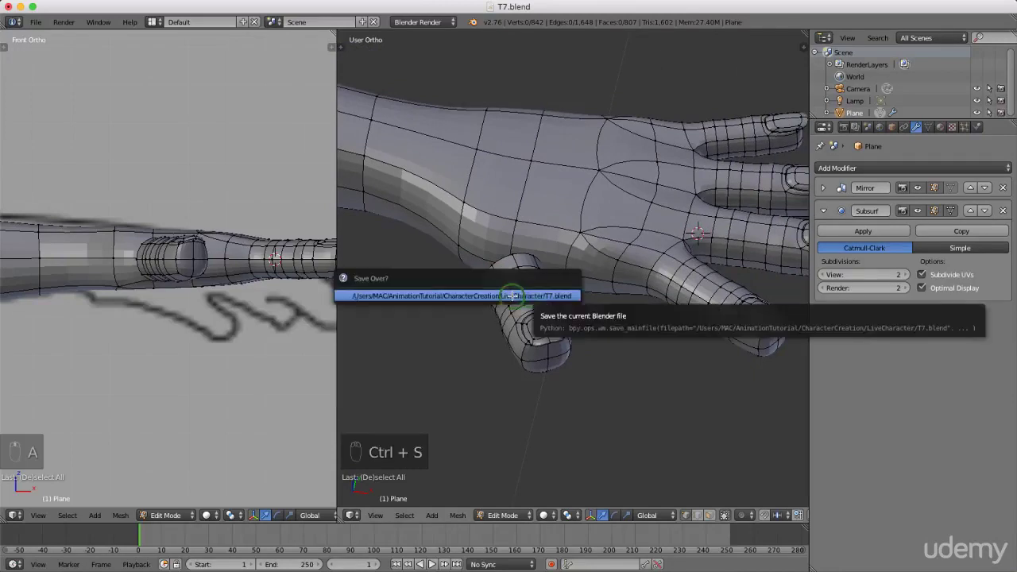
click(512, 297)
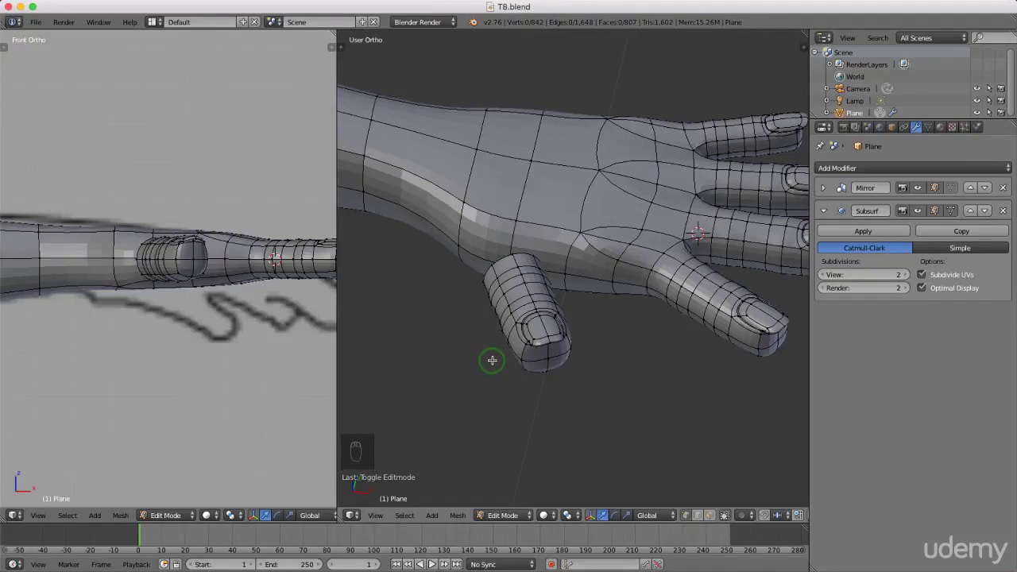
Step: Delete the four faces on the side of the hand facing the detached thumb to open a hole for it
middle_drag(484, 355, 586, 347)
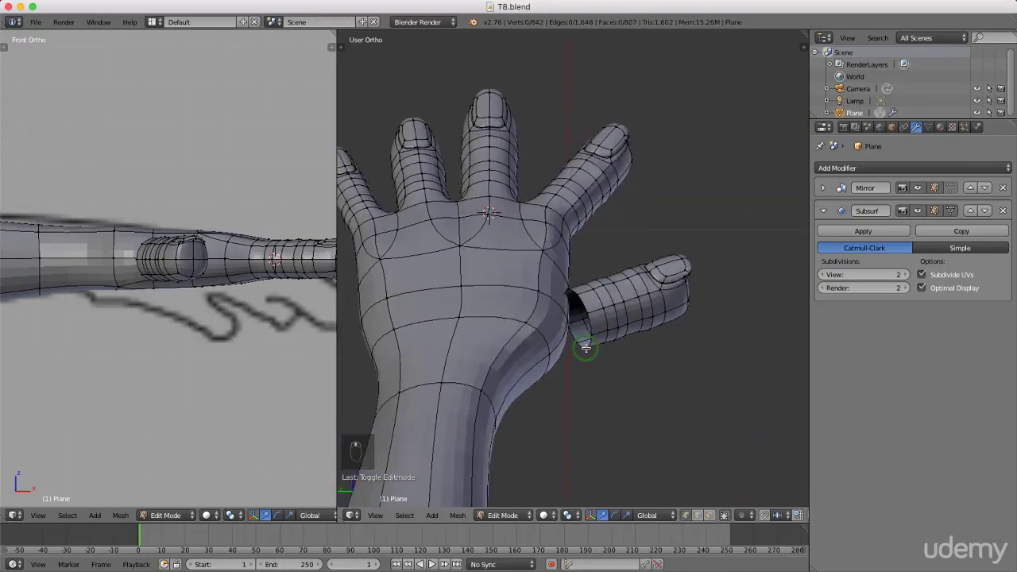
scroll(586, 348, up, 2)
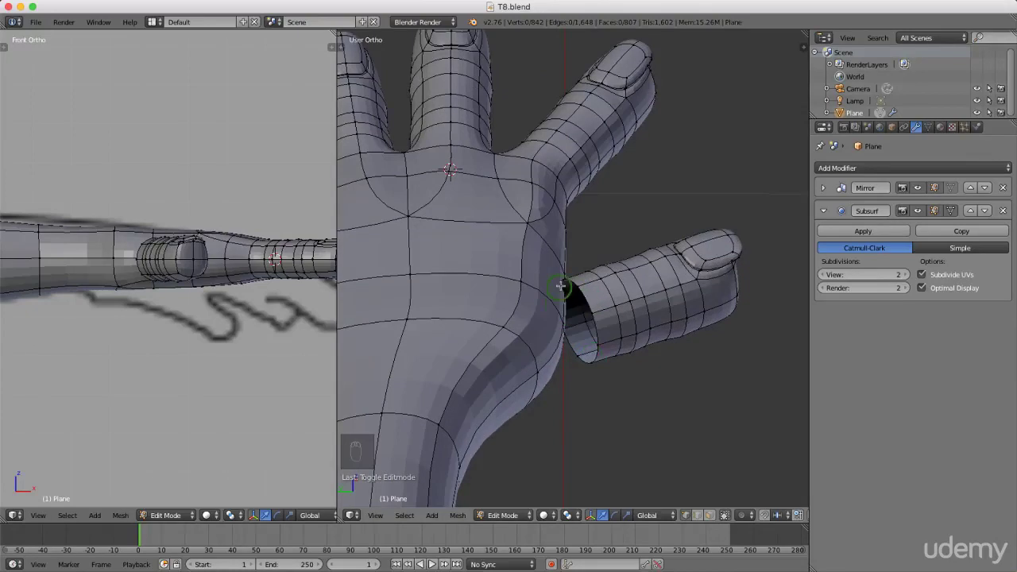
middle_drag(614, 343, 523, 292)
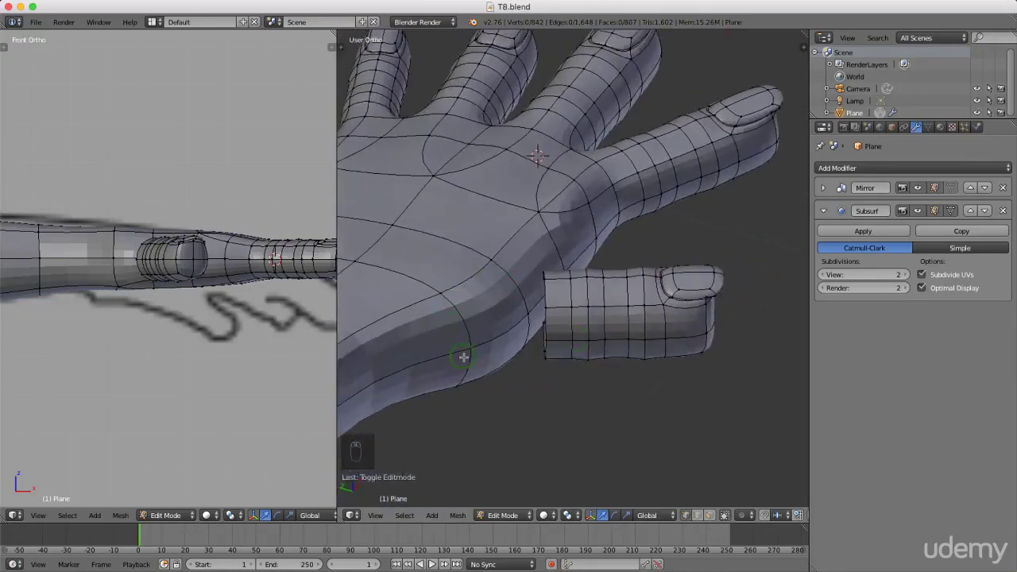
key(ctrl+Tab)
click(522, 245)
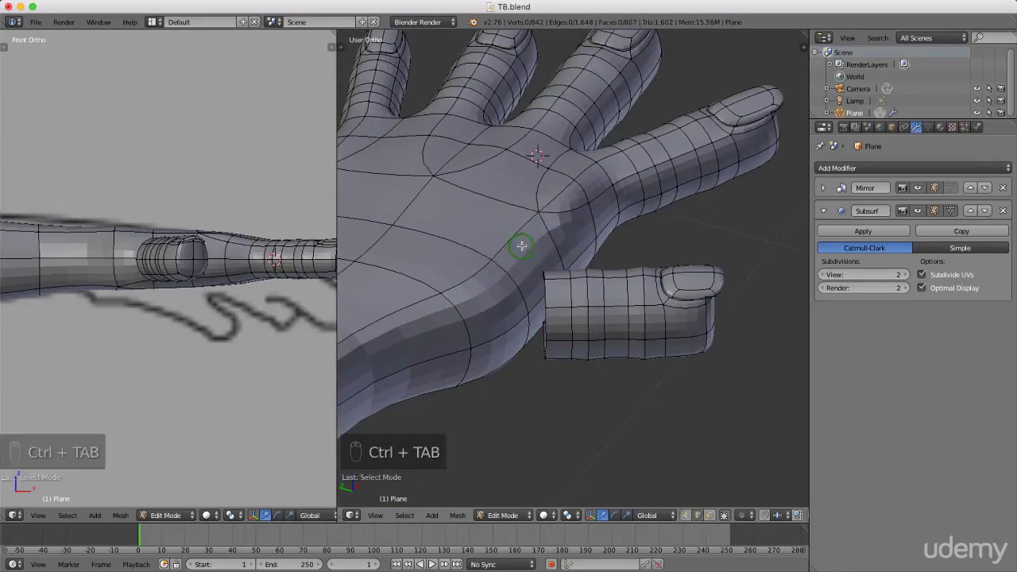
key(ctrl+Tab)
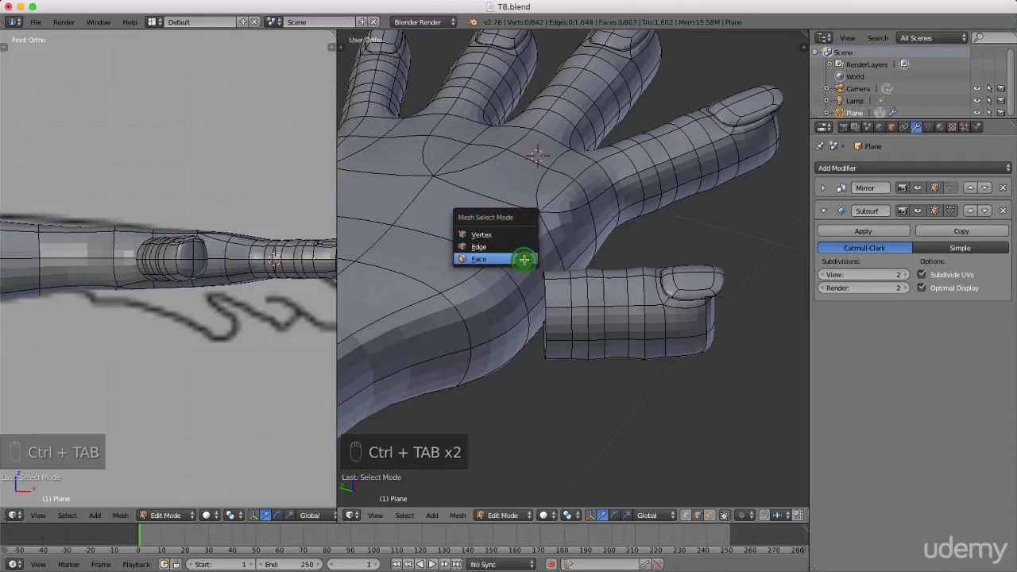
click(524, 260)
right_click(532, 259)
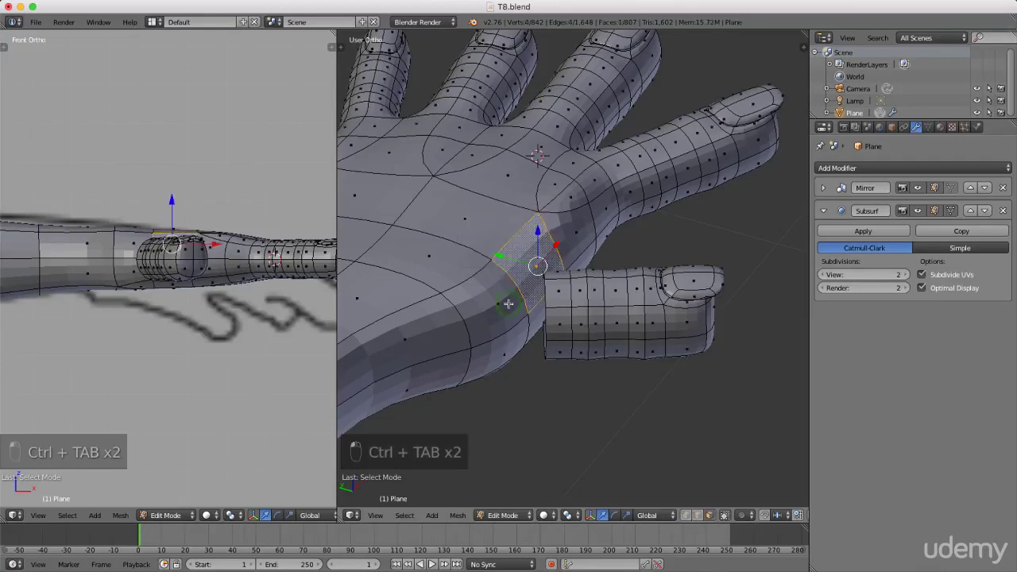
alt+right_click(498, 302)
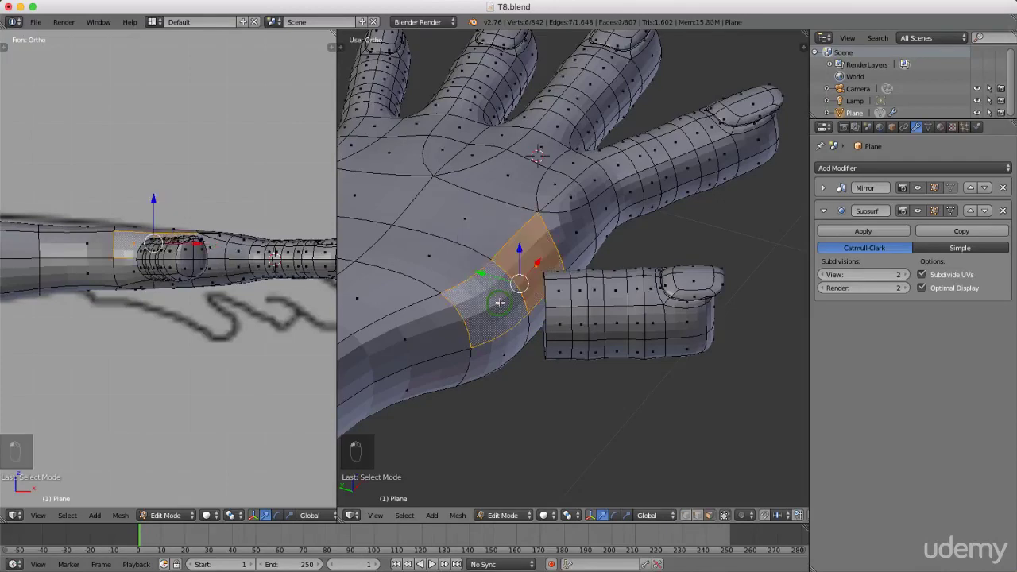
shift+right_click(510, 345)
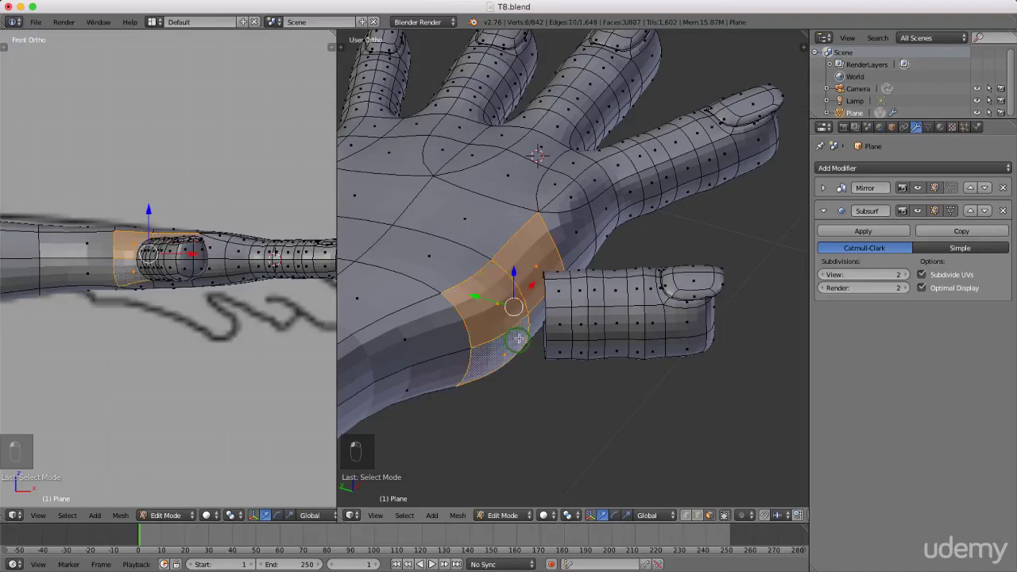
shift+right_click(536, 318)
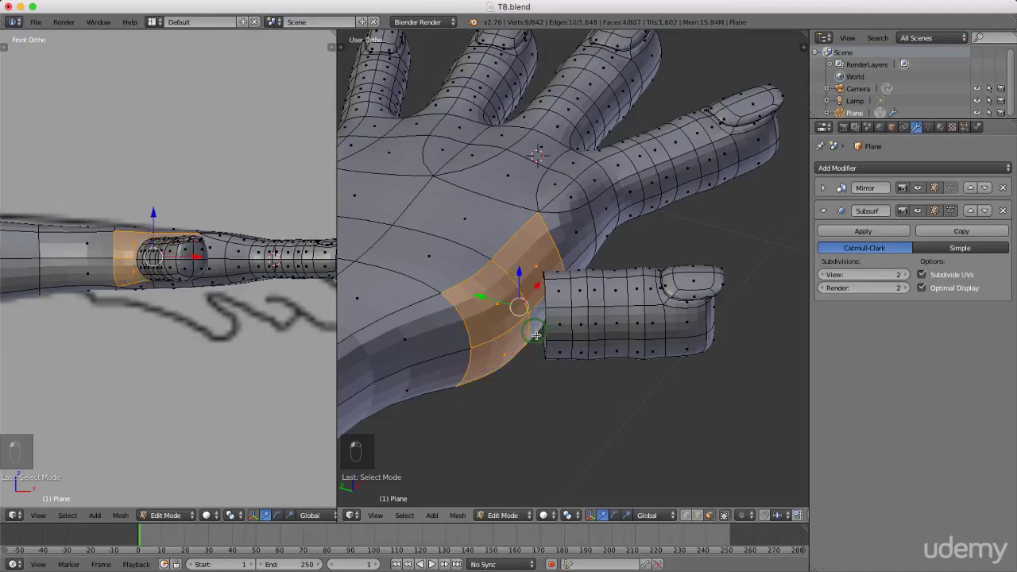
middle_drag(563, 370, 538, 328)
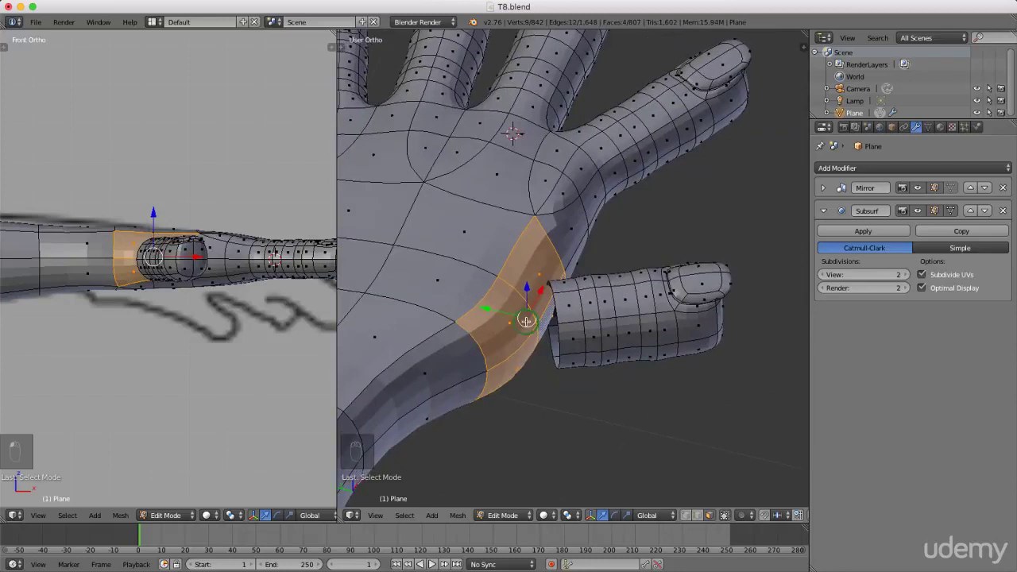
key(Delete)
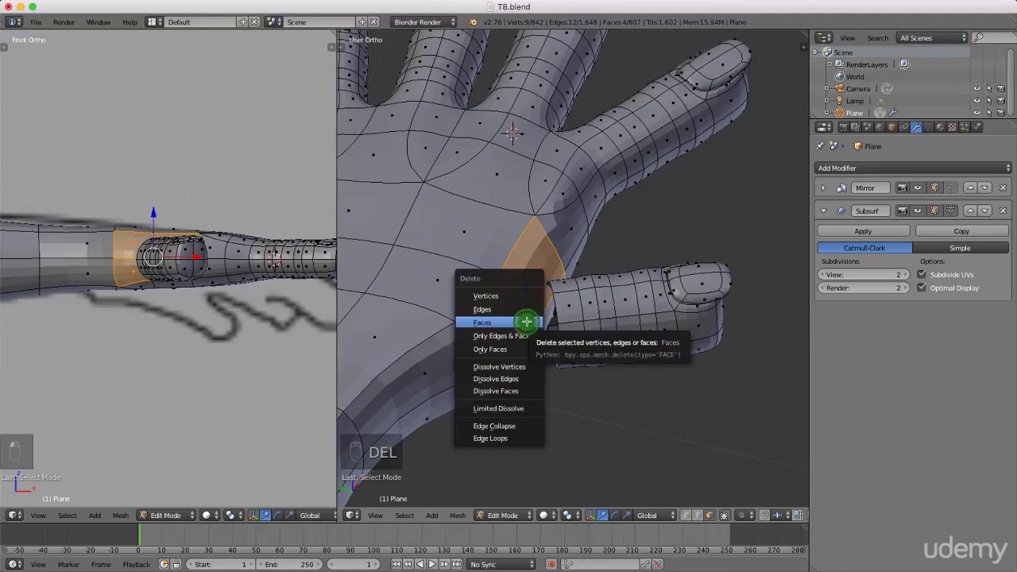
click(526, 321)
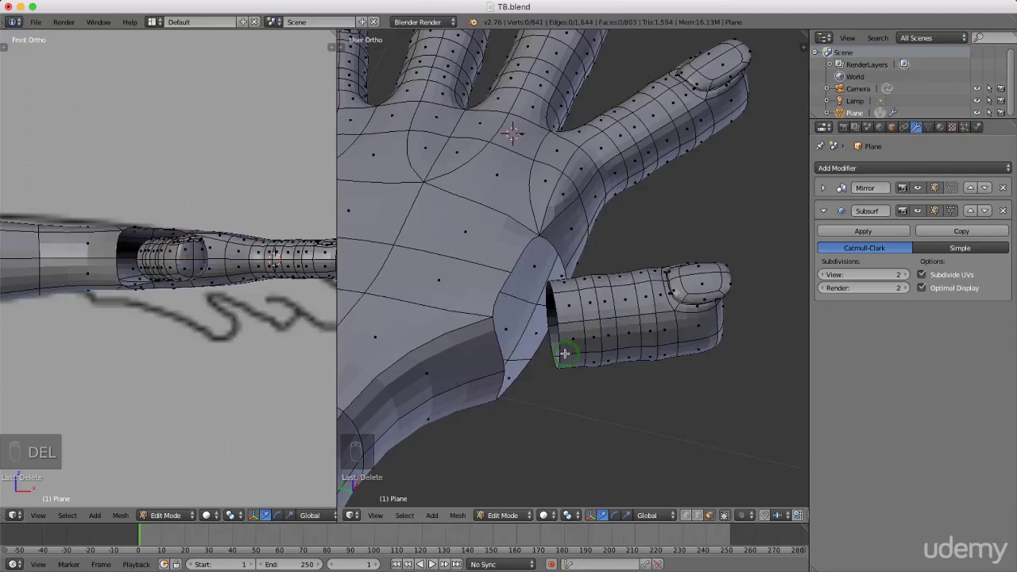
Step: In edge select mode, select the open edge loop at the thumb's base together with the edge loop around the hand's hole
key(ctrl+Tab)
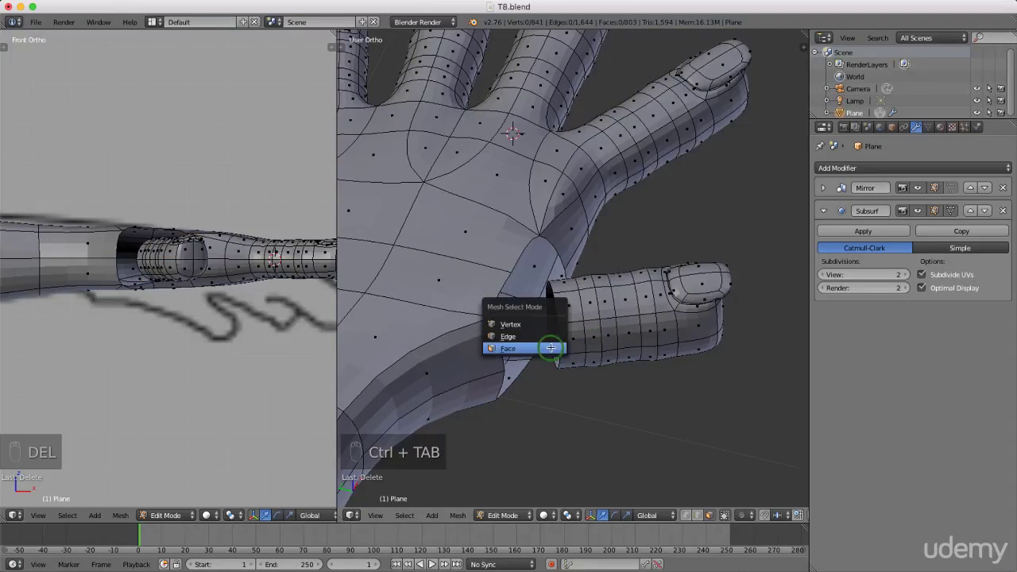
click(526, 337)
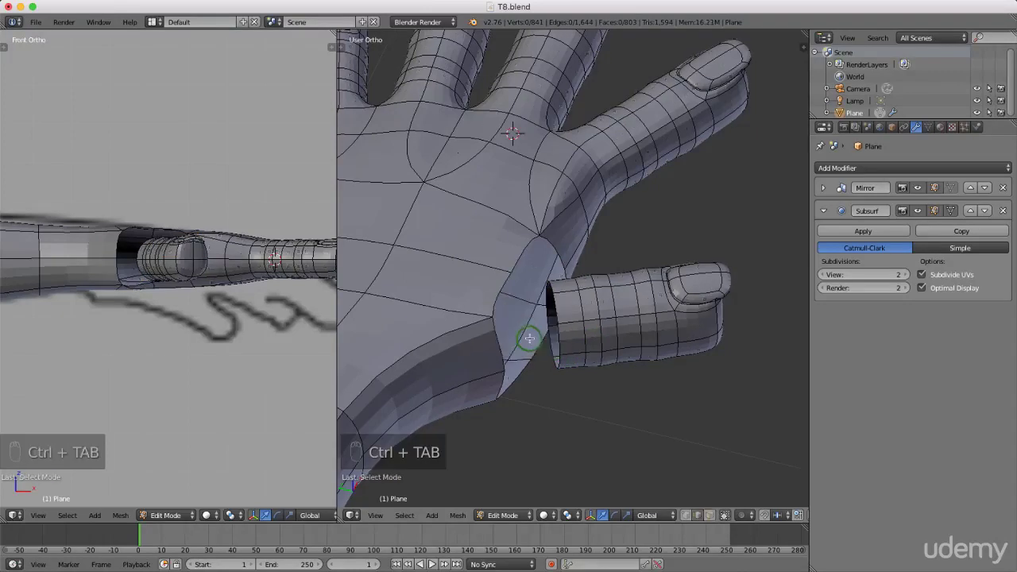
middle_drag(585, 358, 626, 369)
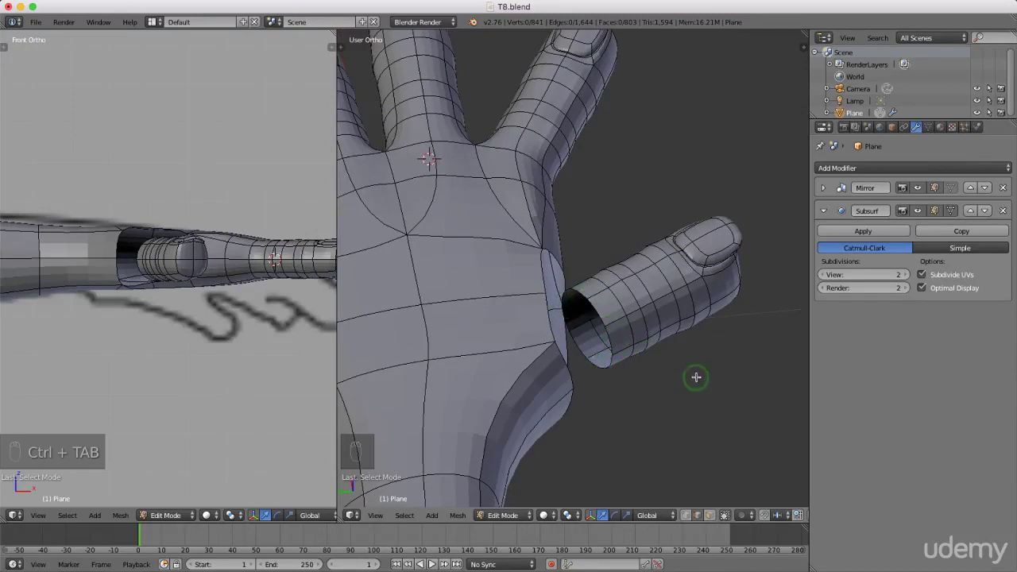
middle_drag(696, 377, 597, 340)
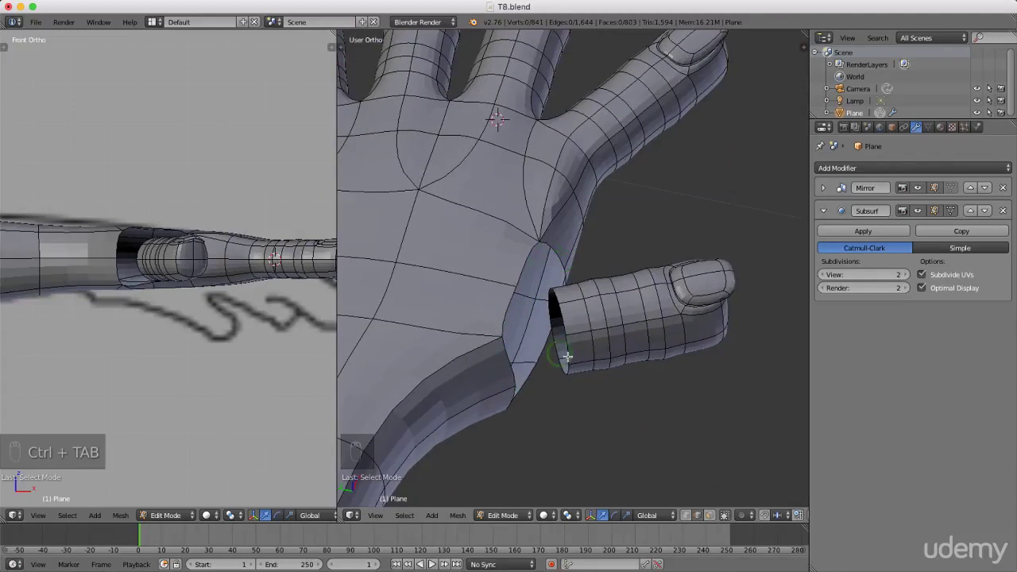
middle_drag(586, 358, 607, 362)
scroll(588, 347, up, 2)
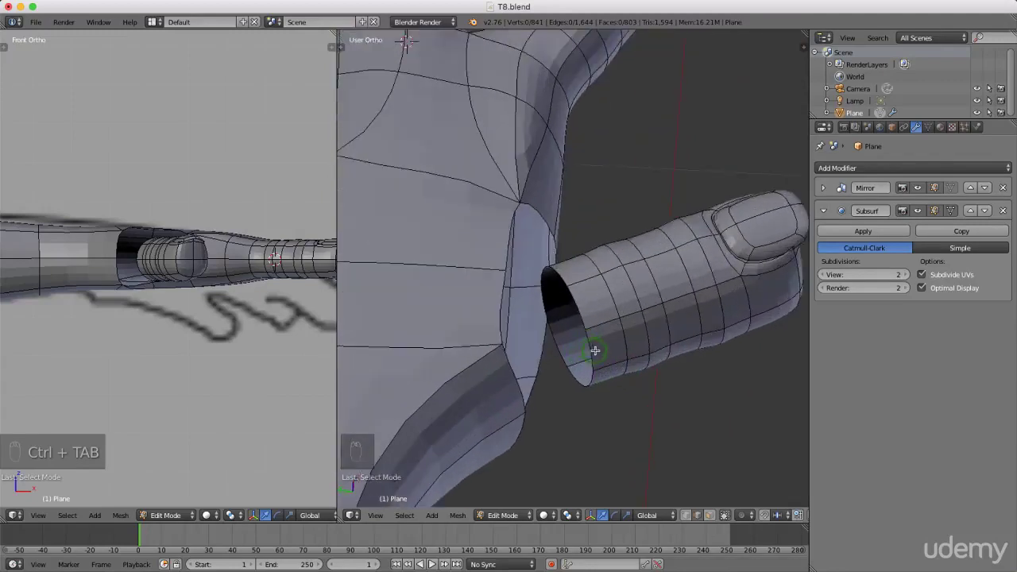
alt+right_click(589, 344)
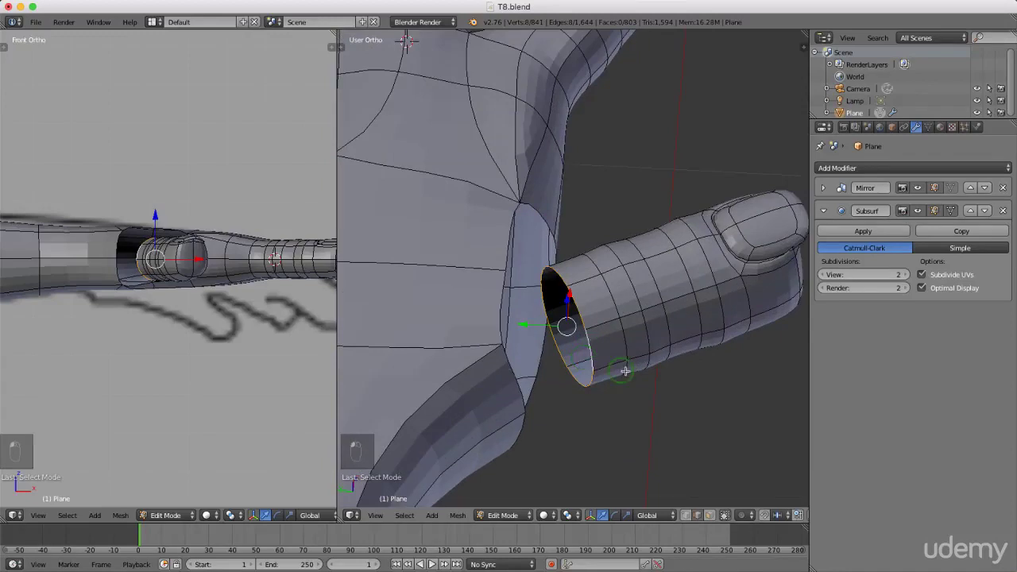
middle_drag(633, 377, 620, 385)
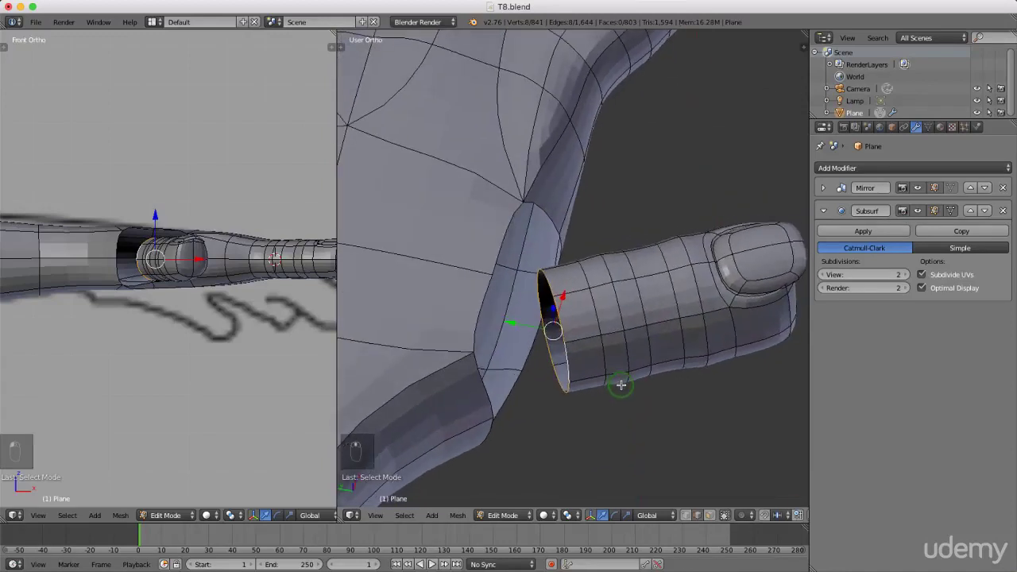
alt+shift+click(510, 390)
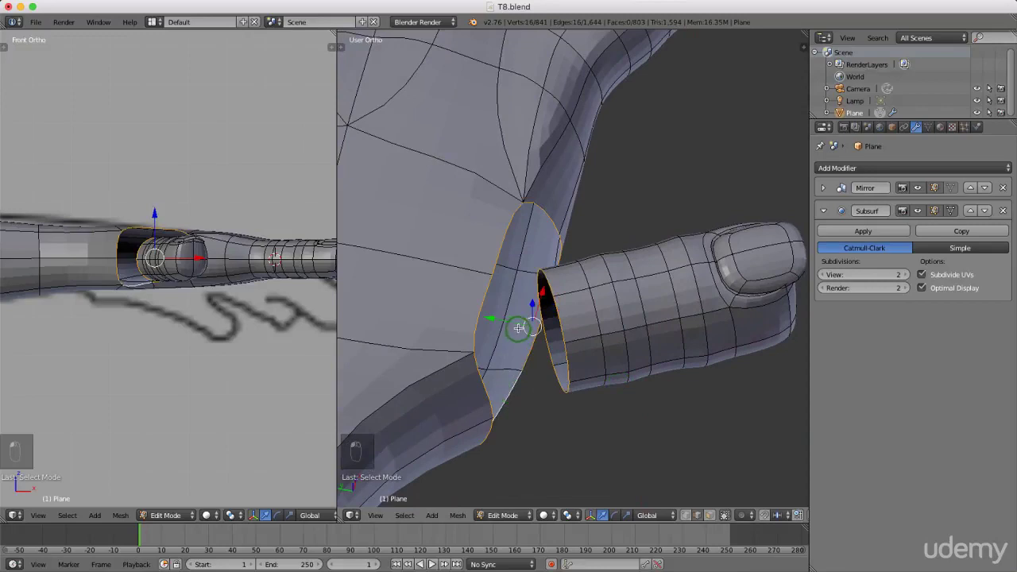
Step: Bridge the two selected edge loops with LoopTools to join the thumb to the hand, using 2 segments
drag(337, 332, 229, 343)
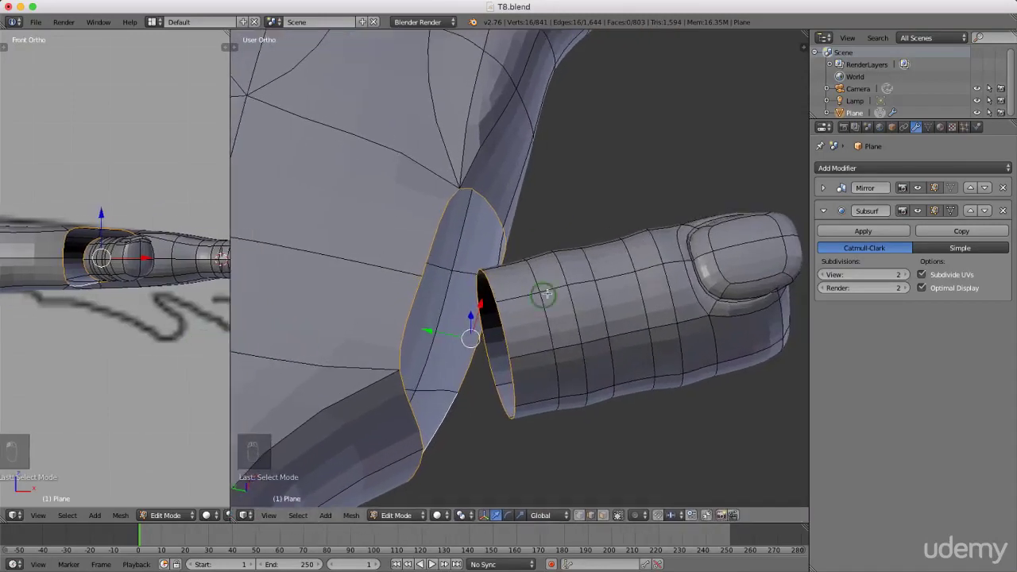
scroll(591, 286, down, 3)
key(t)
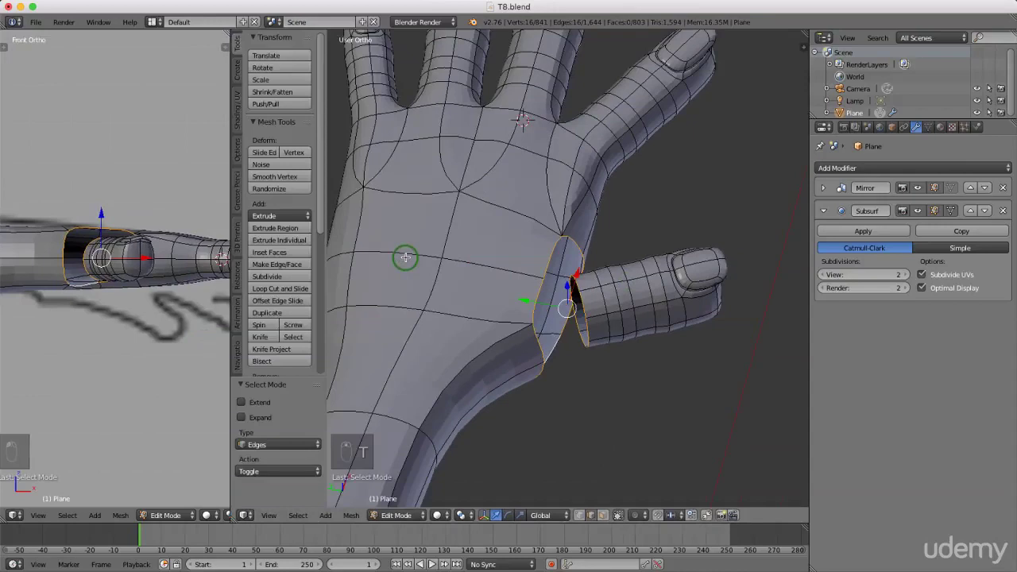
drag(326, 254, 388, 258)
scroll(331, 324, down, 2)
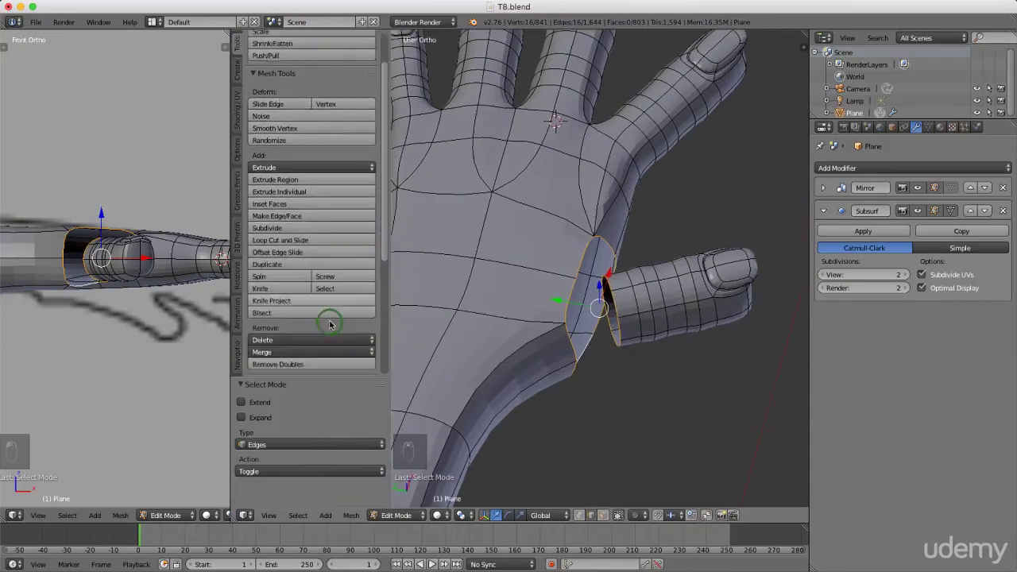
scroll(330, 324, down, 6)
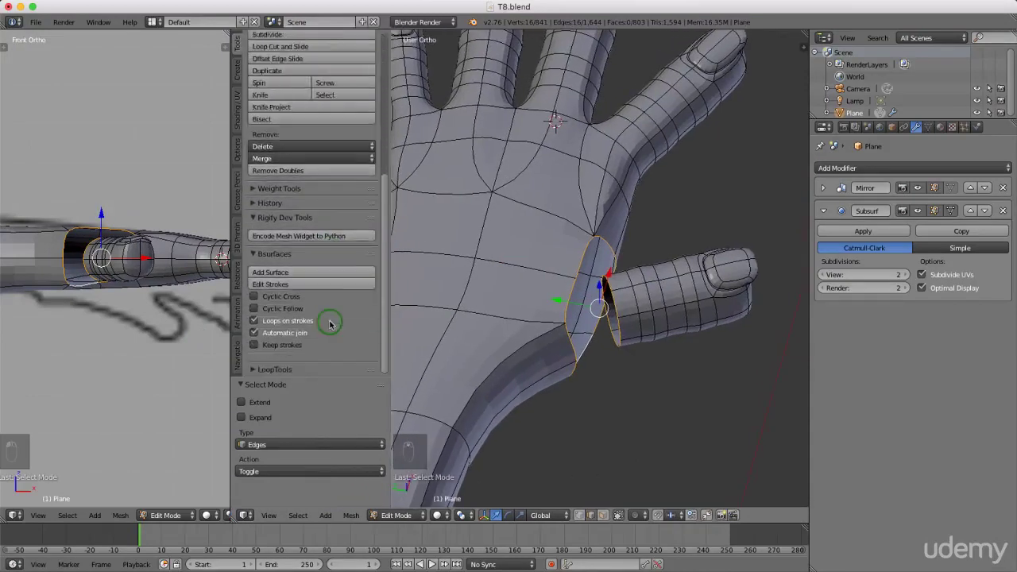
click(253, 370)
scroll(258, 367, down, 3)
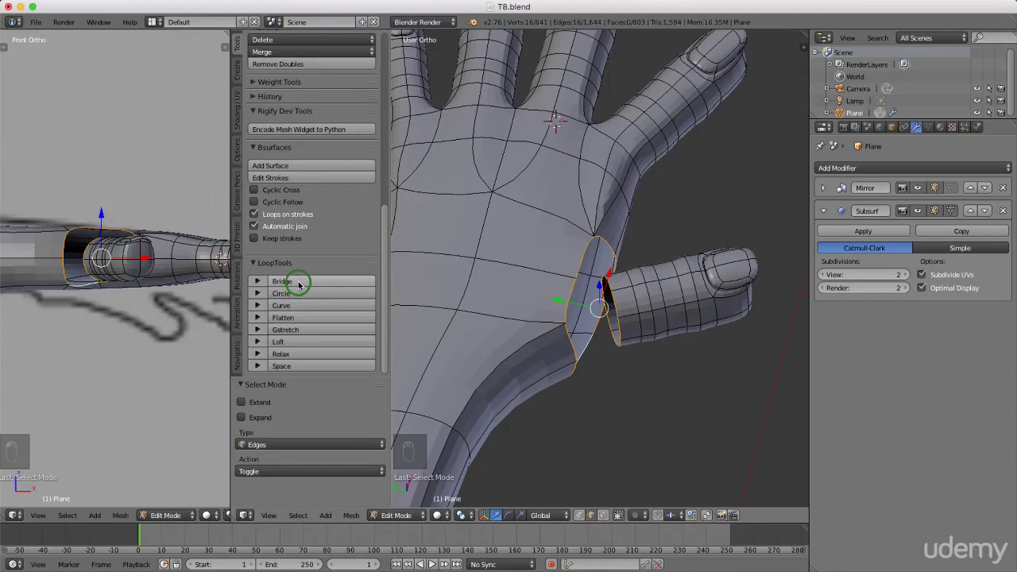
click(299, 282)
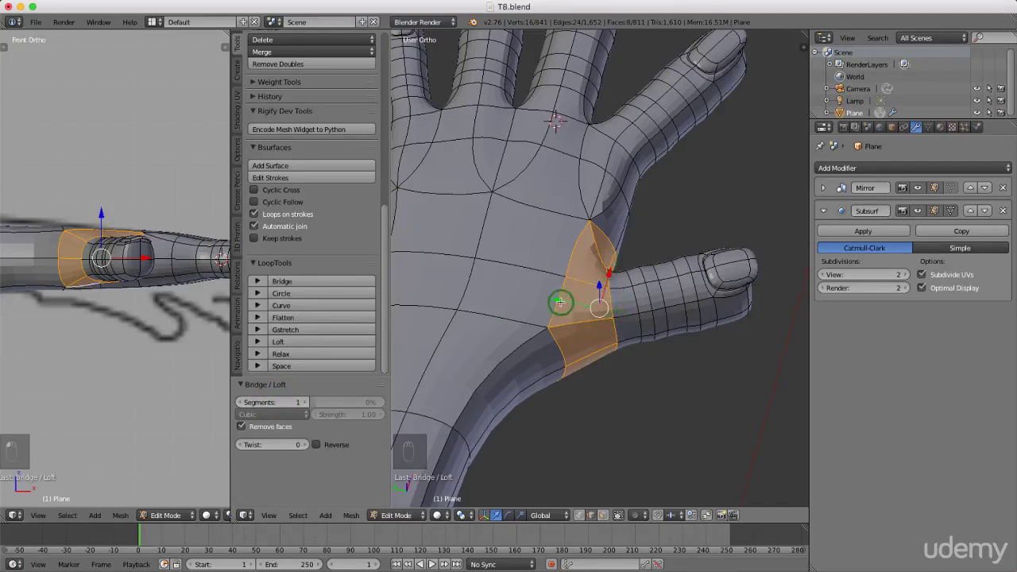
click(306, 404)
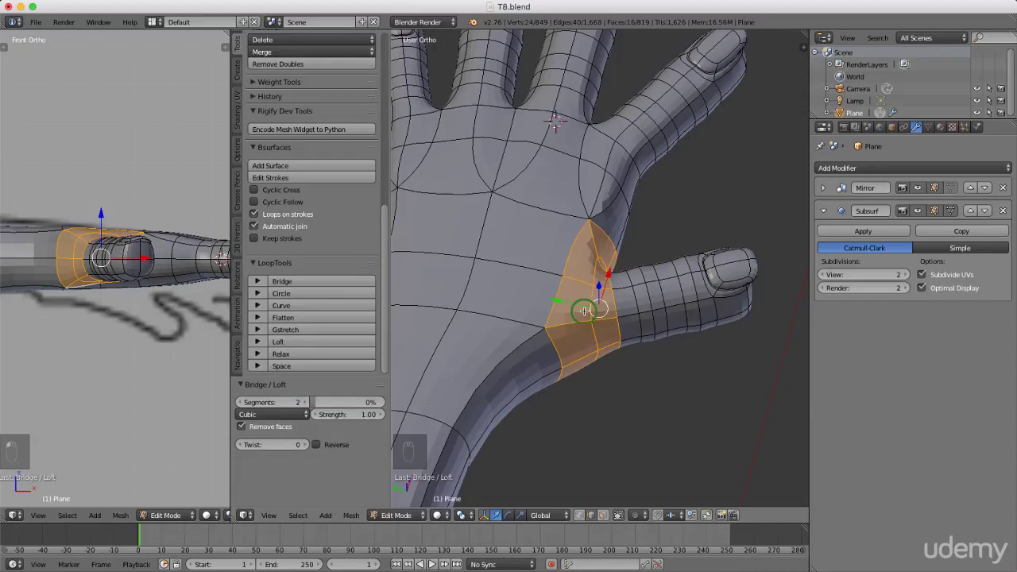
Step: Examine the bridged thumb and the fingers from the front, at an angle and from the top against the reference
scroll(585, 309, down, 2)
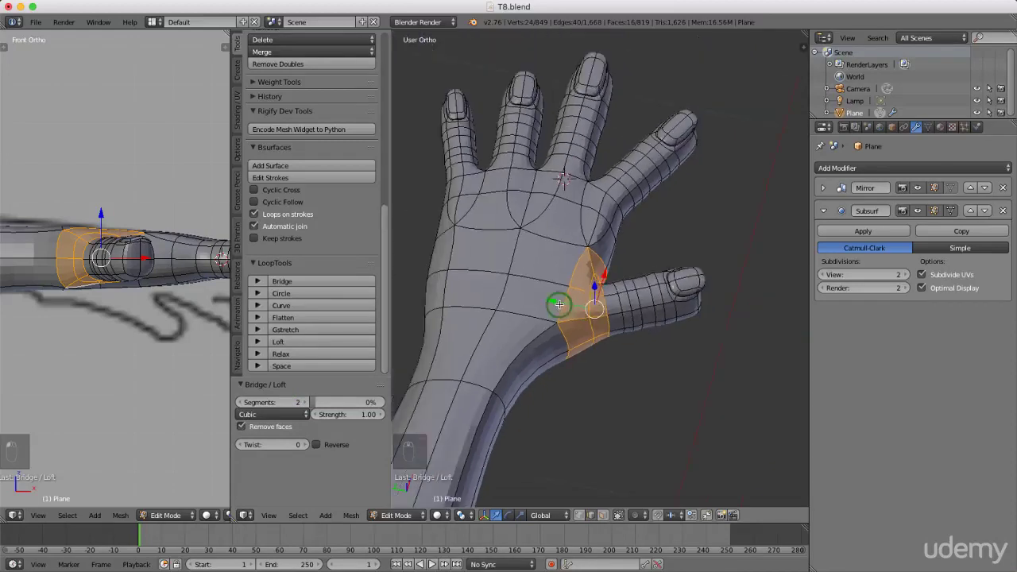
key(KP_1)
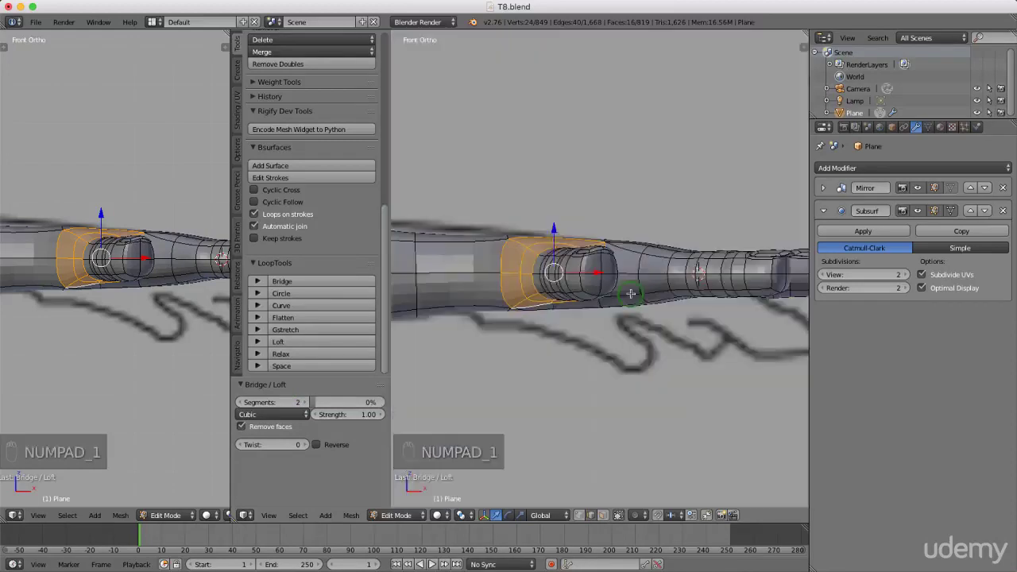
middle_drag(580, 265, 567, 341)
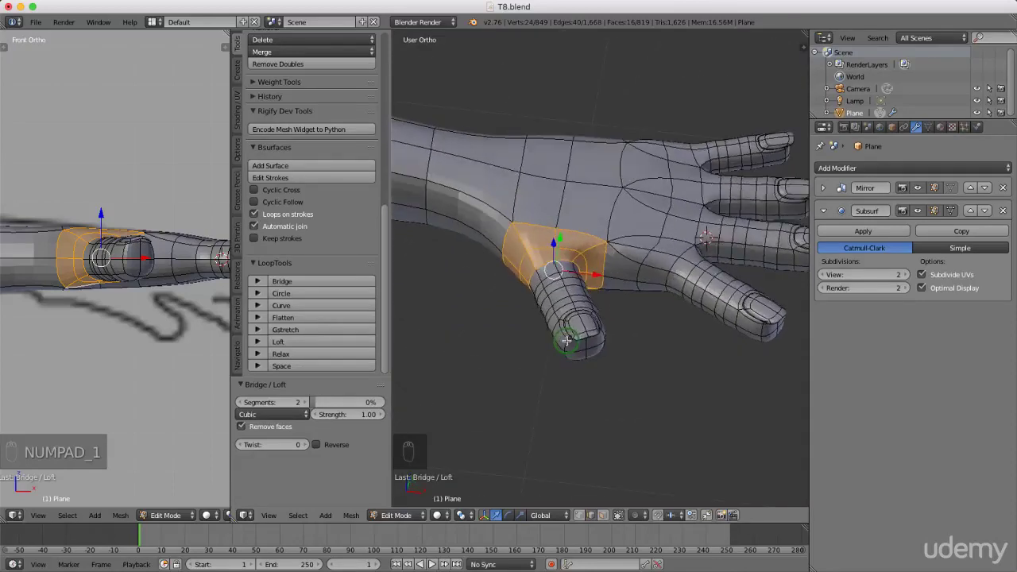
middle_drag(659, 289, 671, 230)
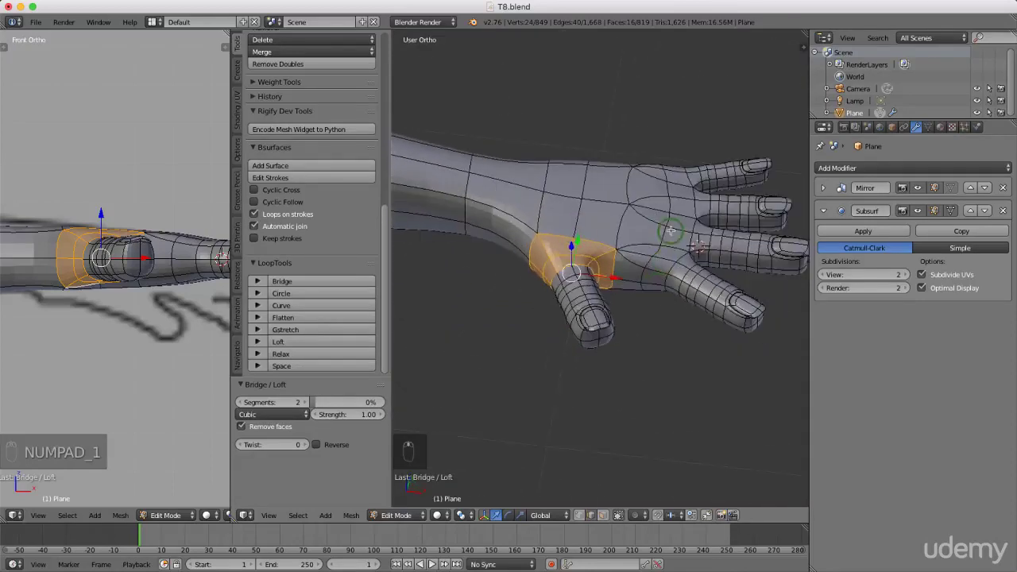
key(KP_7)
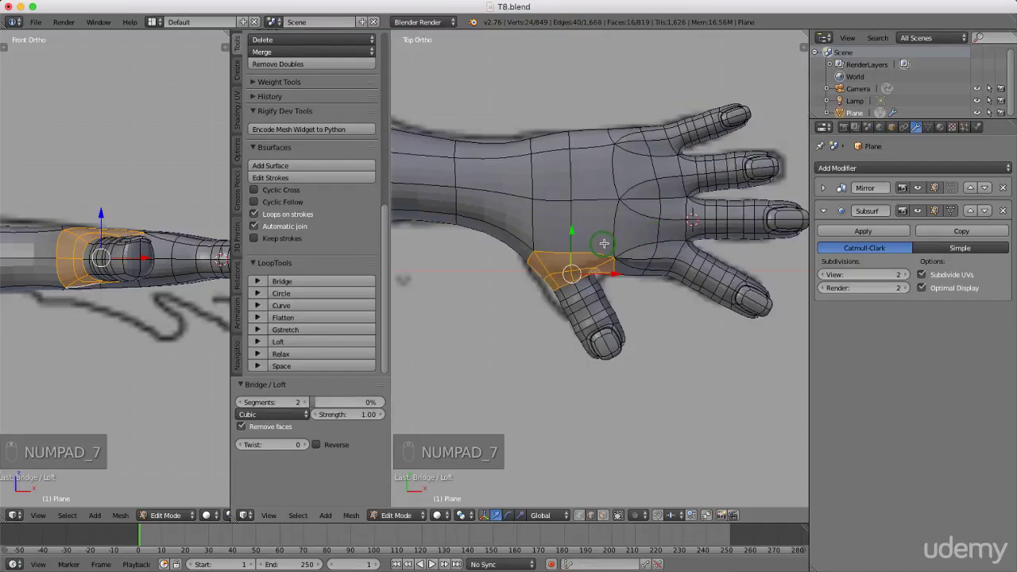
scroll(602, 244, down, 1)
scroll(758, 172, up, 3)
scroll(749, 176, up, 3)
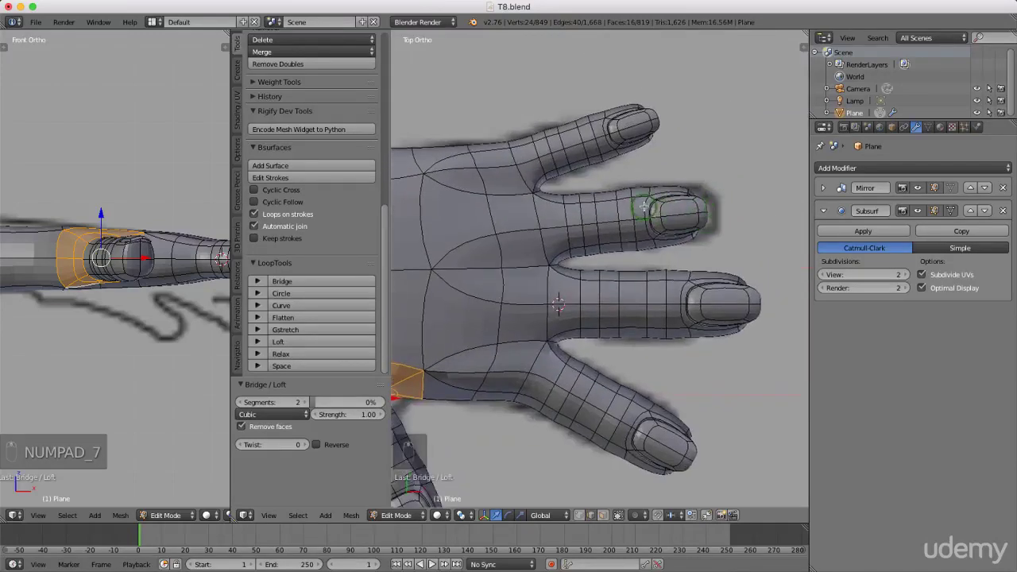
Step: In wireframe display and vertex select mode, move only the ring fingertip's vertices about 0.022 outward along X to match the reference, and return to solid display
key(z)
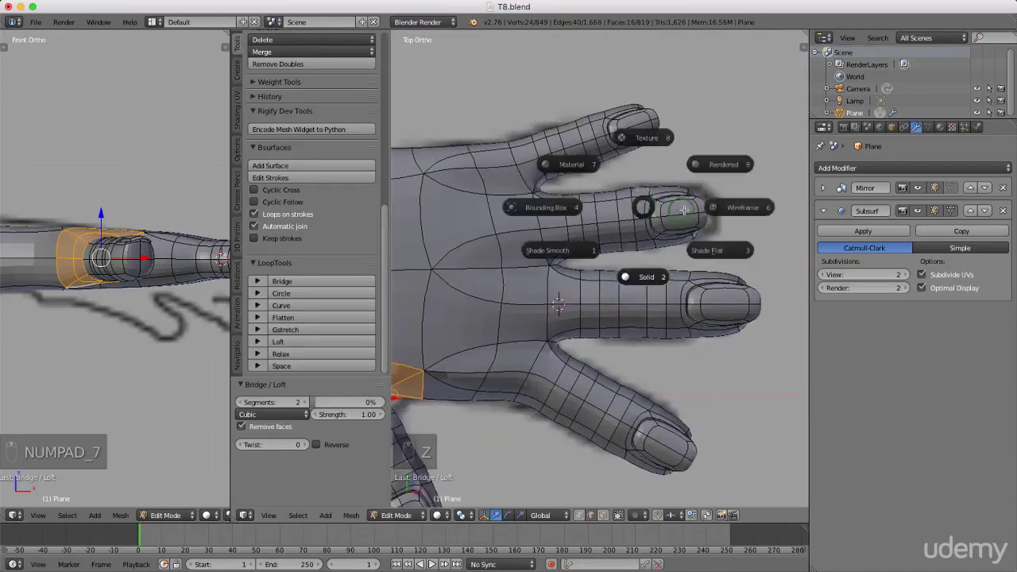
click(742, 209)
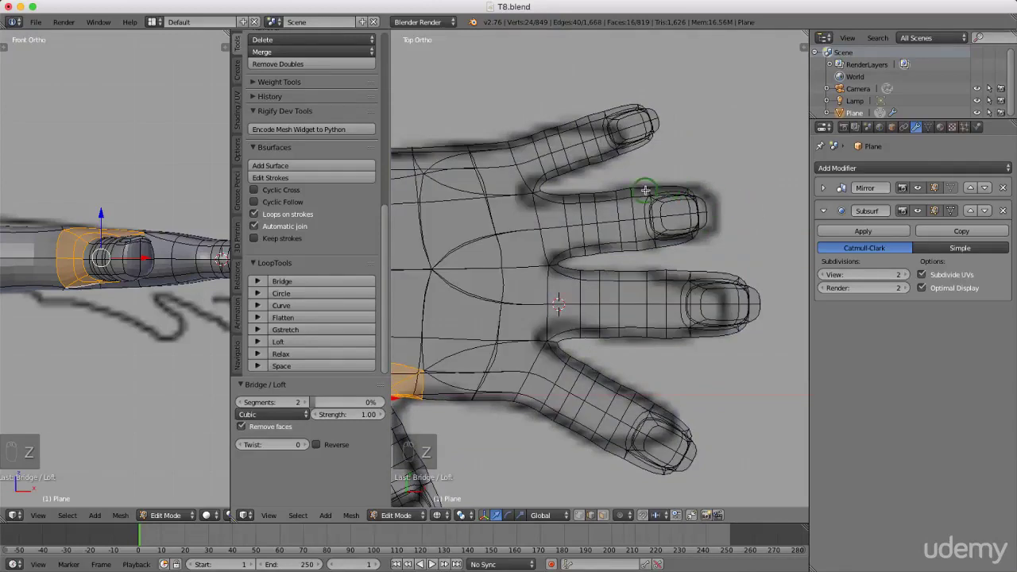
key(a)
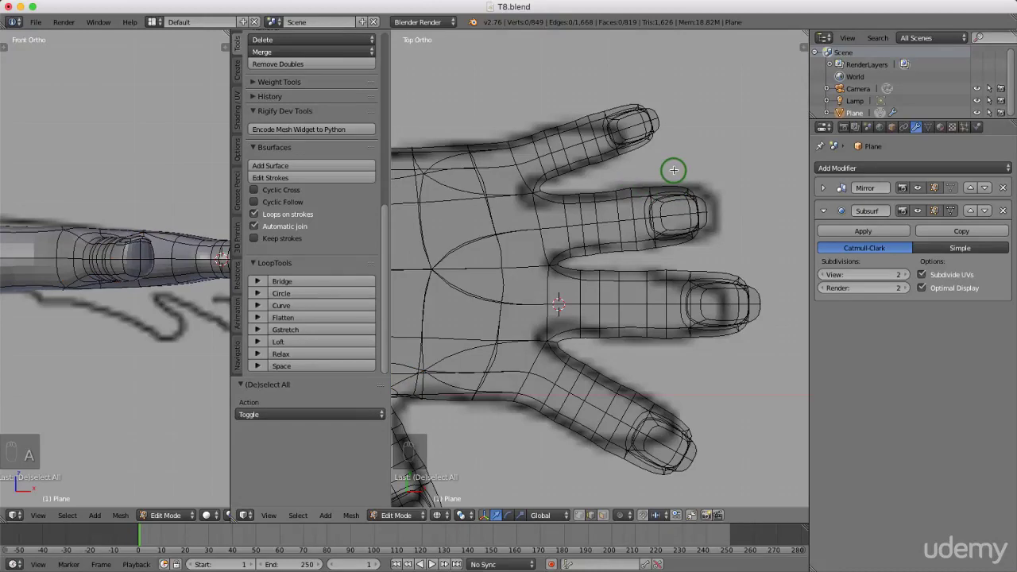
key(ctrl+Tab)
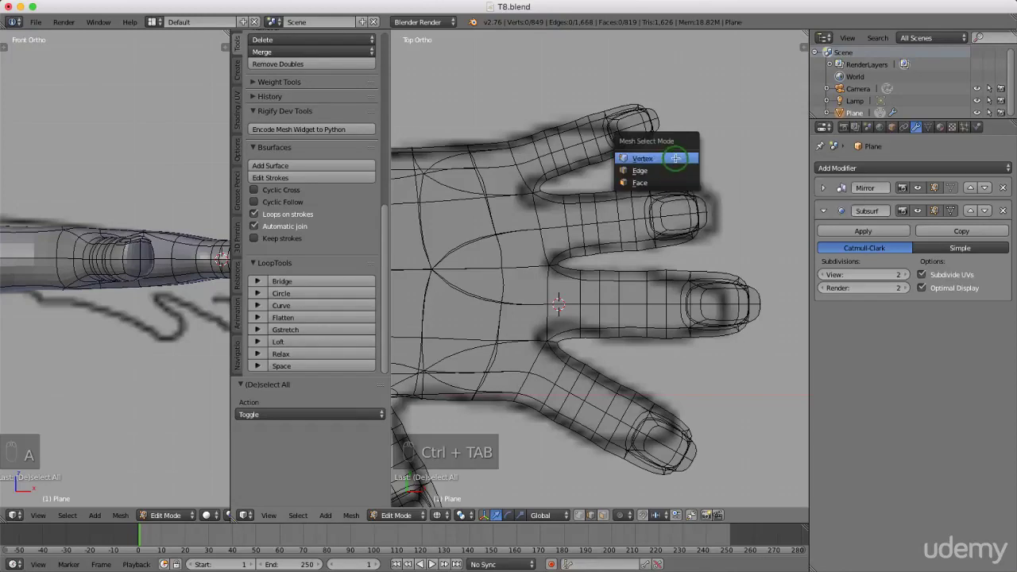
click(675, 158)
mouse_move(710, 166)
mouse_down()
mouse_move(653, 169)
mouse_move(640, 180)
mouse_move(646, 238)
mouse_move(659, 252)
mouse_move(712, 247)
mouse_move(728, 230)
mouse_move(723, 183)
mouse_move(667, 161)
mouse_up()
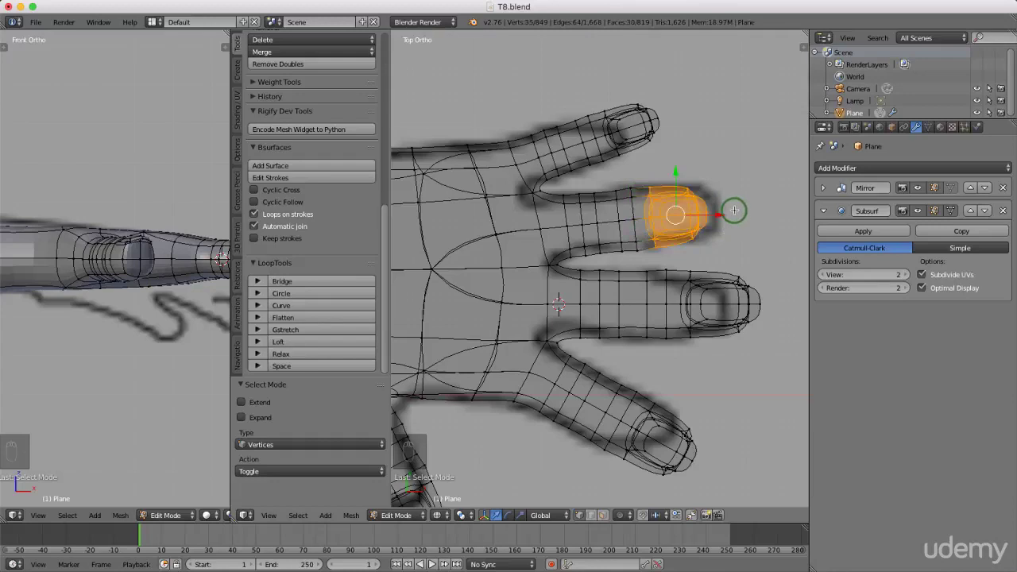
key(g)
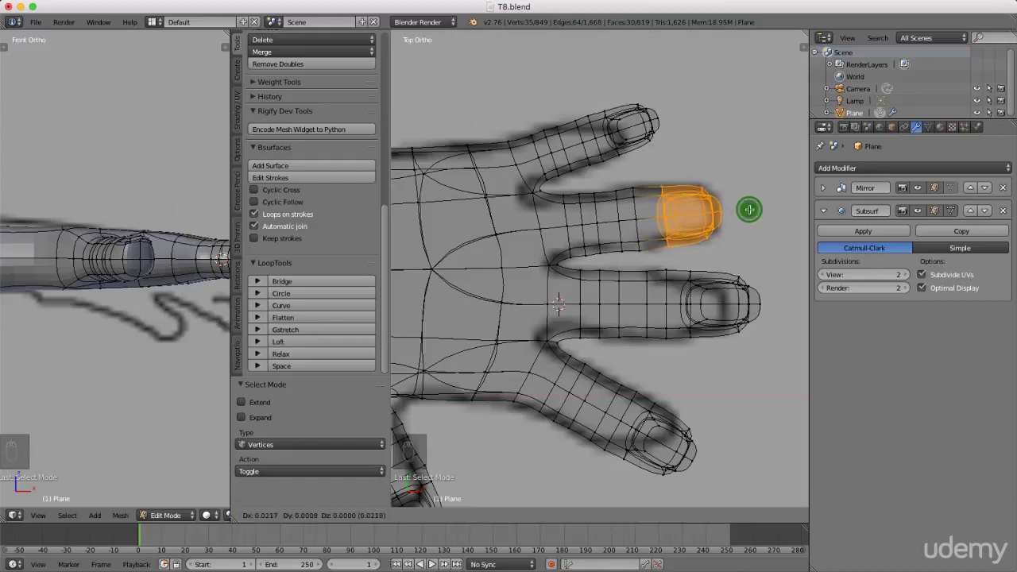
click(747, 211)
middle_drag(747, 200, 735, 208)
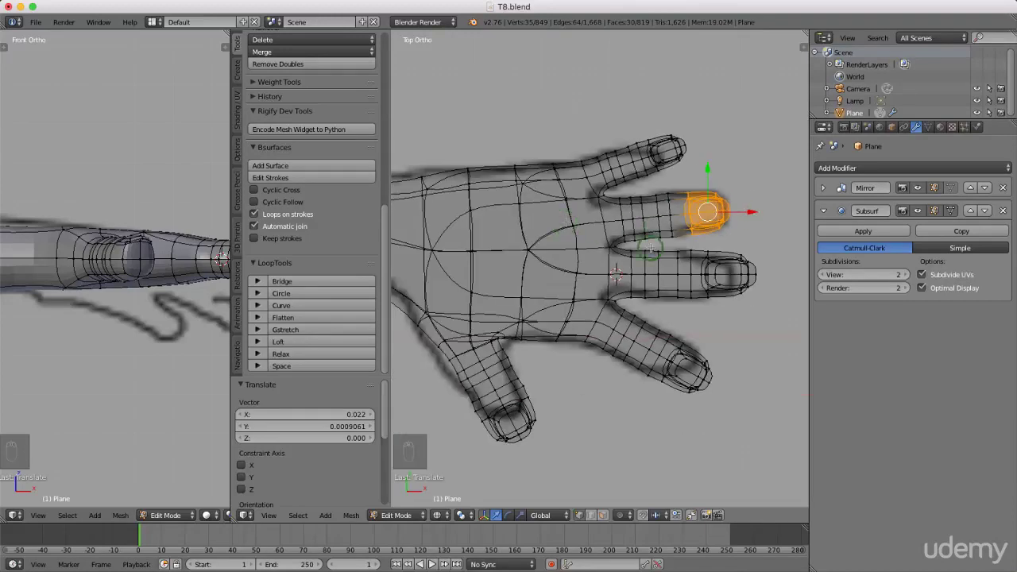
key(z)
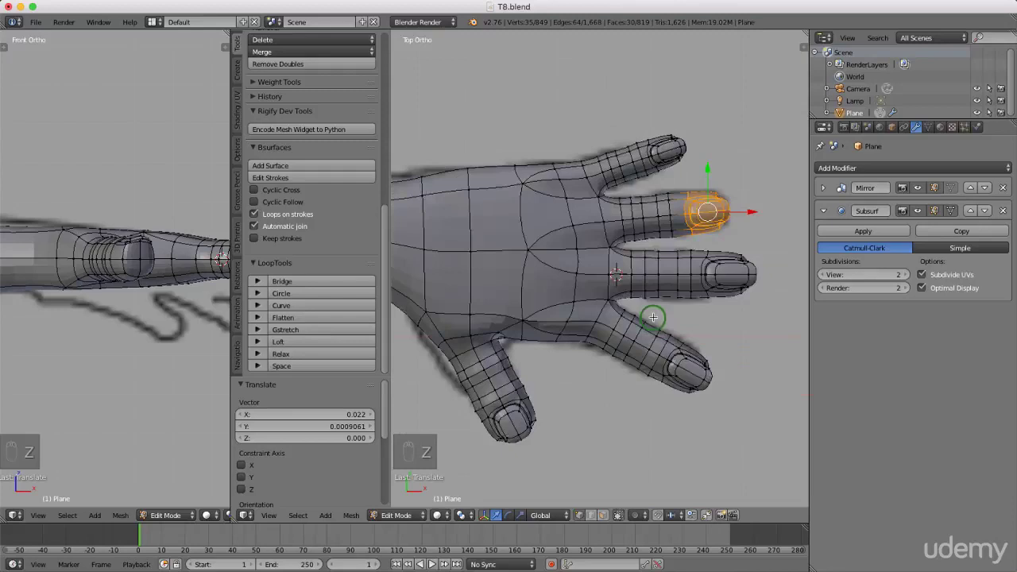
Step: Examine the arm and the whole character from the front with the attached hand
middle_drag(608, 371, 622, 270)
scroll(622, 270, down, 6)
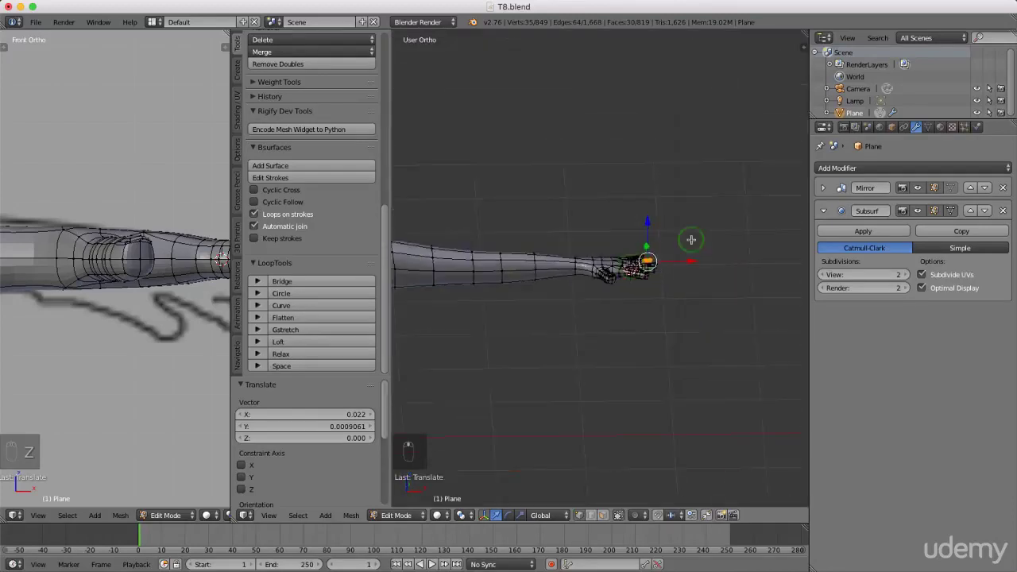
scroll(691, 240, down, 2)
shift+middle_drag(664, 263, 711, 252)
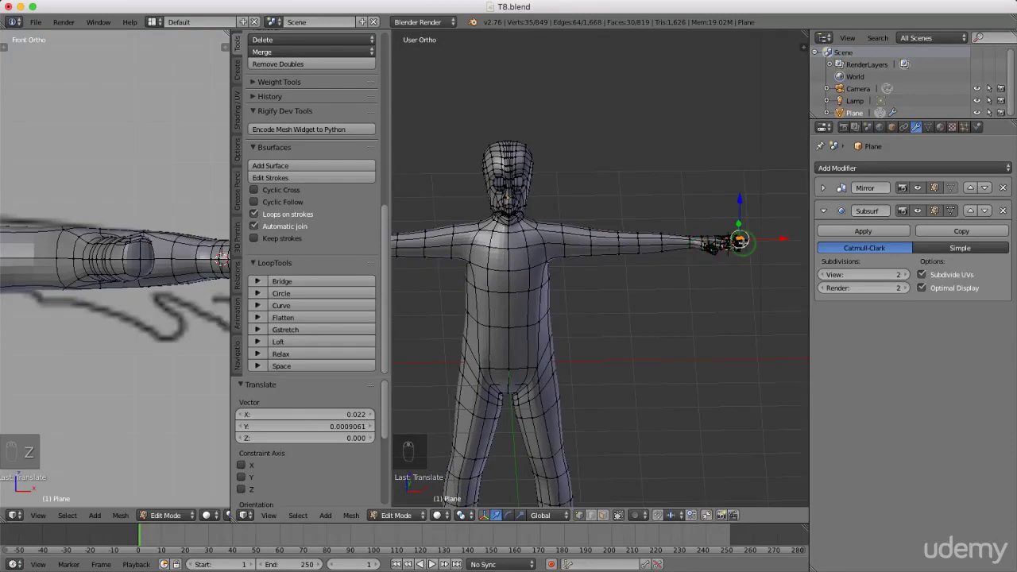
scroll(712, 245, up, 3)
scroll(719, 238, down, 1)
scroll(691, 246, down, 2)
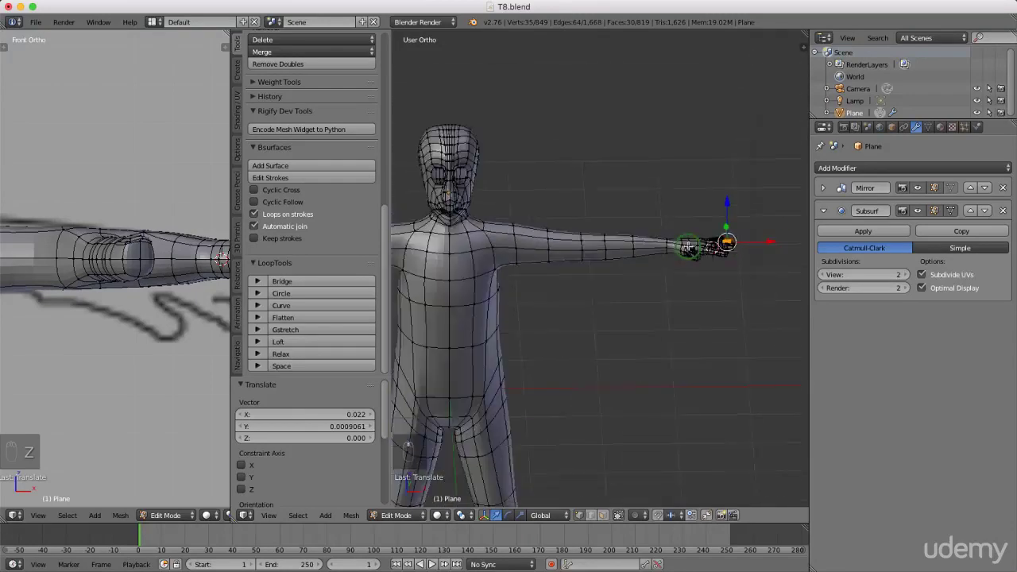
Step: Switch the character mesh to Object Mode and apply smooth shading to the whole body
key(Tab)
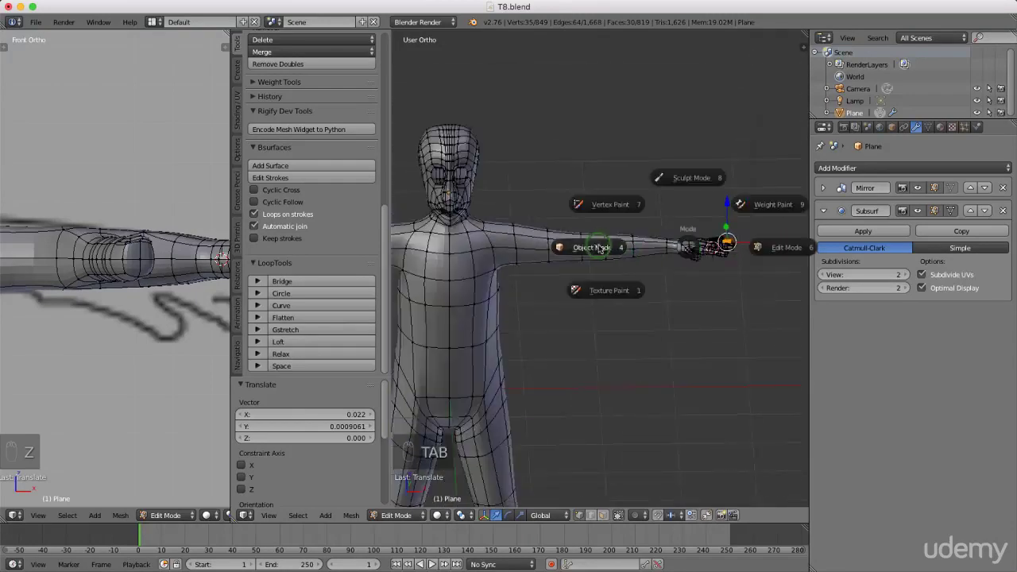
click(592, 245)
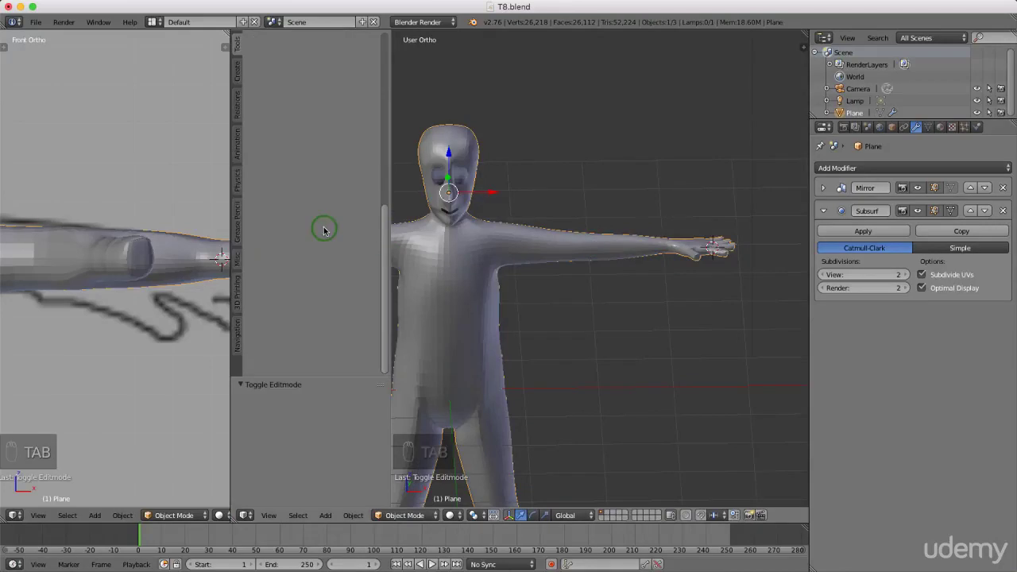
scroll(320, 232, up, 5)
scroll(320, 231, up, 5)
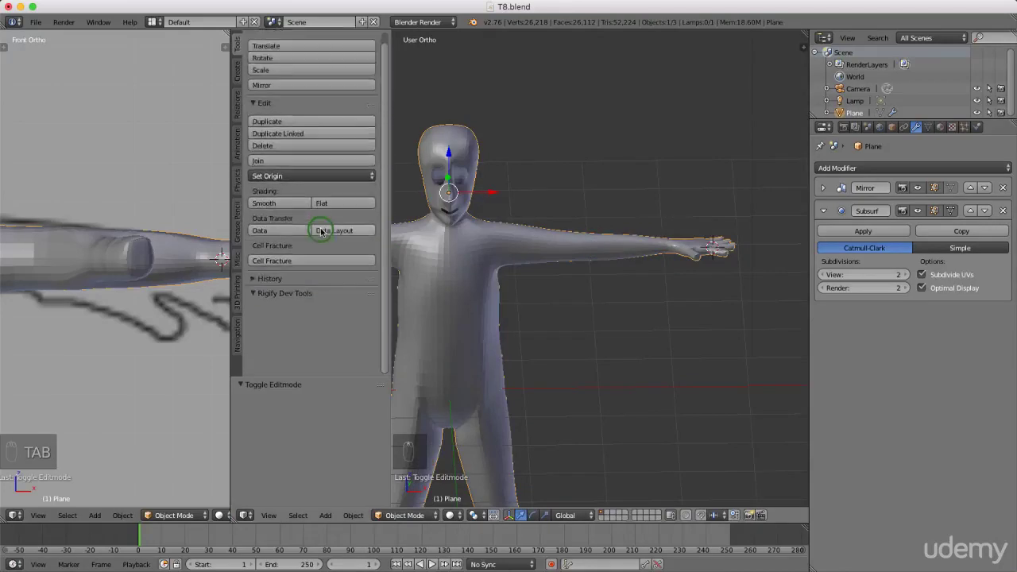
key(t)
key(t)
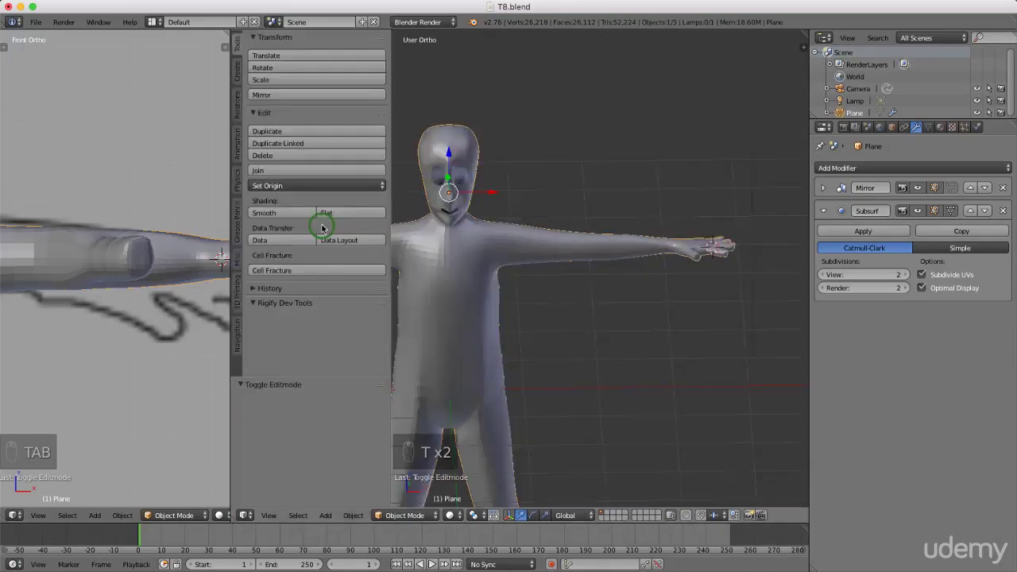
click(266, 214)
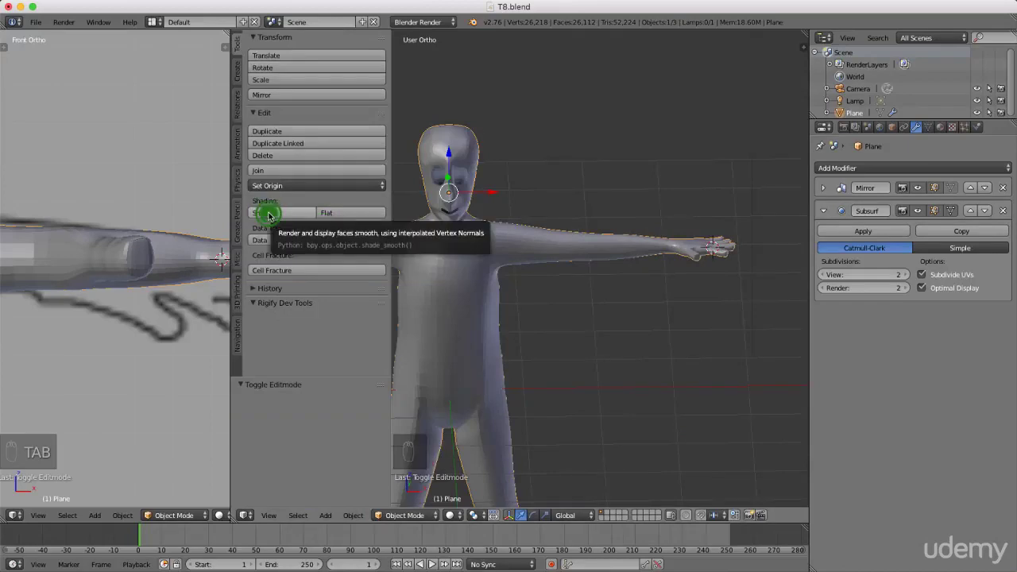
click(268, 214)
middle_drag(599, 280, 665, 277)
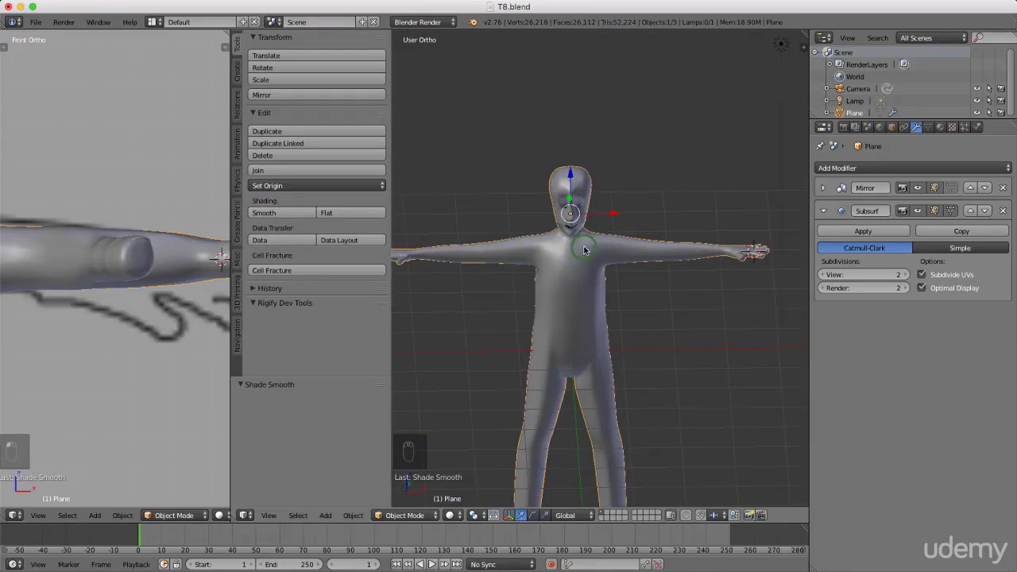
scroll(583, 250, up, 1)
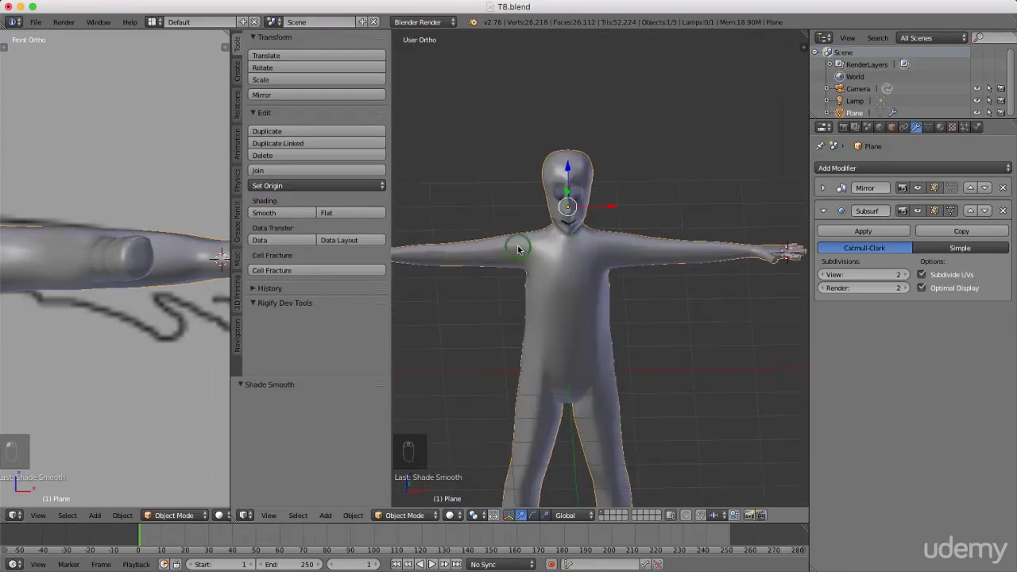
key(t)
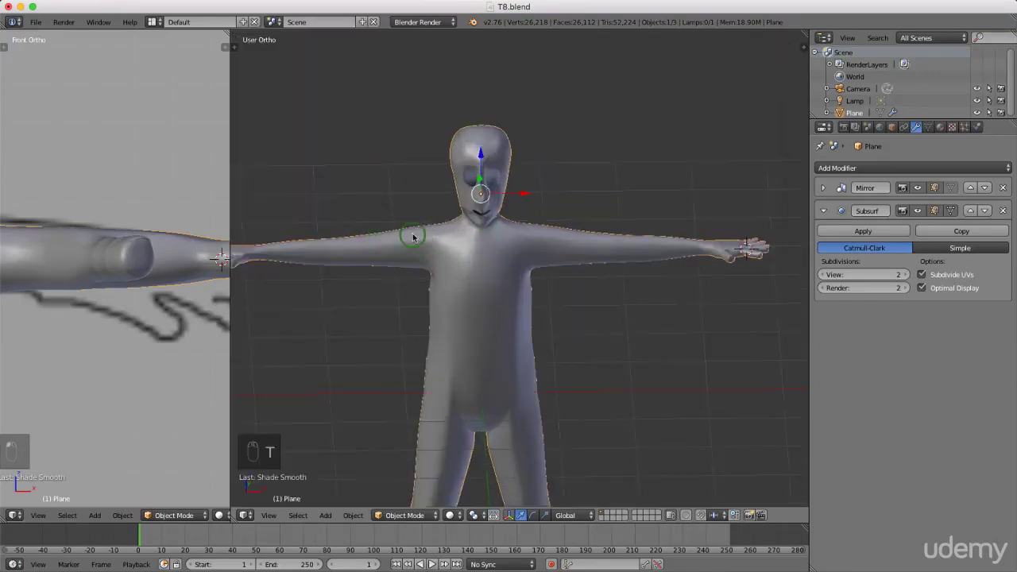
Step: Return the character to Edit Mode and examine the arm, hand and fingers up close with smooth shading
key(Tab)
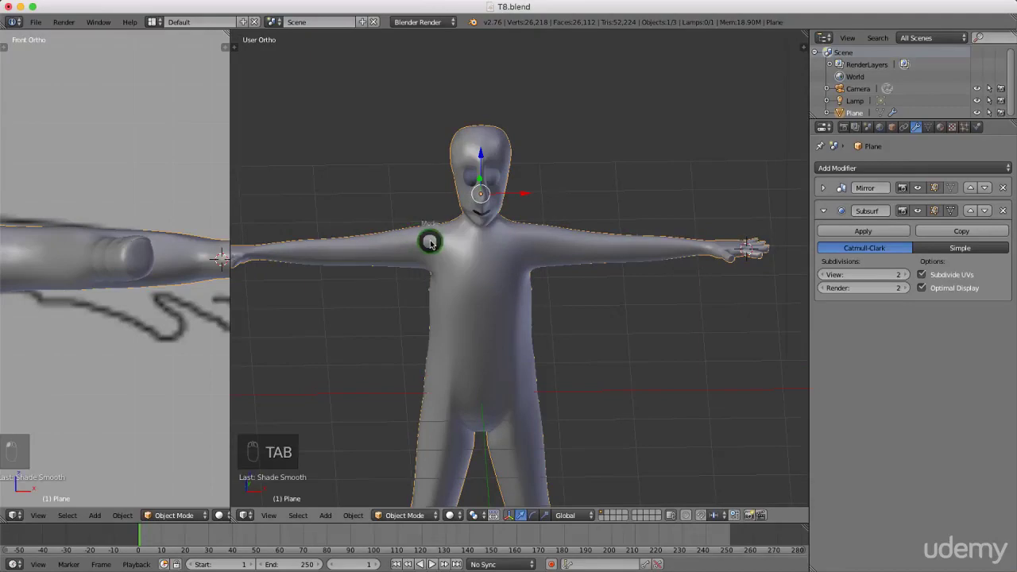
click(529, 242)
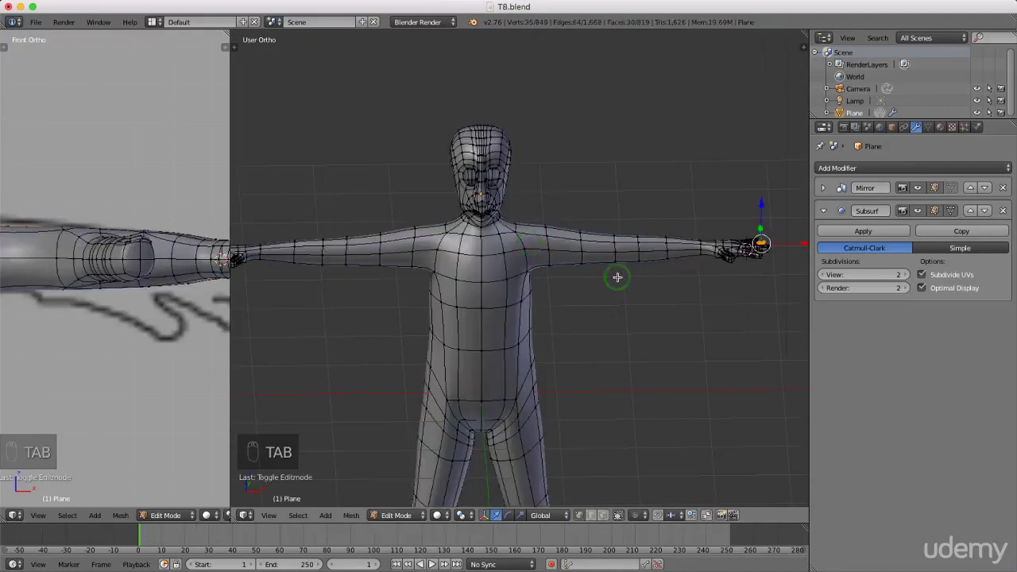
middle_drag(609, 281, 621, 366)
scroll(627, 311, up, 3)
scroll(621, 367, up, 5)
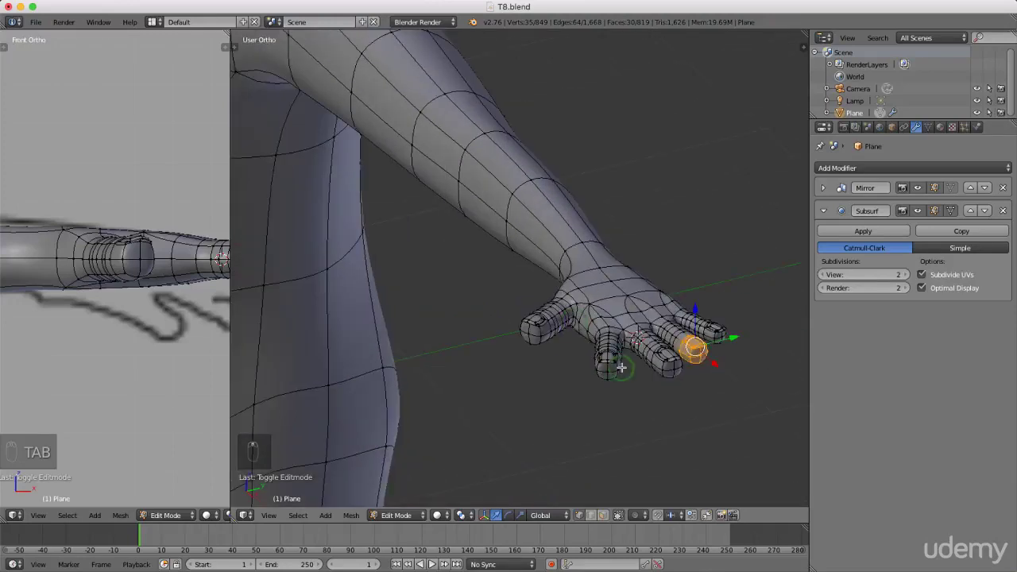
scroll(595, 359, down, 5)
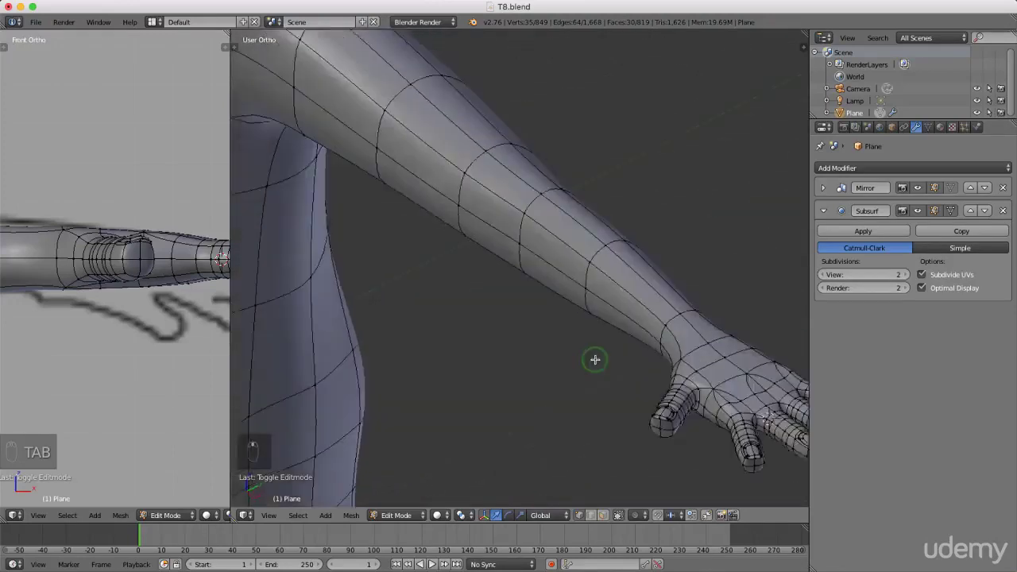
scroll(601, 357, up, 2)
middle_drag(601, 357, 572, 350)
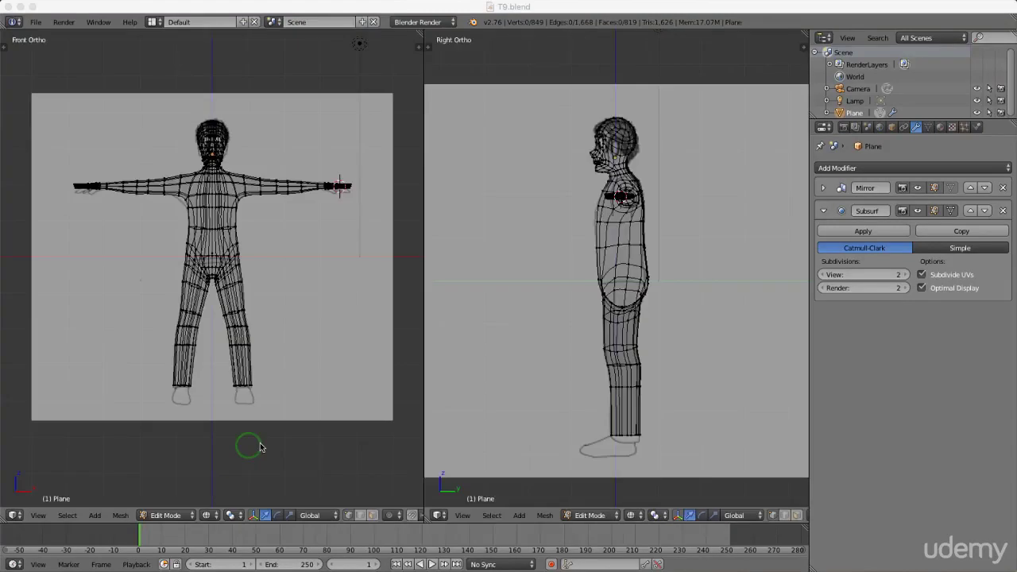
Step: Place the 3D cursor on the reference foot in the side view and add a mesh cube there in Object Mode
click(537, 411)
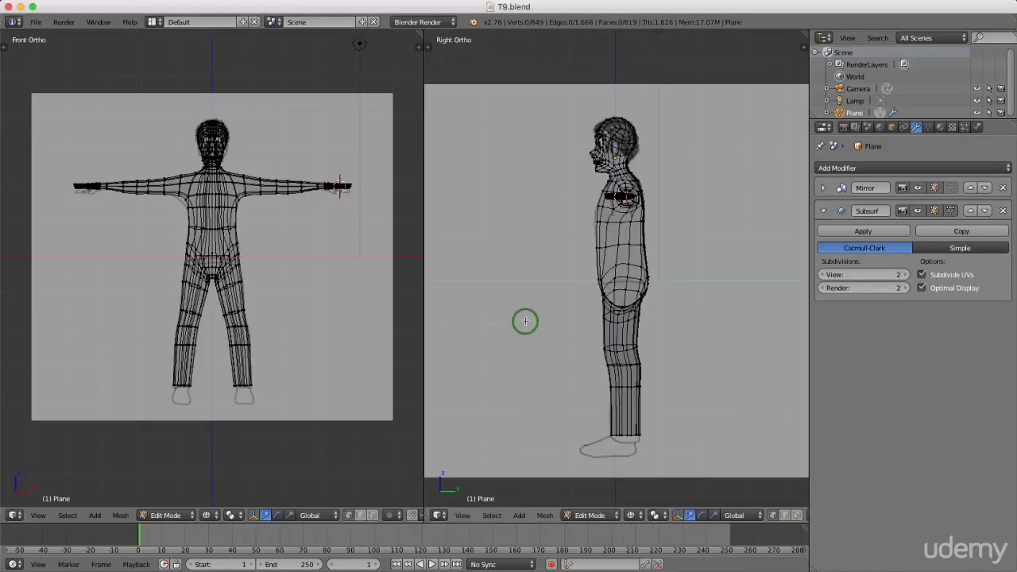
scroll(527, 318, down, 2)
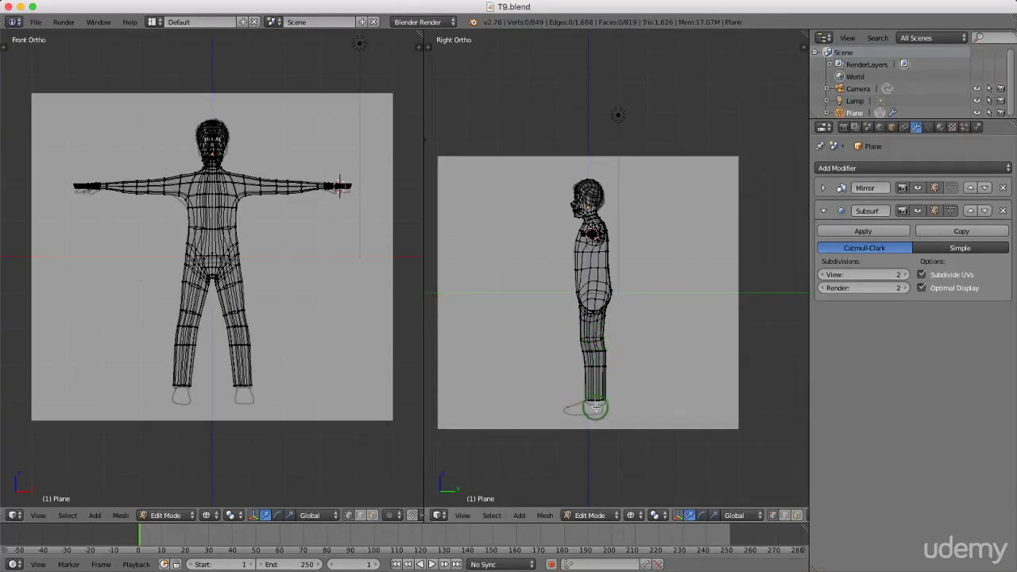
scroll(596, 409, up, 1)
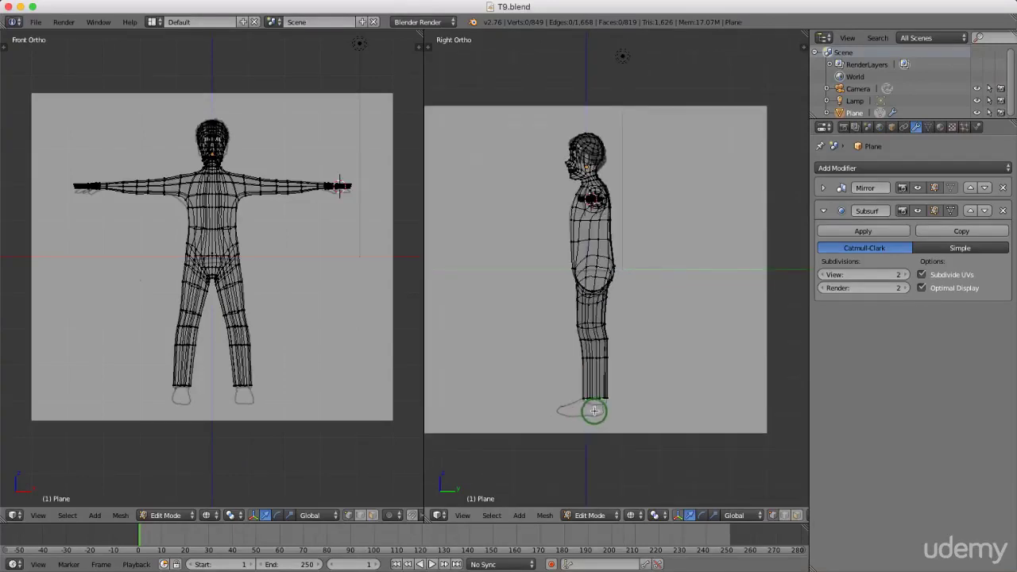
click(592, 411)
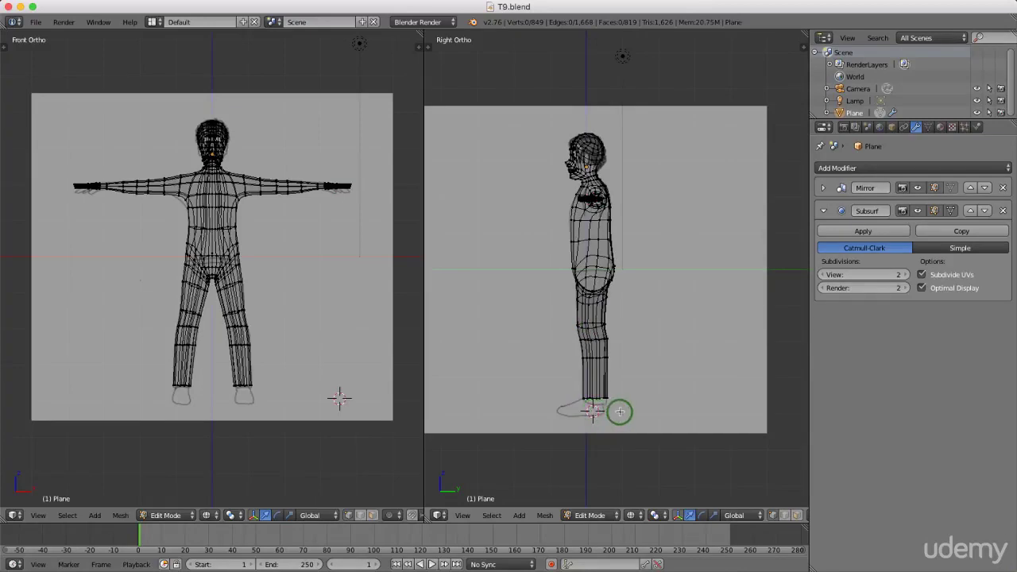
key(Tab)
click(504, 421)
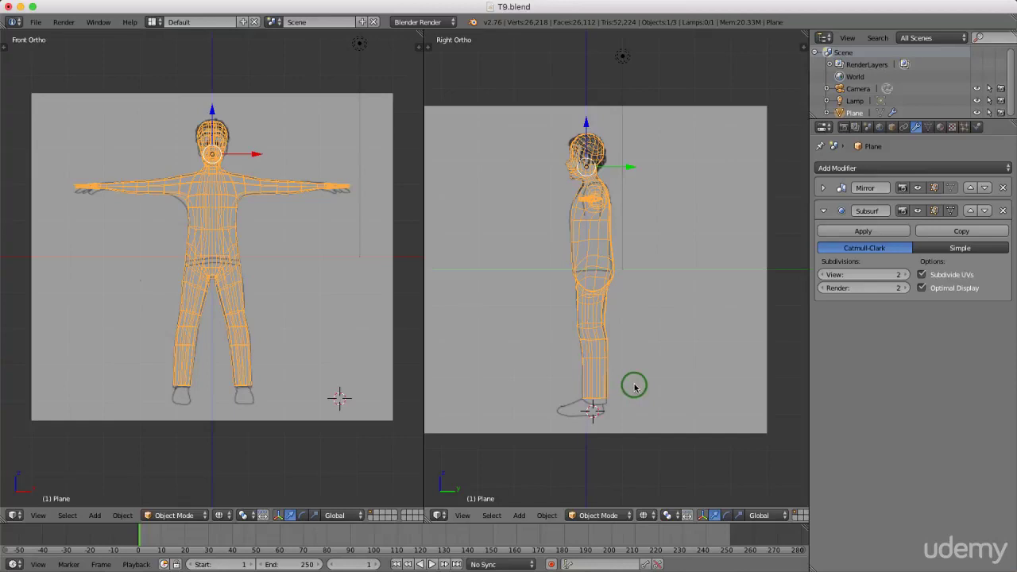
key(shift+a)
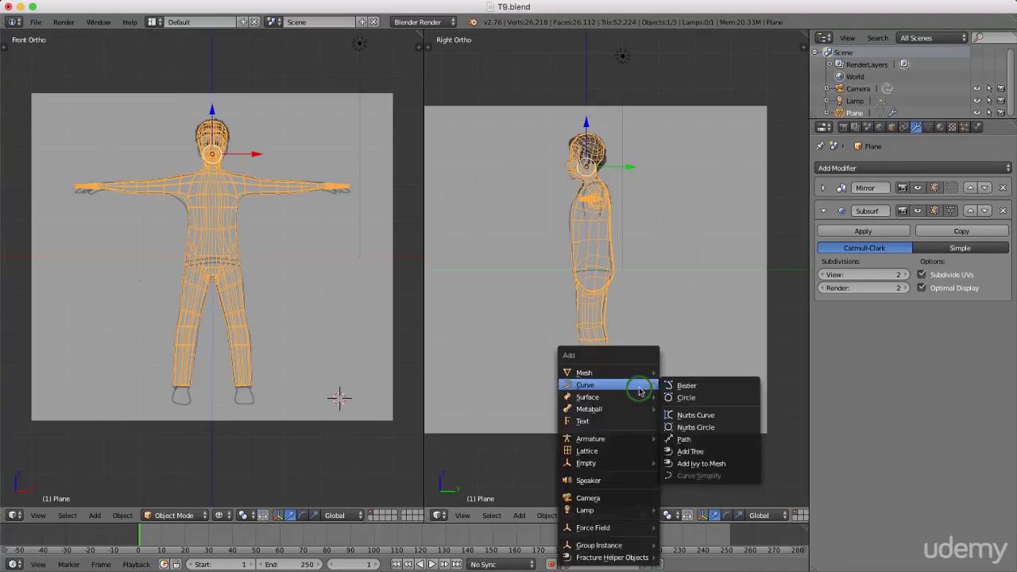
mouse_move(641, 377)
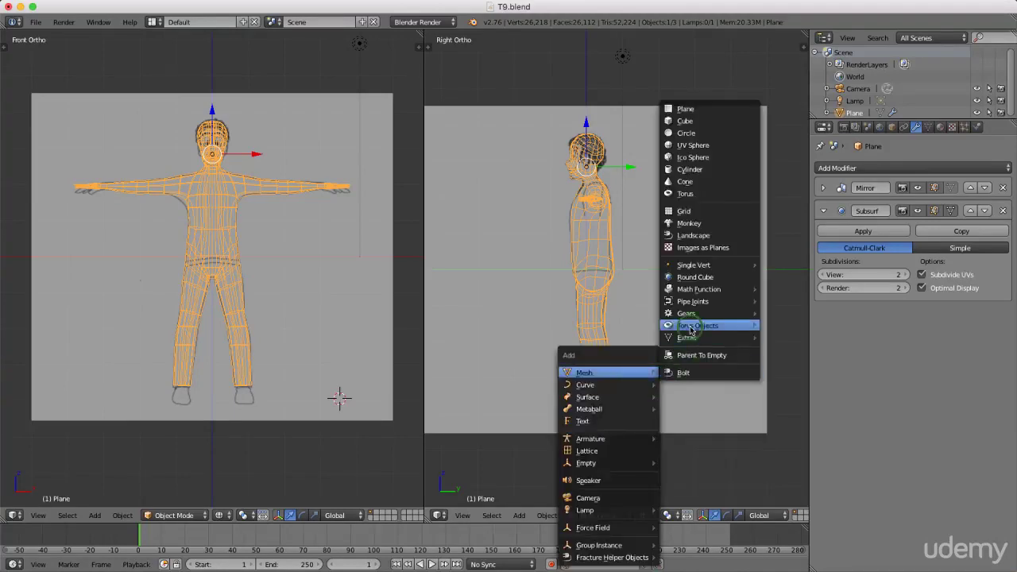
click(706, 121)
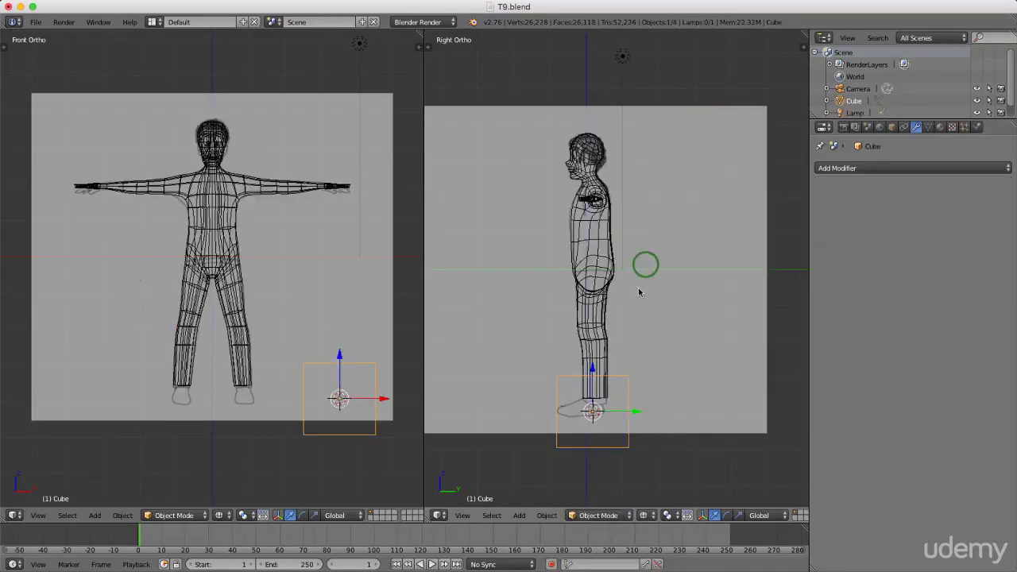
Step: Centre the cube on the reference foot along X and Y and scale it down uniformly to roughly the foot's length
drag(382, 399, 291, 396)
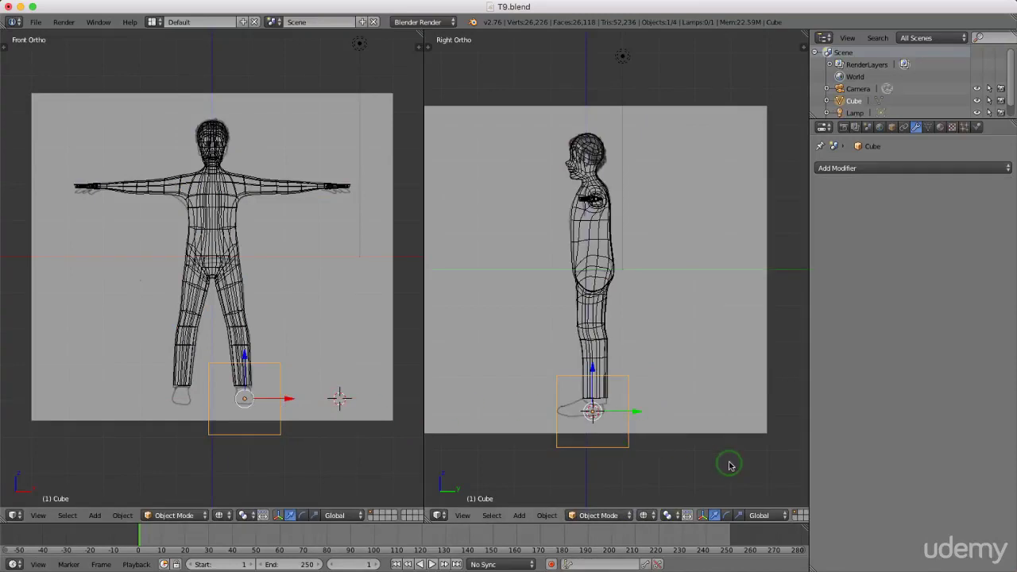
key(s)
click(666, 446)
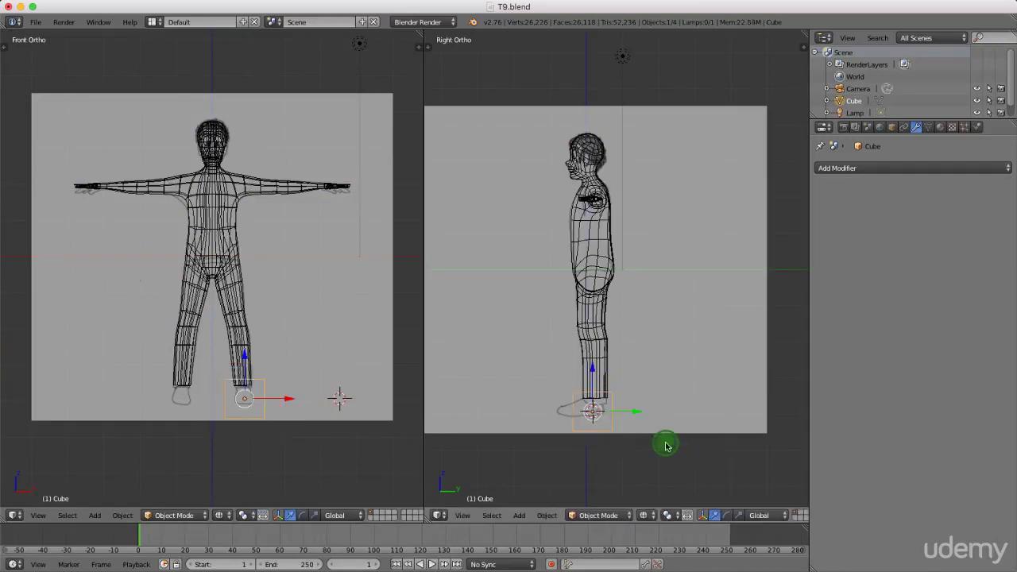
scroll(598, 418, up, 4)
drag(621, 411, 599, 410)
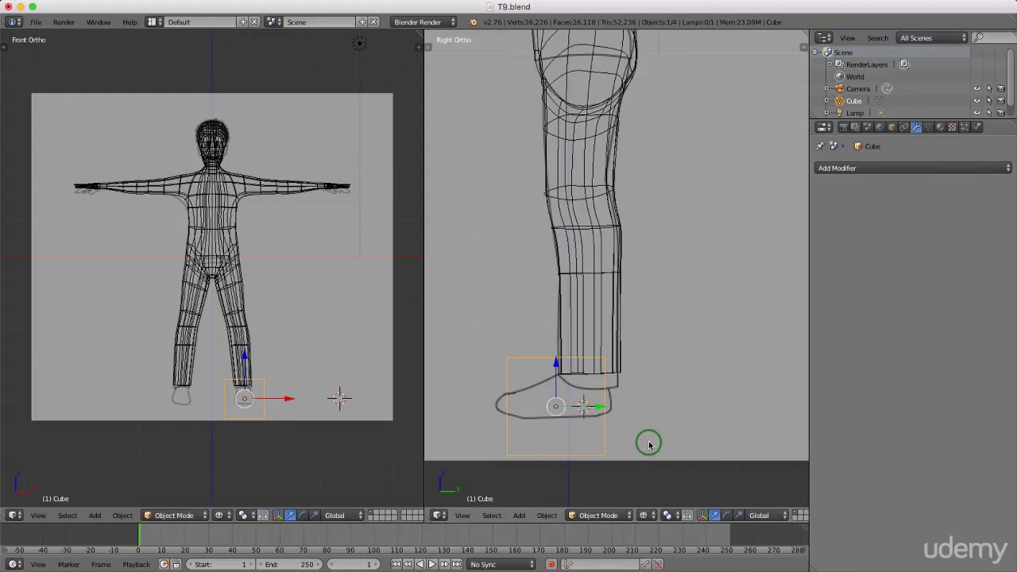
Step: Flatten the cube along Z into a thin slab and stretch it along Y to the length of the foot outline
key(s)
key(z)
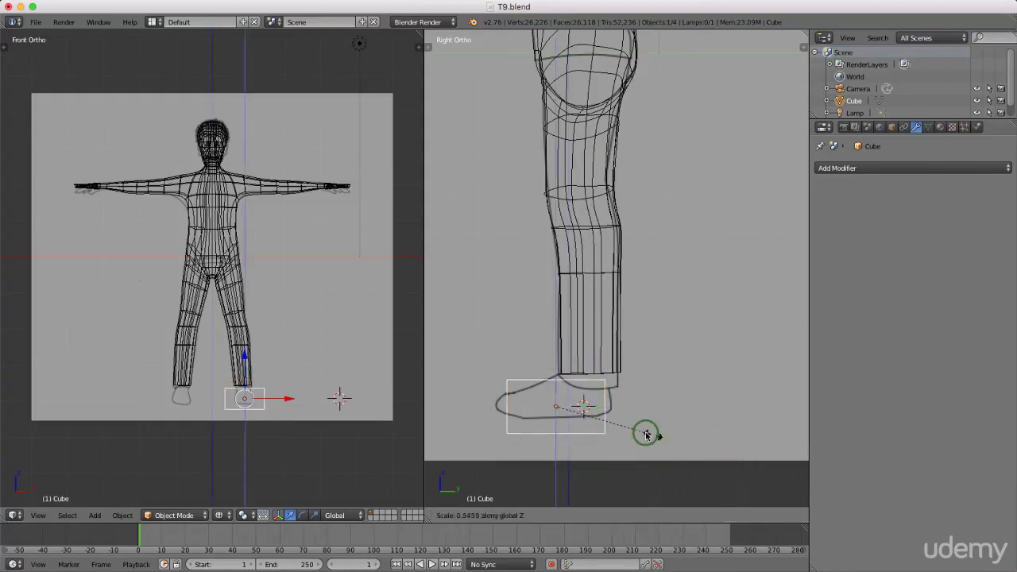
click(567, 412)
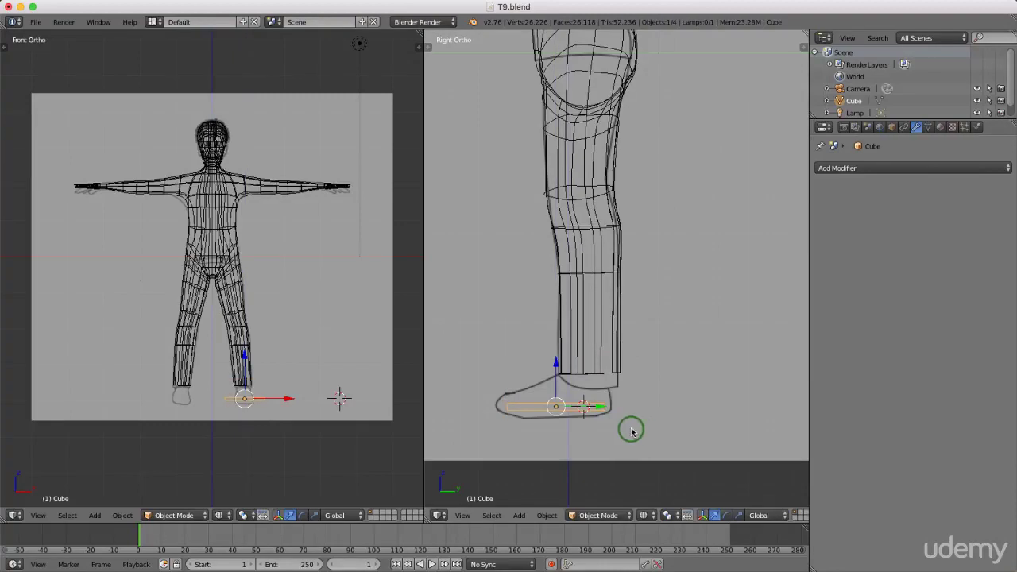
key(s)
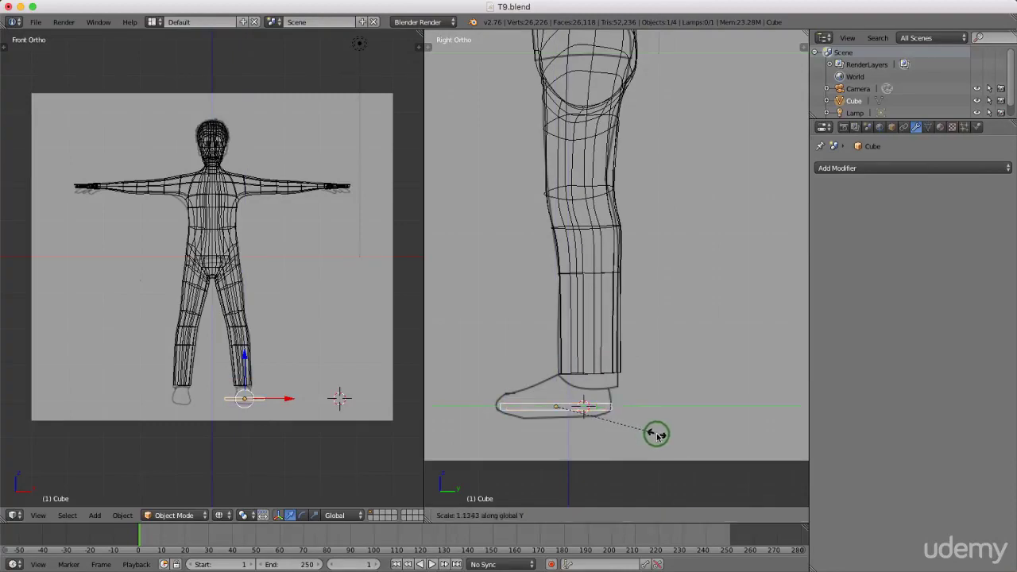
click(650, 427)
Step: Lower the slab about 0.094 along Z onto the sole and scale it about 0.5 along X to the foot's width
key(g)
key(z)
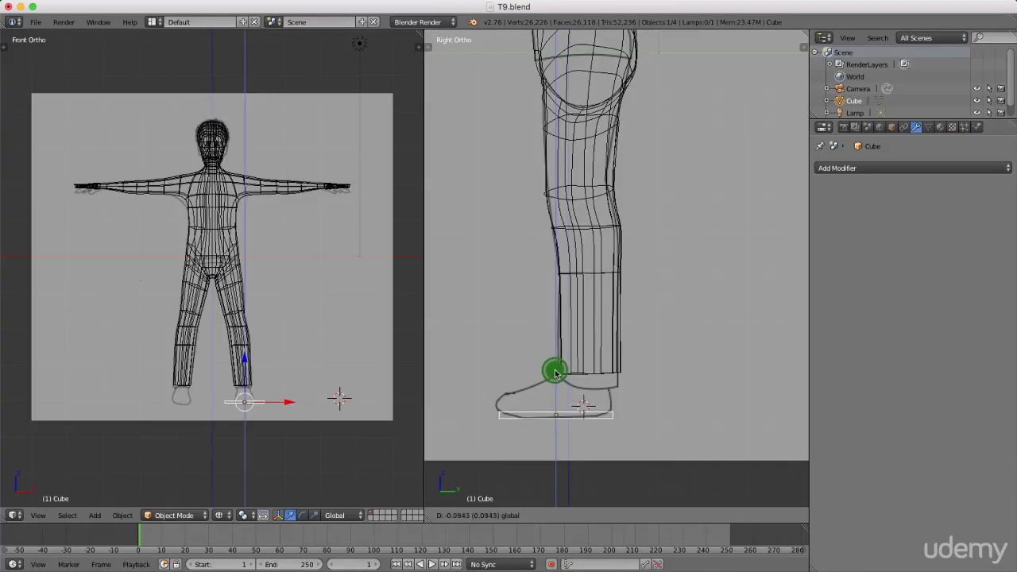
click(555, 373)
scroll(272, 408, up, 5)
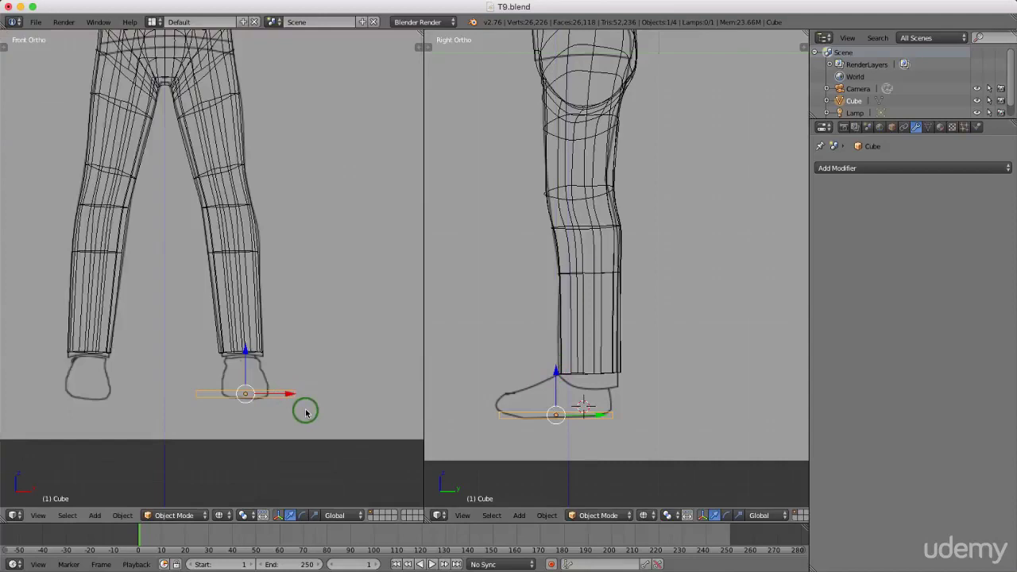
key(s)
key(x)
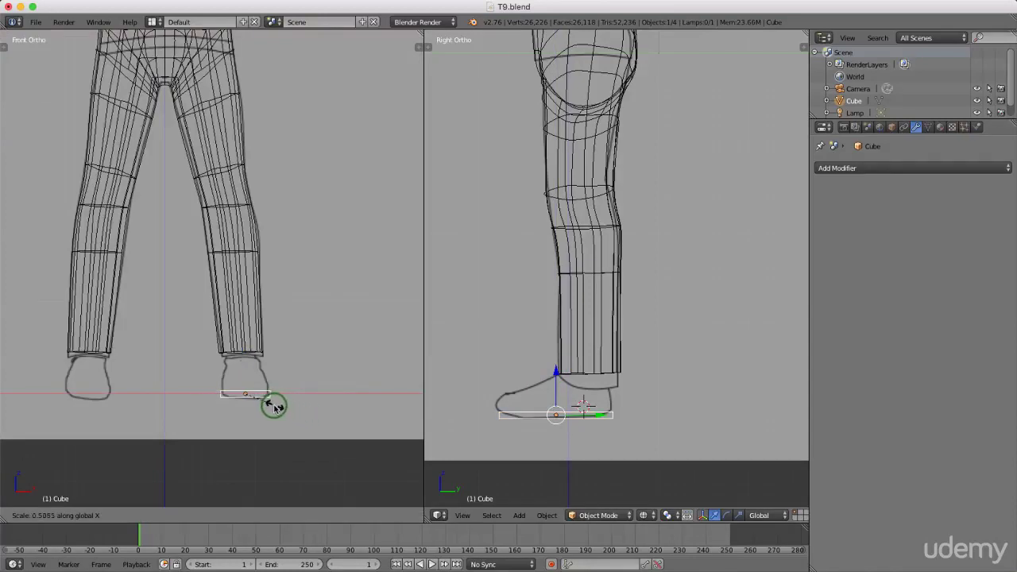
click(272, 406)
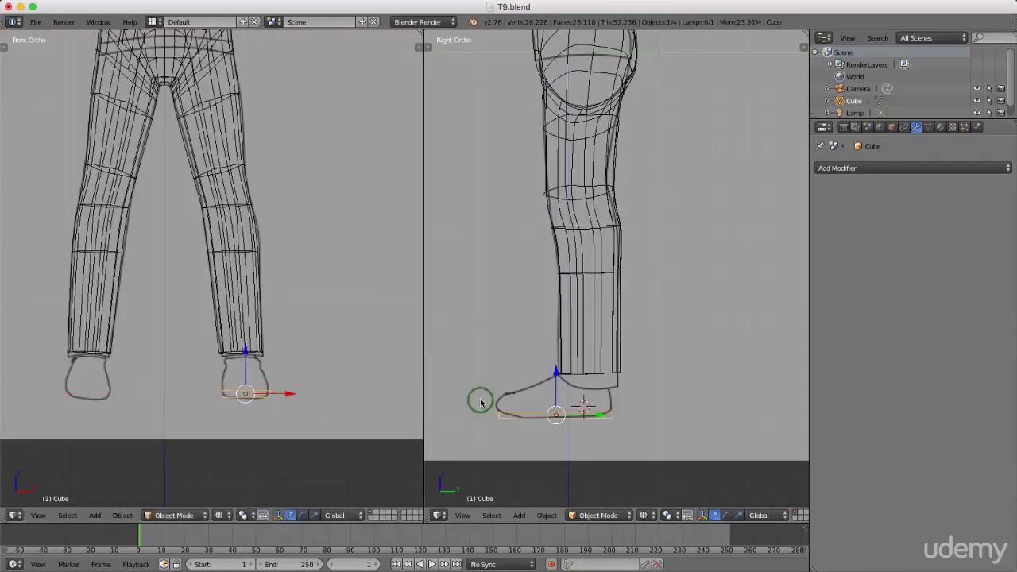
Step: Enter Edit Mode on the sole slab, view it at an angle, and isolate it in local view
key(Tab)
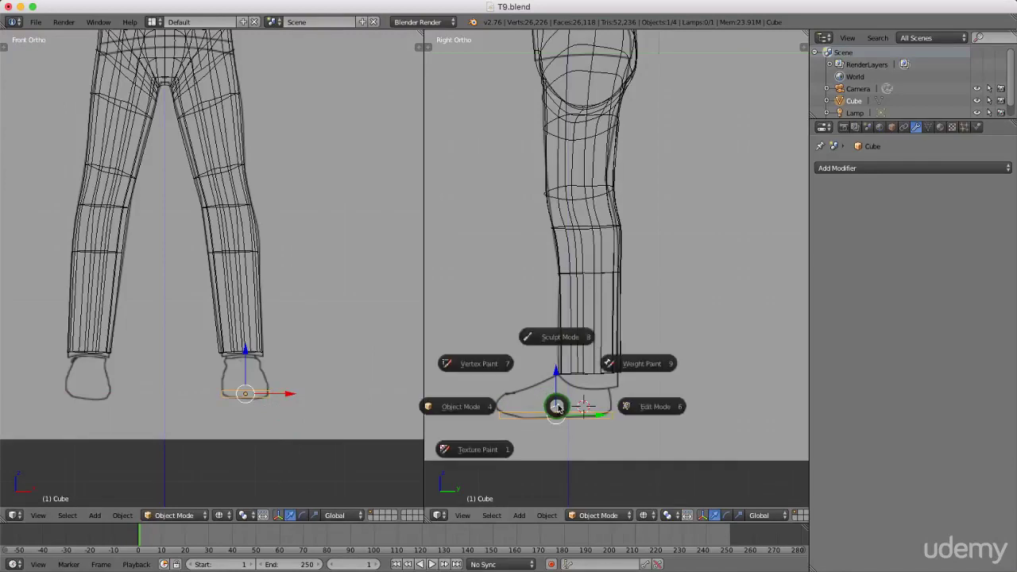
click(659, 408)
middle_drag(584, 408, 675, 453)
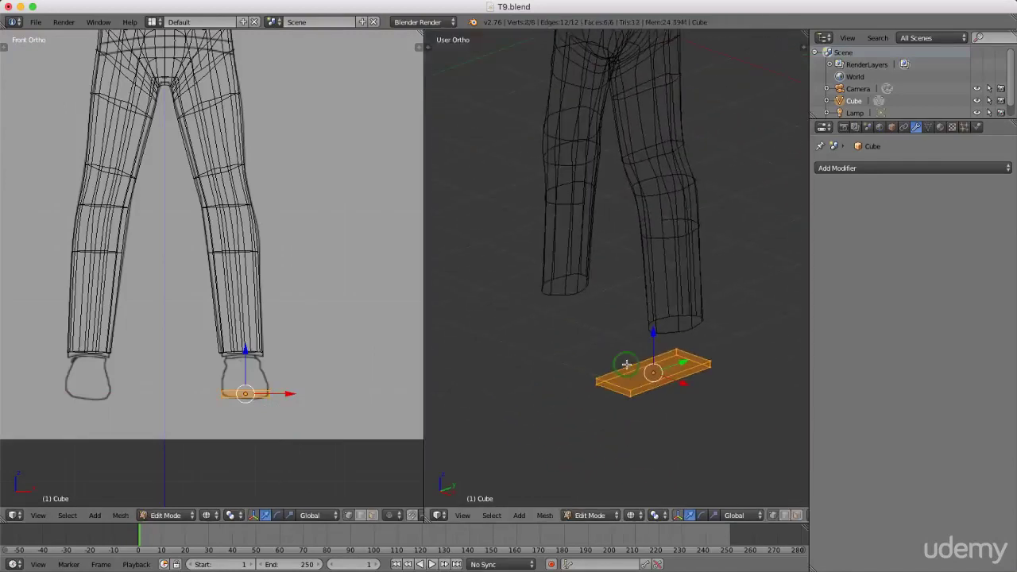
scroll(653, 394, up, 2)
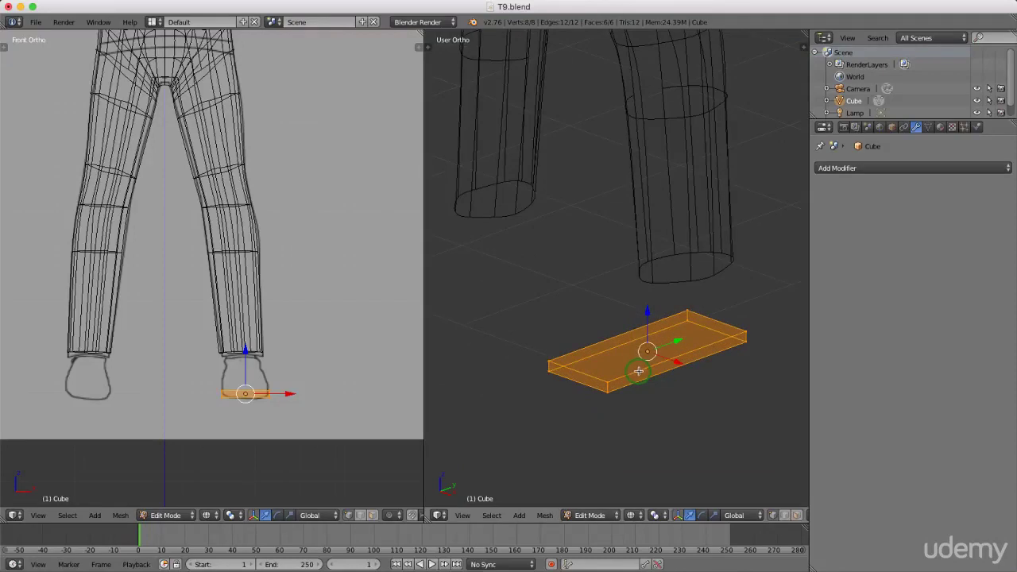
key(KP_Divide)
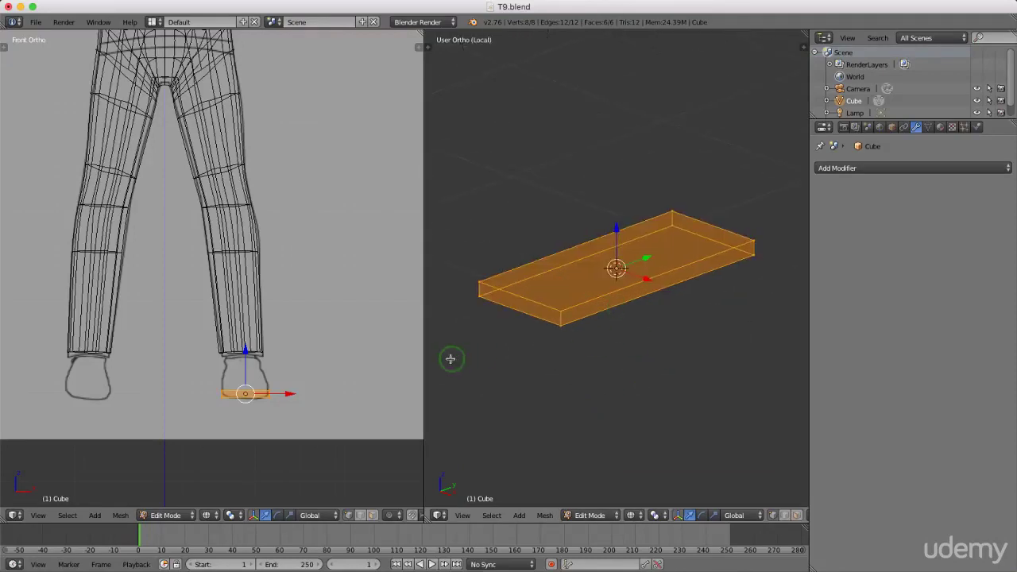
Step: Widen the angled viewport and cut two crosswise edge loops into the slab, about a third in from the toe and heel ends
drag(425, 370, 368, 370)
middle_drag(673, 263, 647, 286)
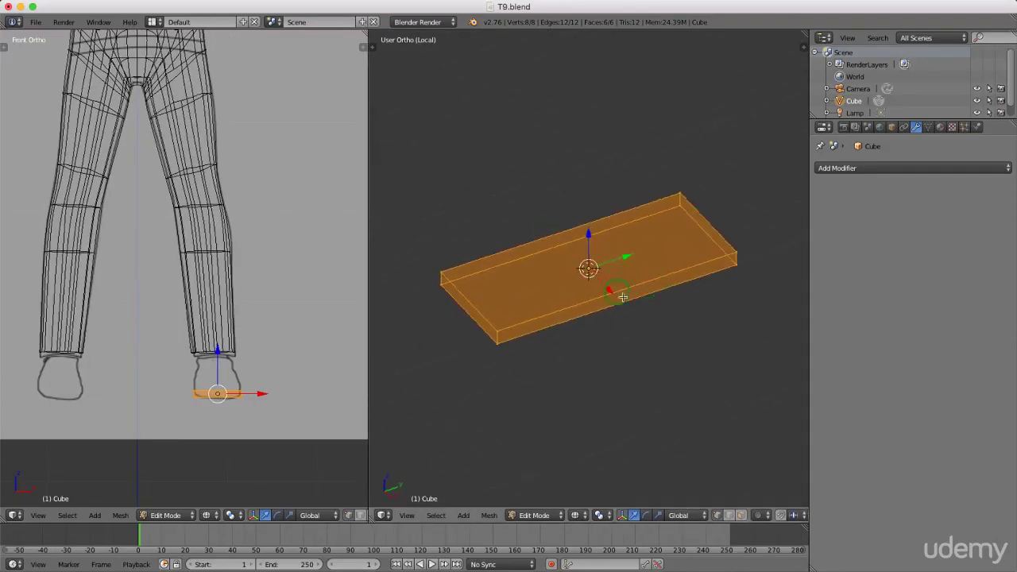
key(ctrl+r)
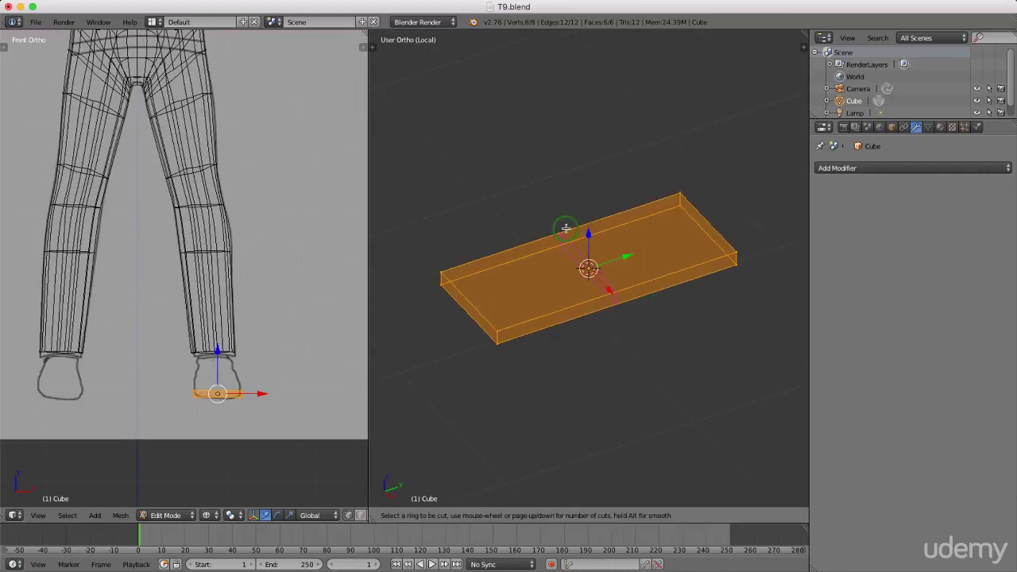
click(566, 229)
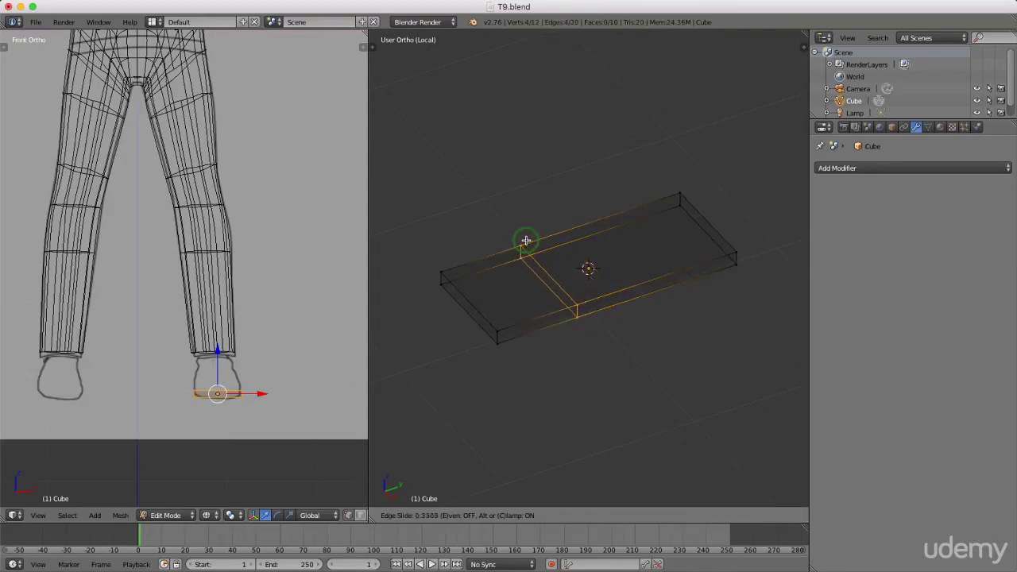
click(527, 240)
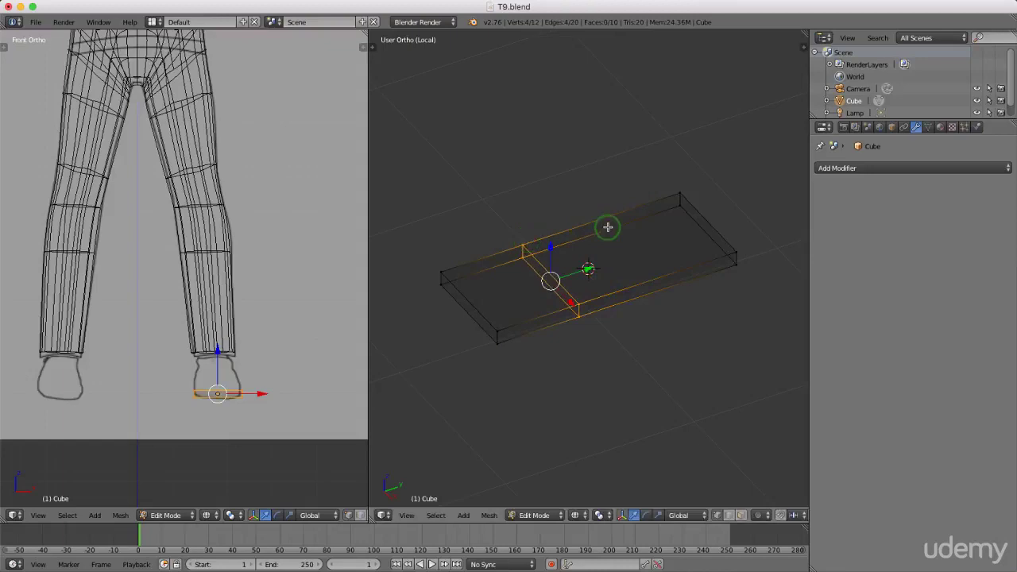
key(ctrl+r)
click(608, 228)
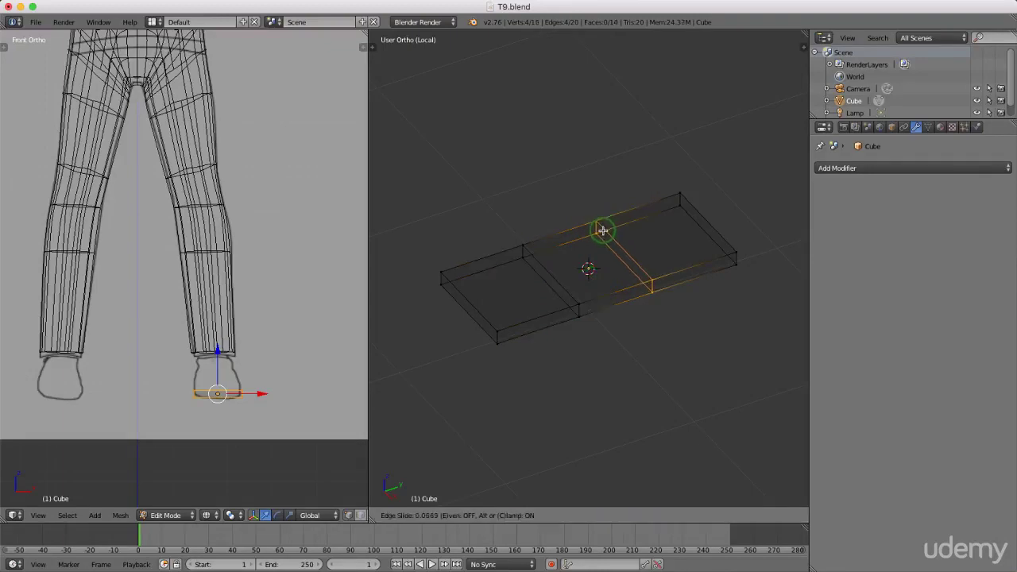
click(603, 228)
Step: In the right side view, add a crosswise loop just in front of the heel cut and raise it slightly along Z for the arch
middle_drag(687, 336, 676, 313)
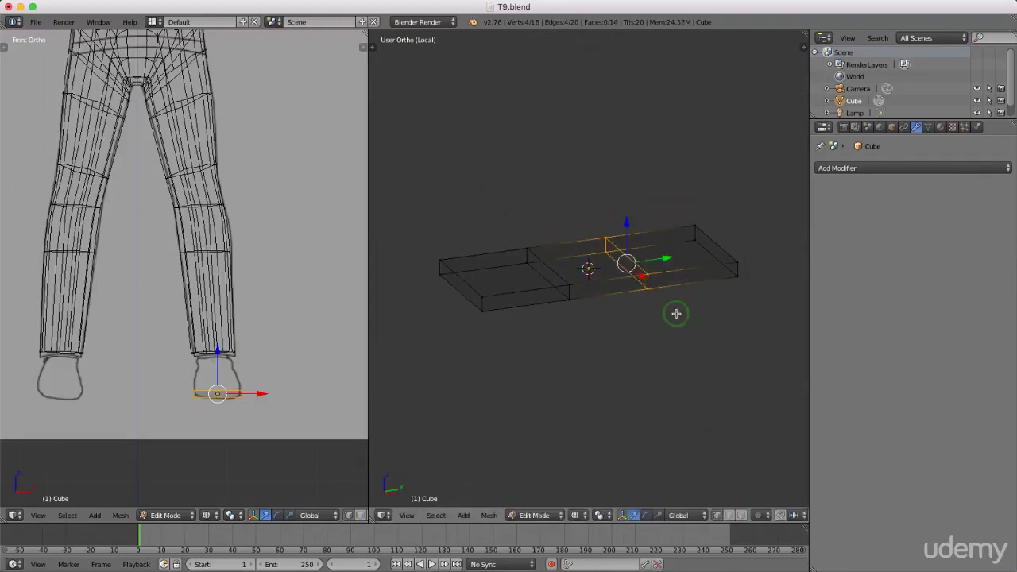
key(KP_3)
scroll(615, 257, up, 2)
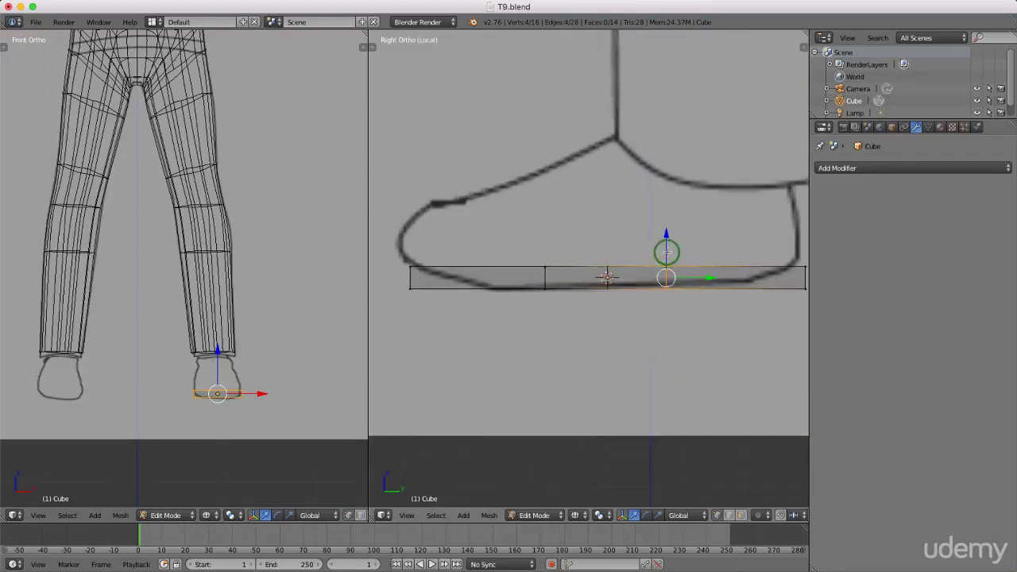
key(ctrl+r)
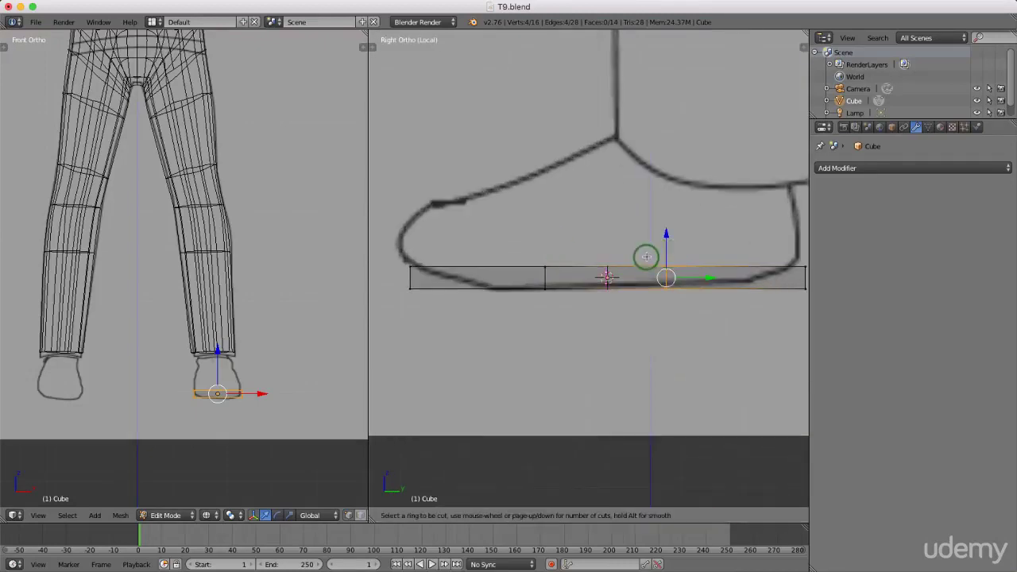
click(645, 256)
click(682, 255)
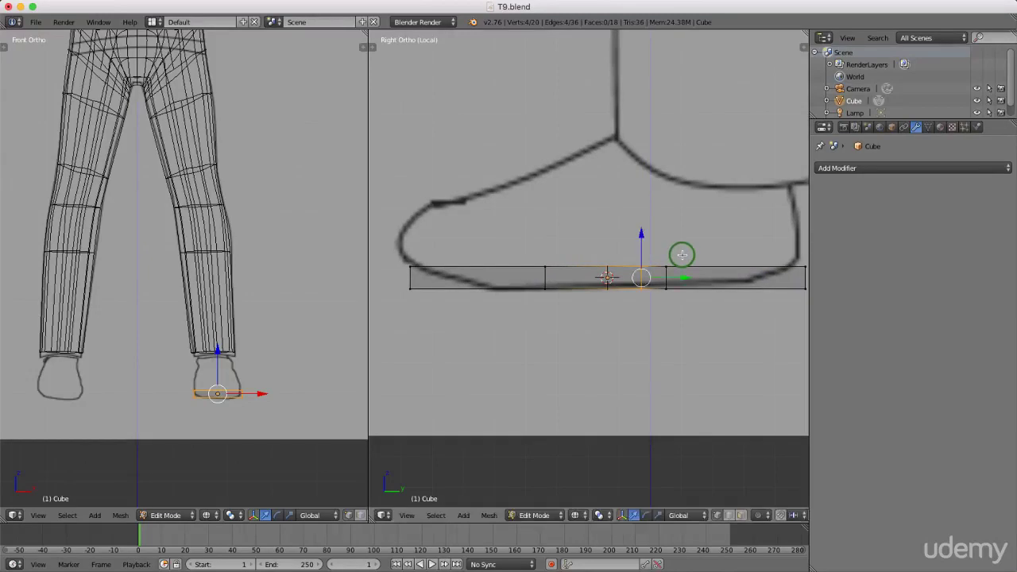
key(g)
key(z)
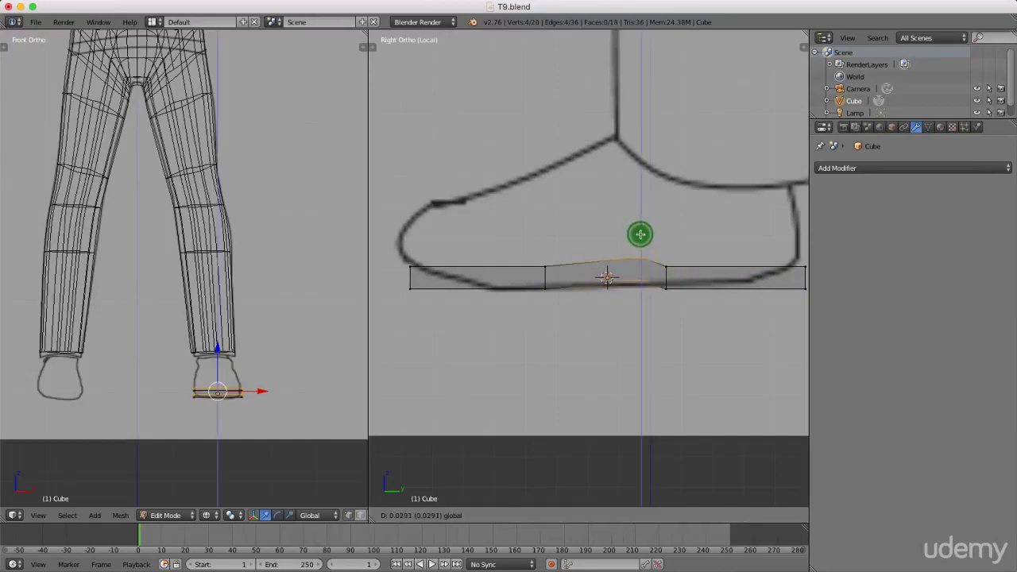
click(639, 229)
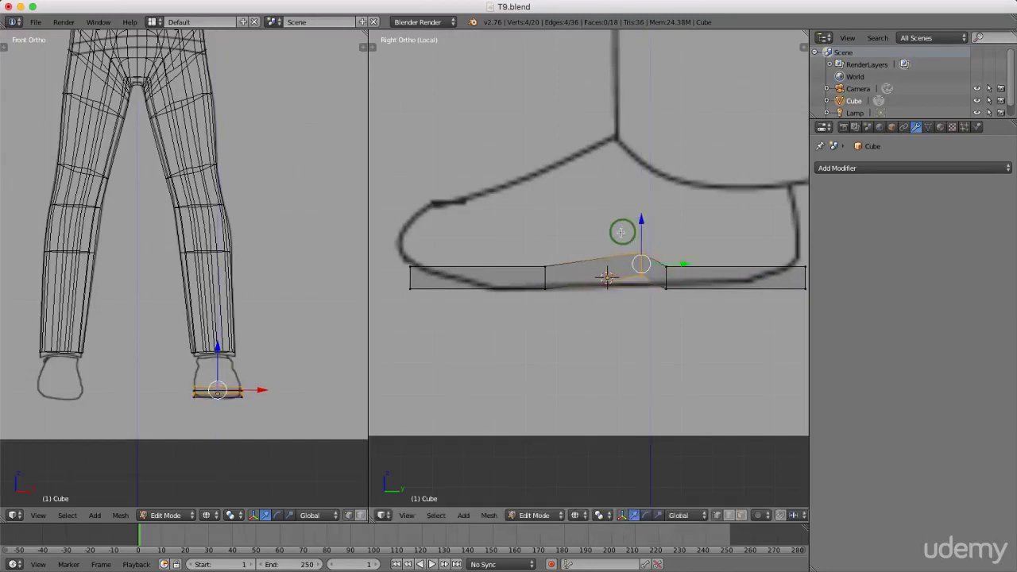
Step: Add another crosswise loop just behind the toe cut and raise it about 0.02 along Z to continue the arch
key(ctrl+r)
click(569, 256)
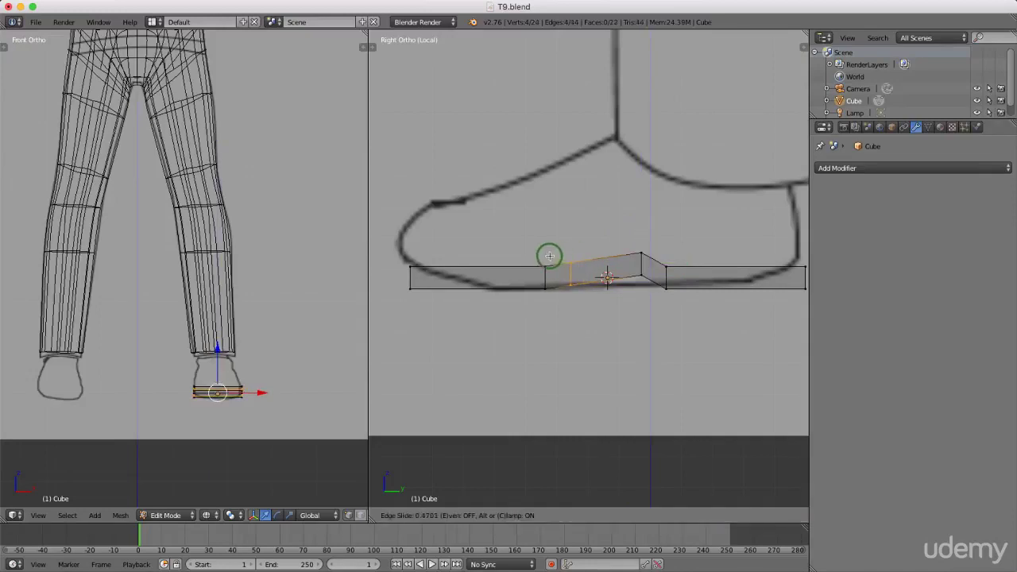
click(565, 243)
key(g)
key(z)
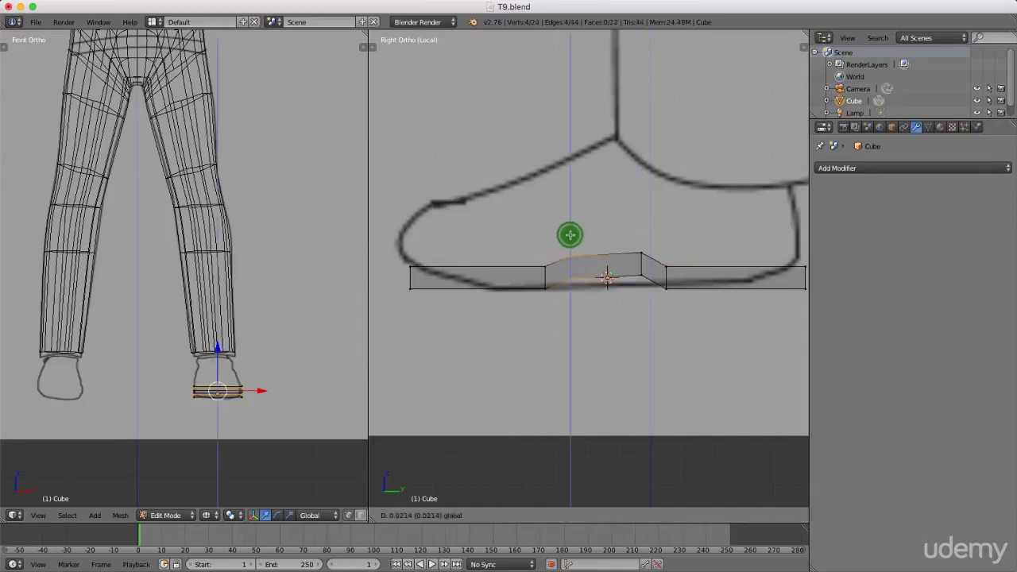
click(569, 236)
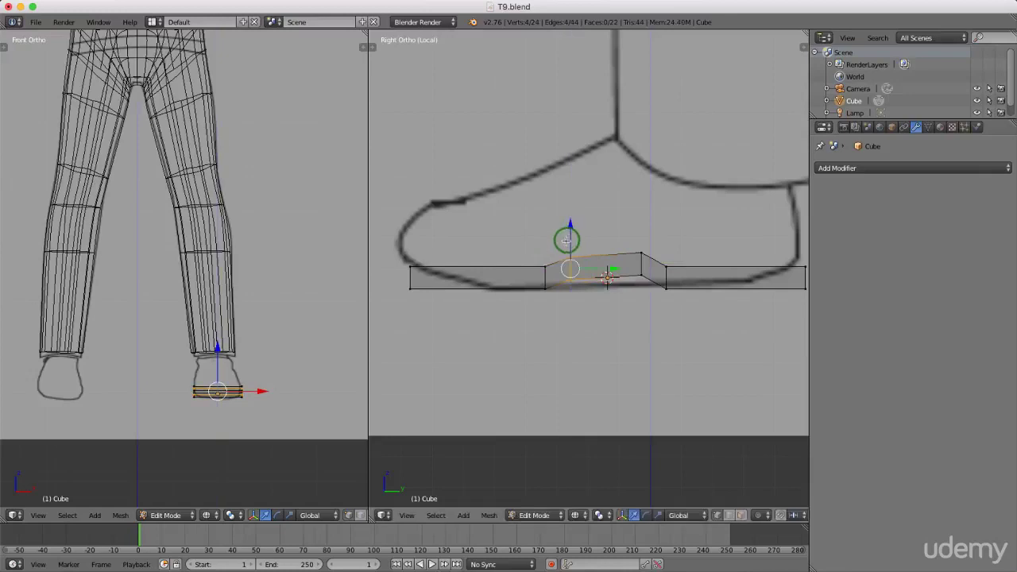
Step: Add a Subdivision Surface modifier with View level 2 and Optimal Display, and adjust the edit cage to the modifier result
middle_drag(531, 300, 602, 317)
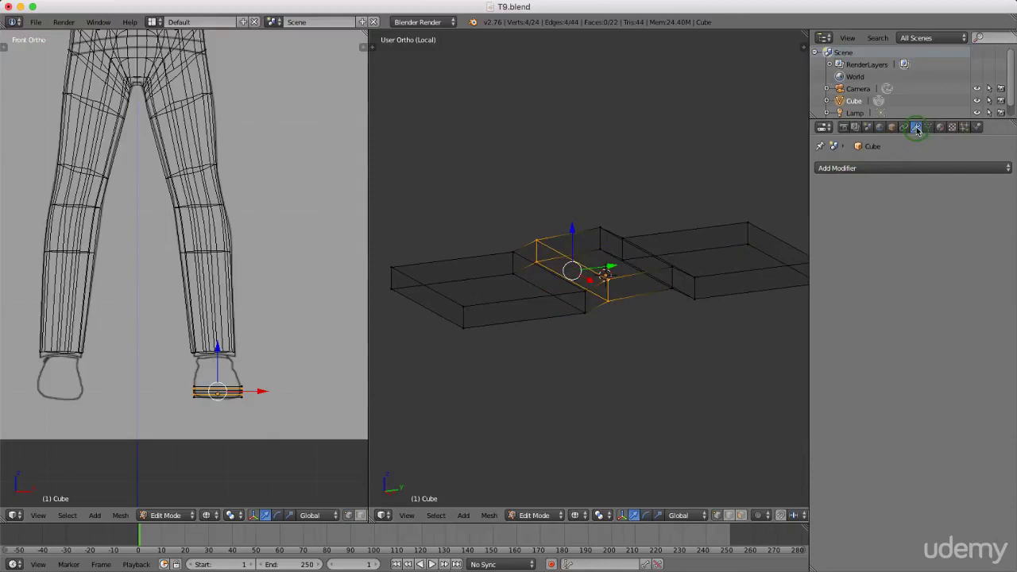
click(900, 167)
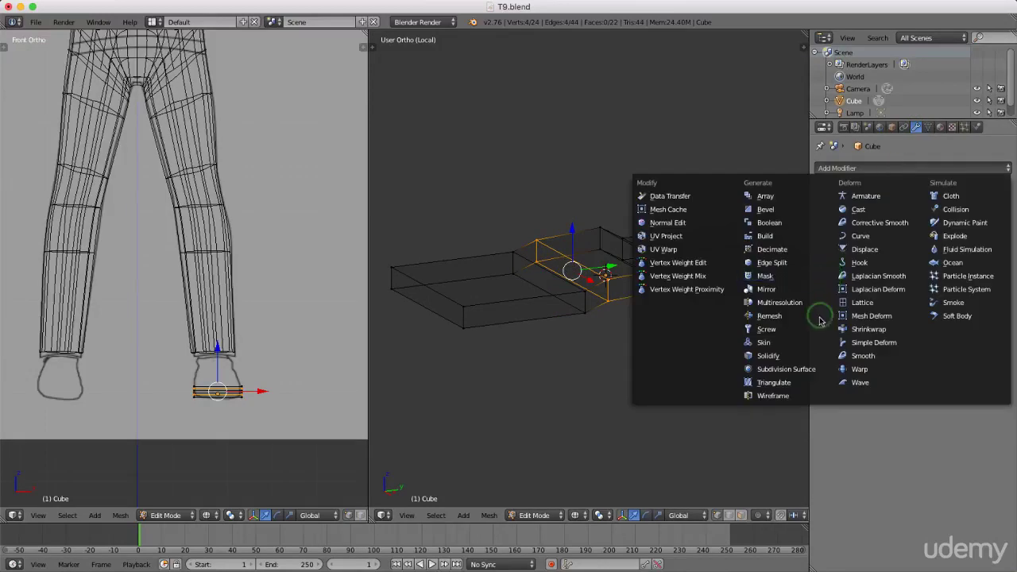
click(795, 368)
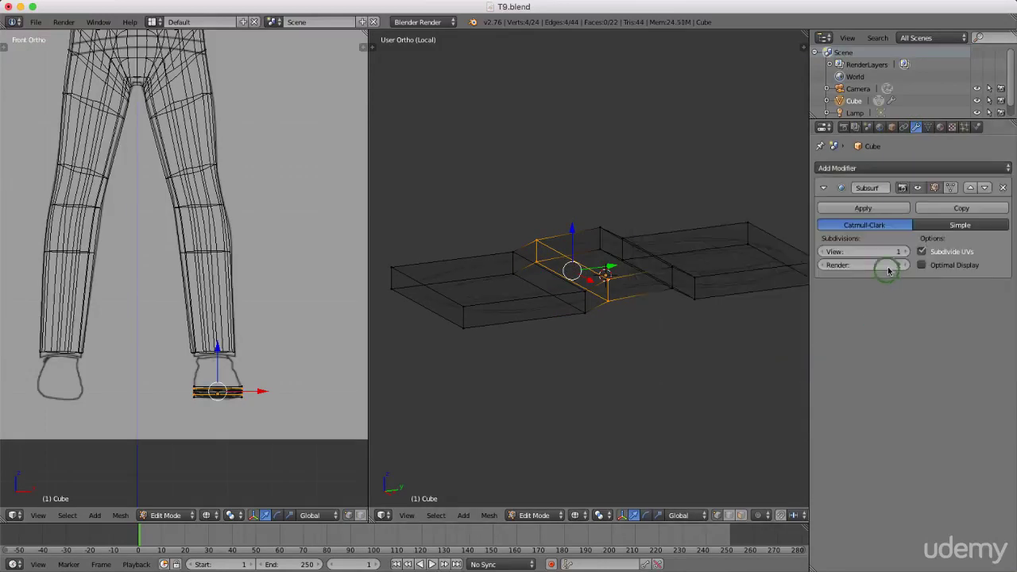
click(905, 252)
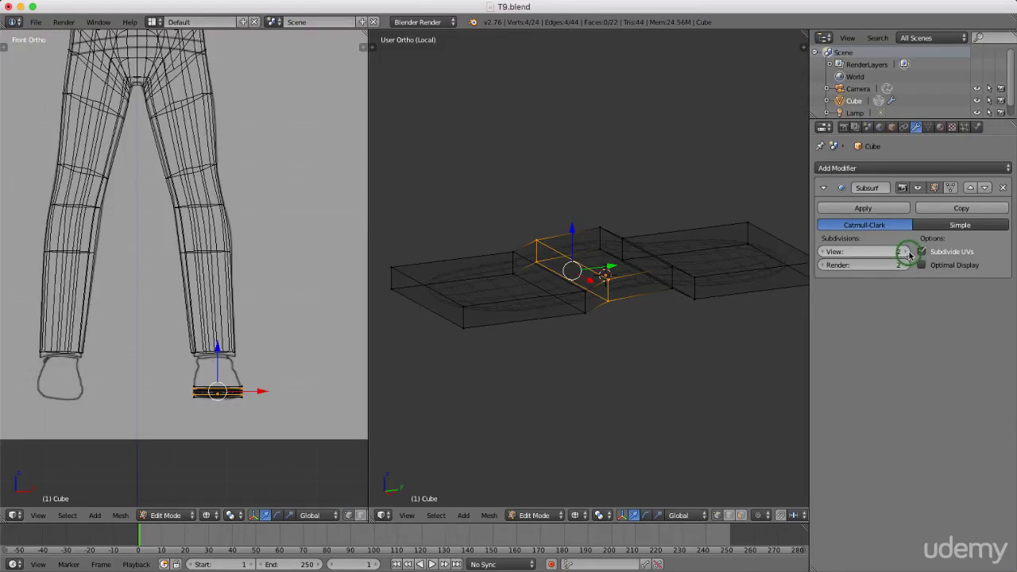
click(922, 265)
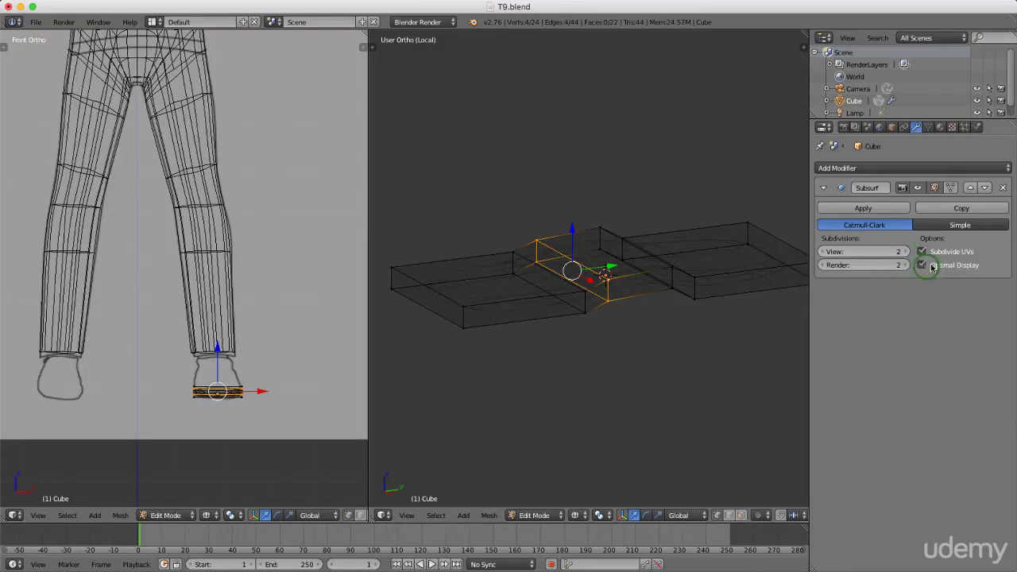
click(951, 187)
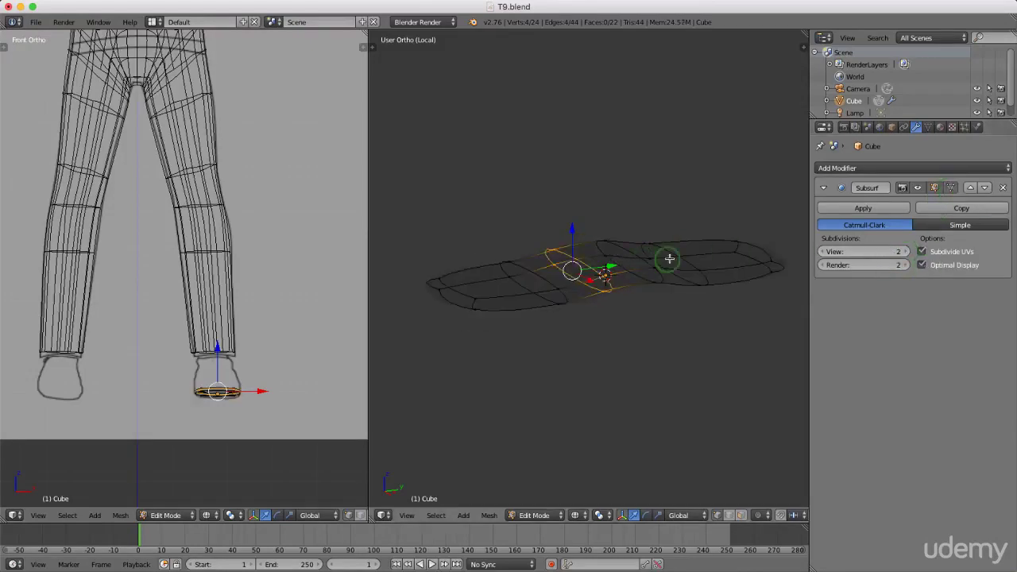
Step: Change the angled viewport's shading from Wireframe to Solid
middle_drag(651, 254, 673, 272)
key(z)
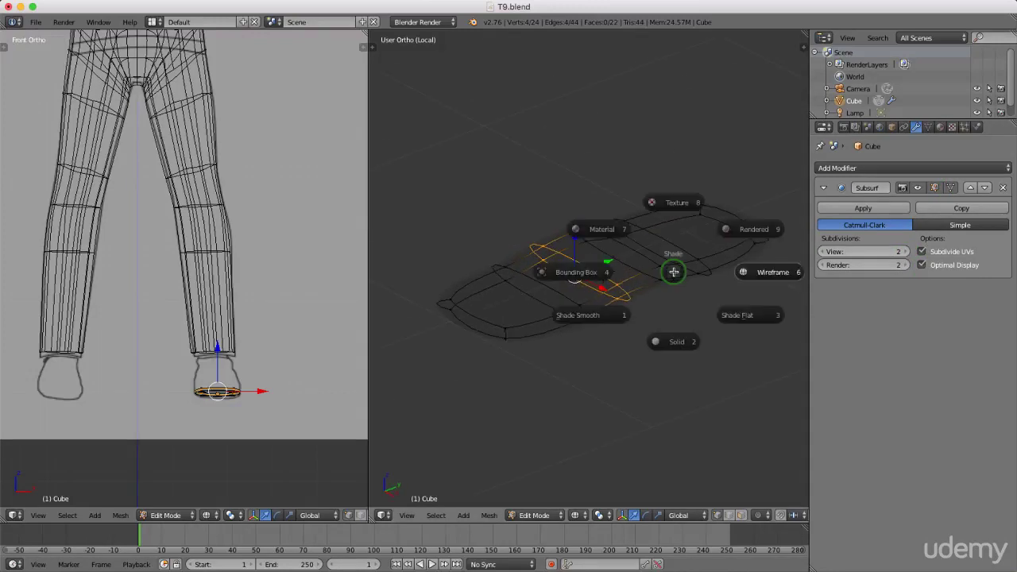
click(676, 341)
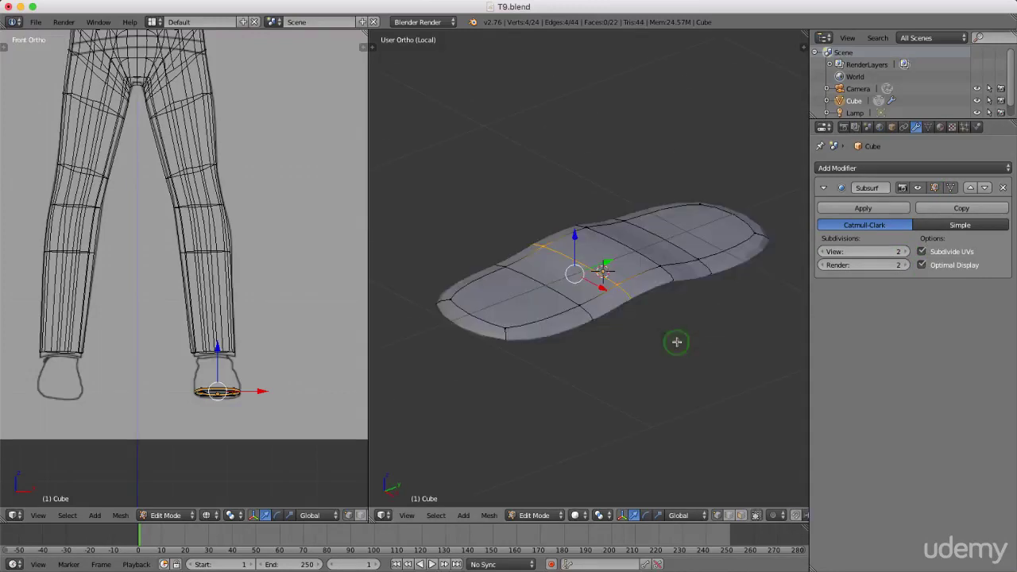
Step: Add two edge loops around the sole's side wall, one near its bottom rim and another about halfway up
middle_drag(669, 302, 651, 310)
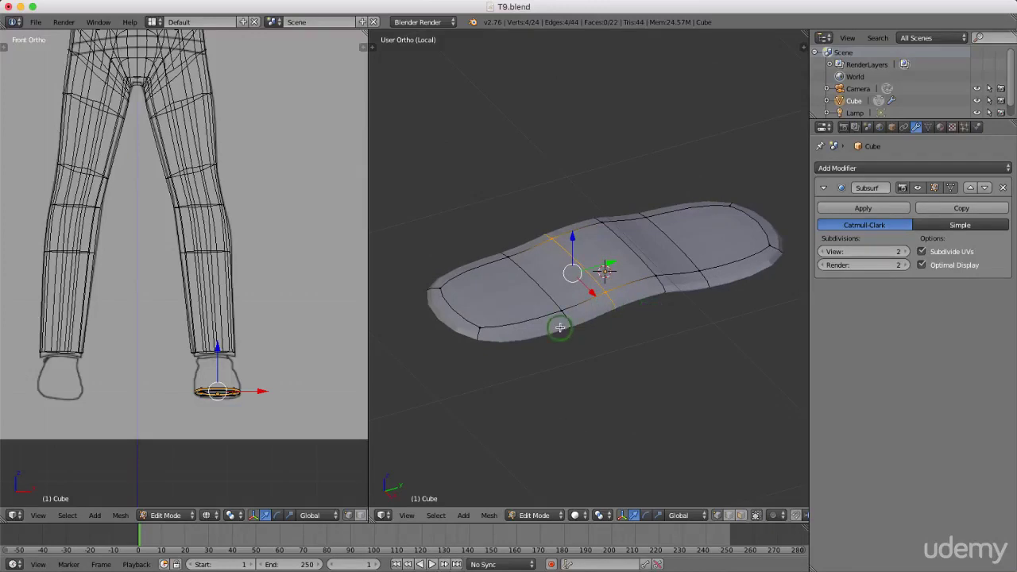
key(ctrl+r)
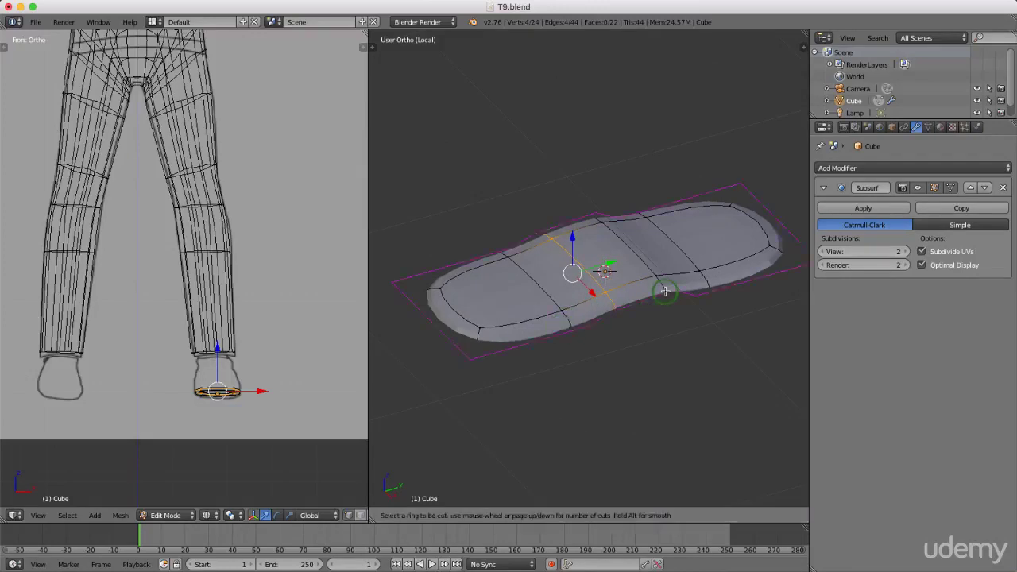
click(664, 291)
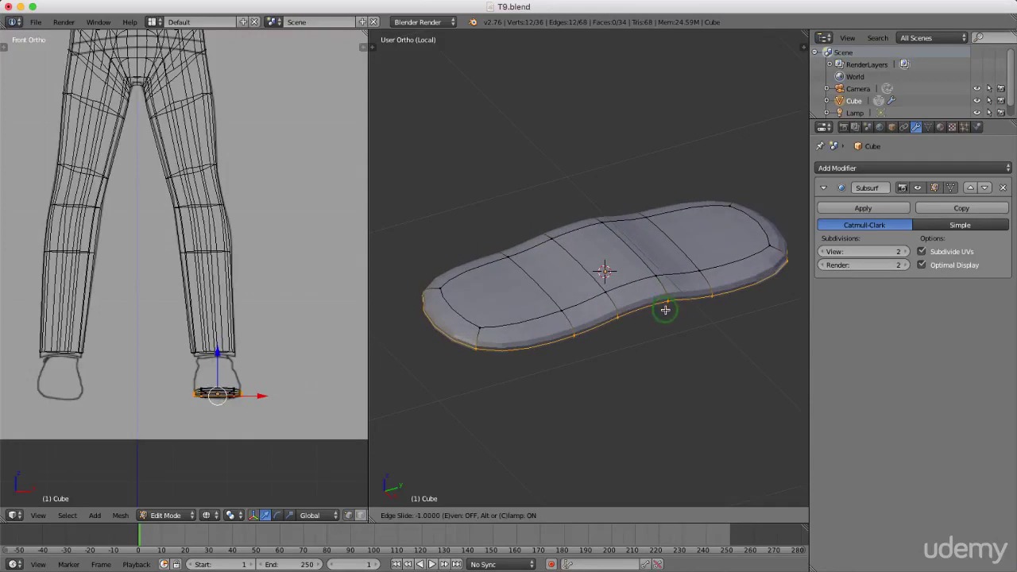
click(664, 300)
middle_drag(662, 302, 509, 304)
key(ctrl+r)
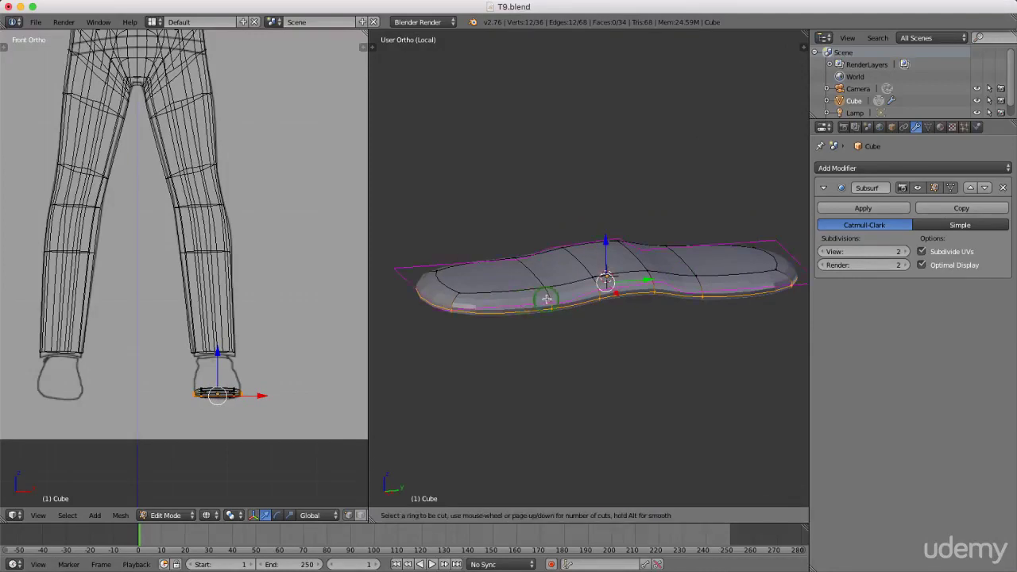
click(546, 299)
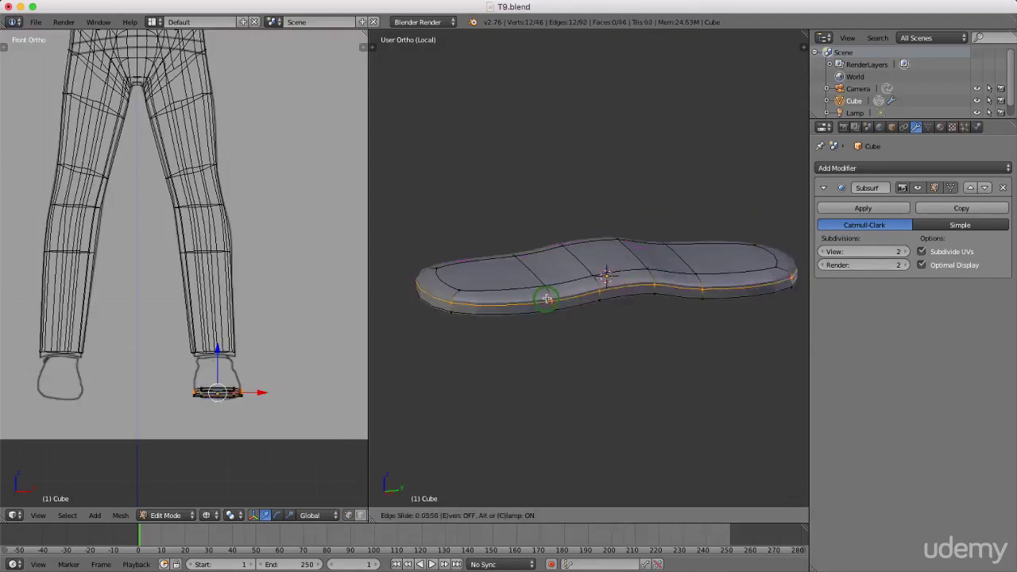
click(547, 299)
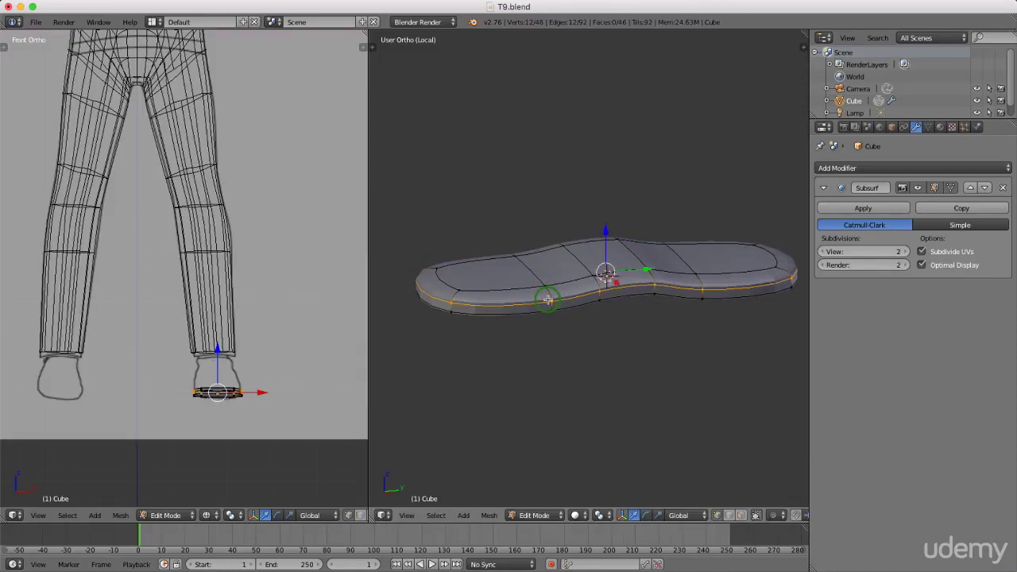
Step: In edge select mode, select all the edges of the sole's top outline and extrude them upward about 0.1 along Z
middle_drag(524, 301, 536, 340)
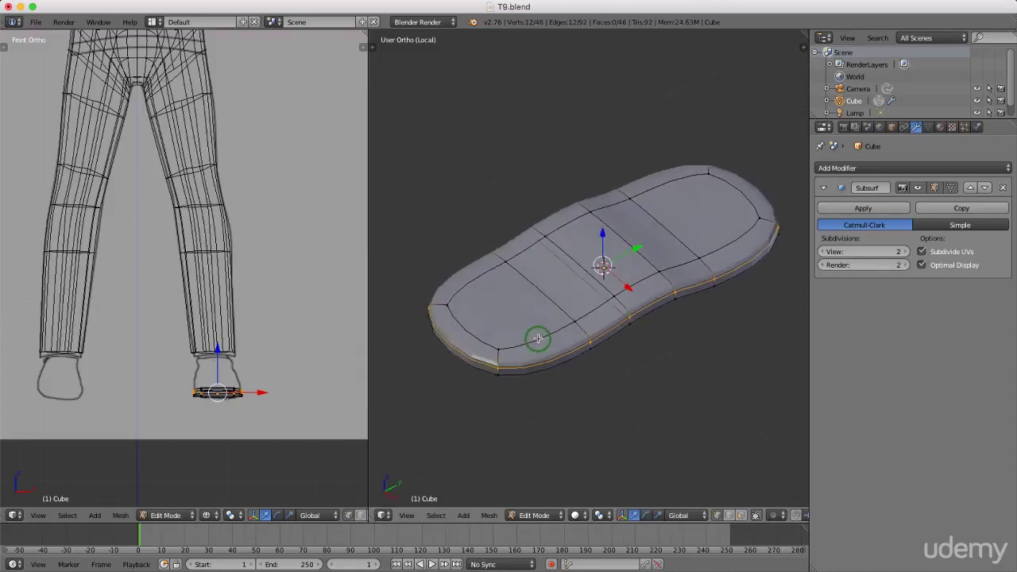
key(ctrl+Tab)
click(527, 338)
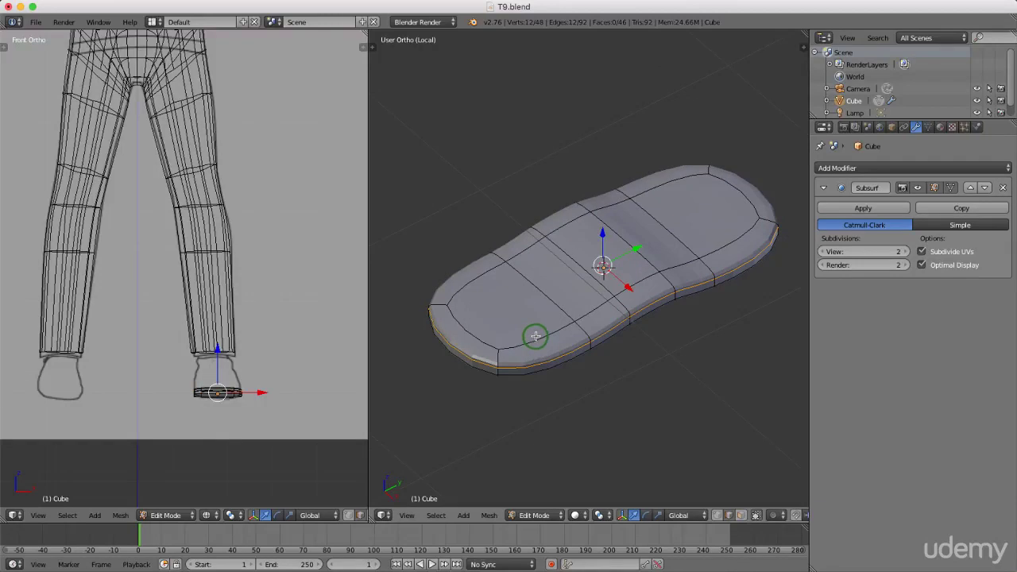
right_click(537, 340)
shift+right_click(483, 340)
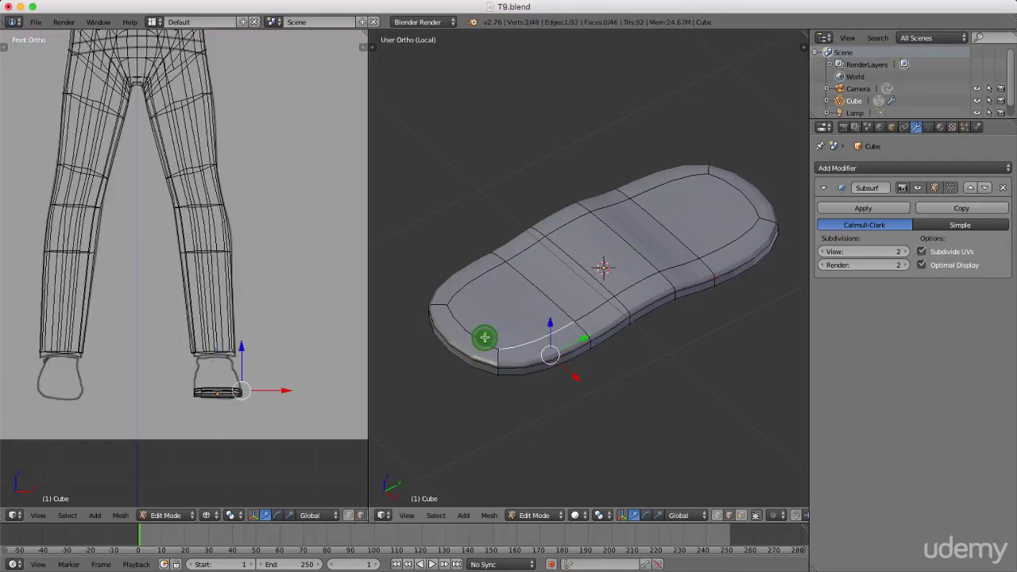
shift+right_click(473, 282)
shift+right_click(517, 255)
shift+right_click(559, 227)
shift+right_click(612, 201)
shift+right_click(688, 178)
shift+right_click(722, 179)
shift+right_click(736, 233)
shift+right_click(682, 273)
shift+right_click(641, 288)
shift+right_click(607, 299)
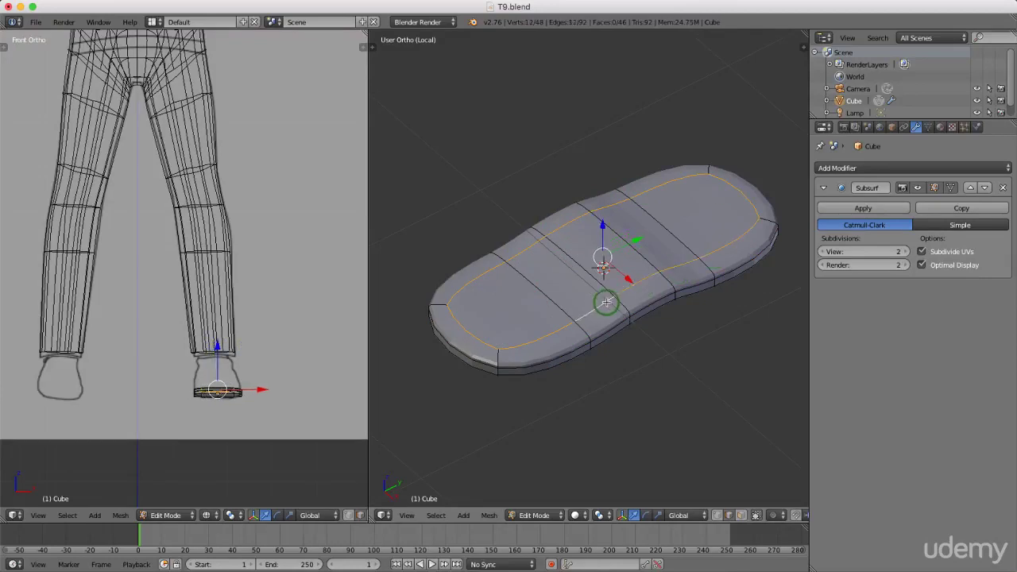
key(e)
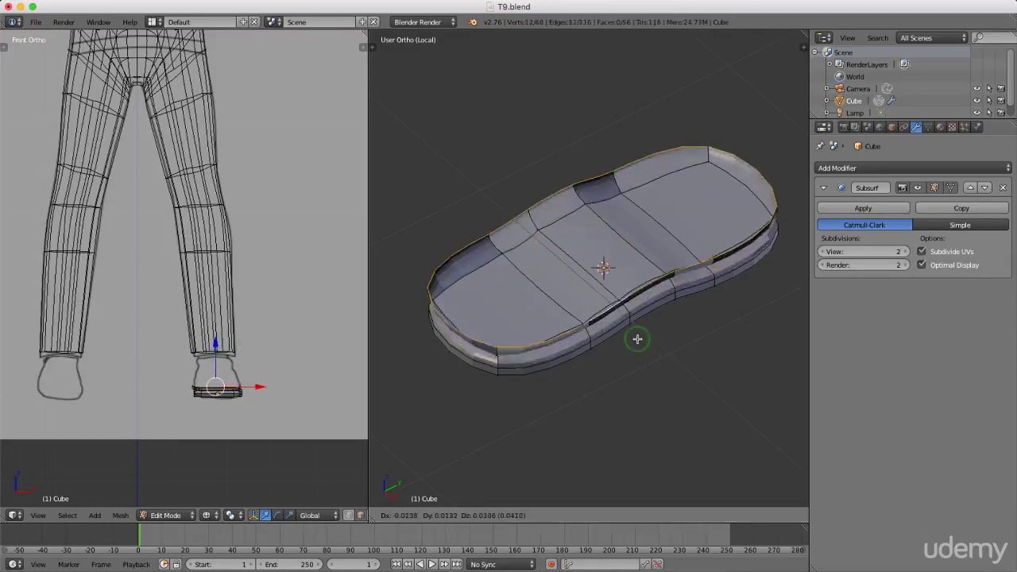
key(z)
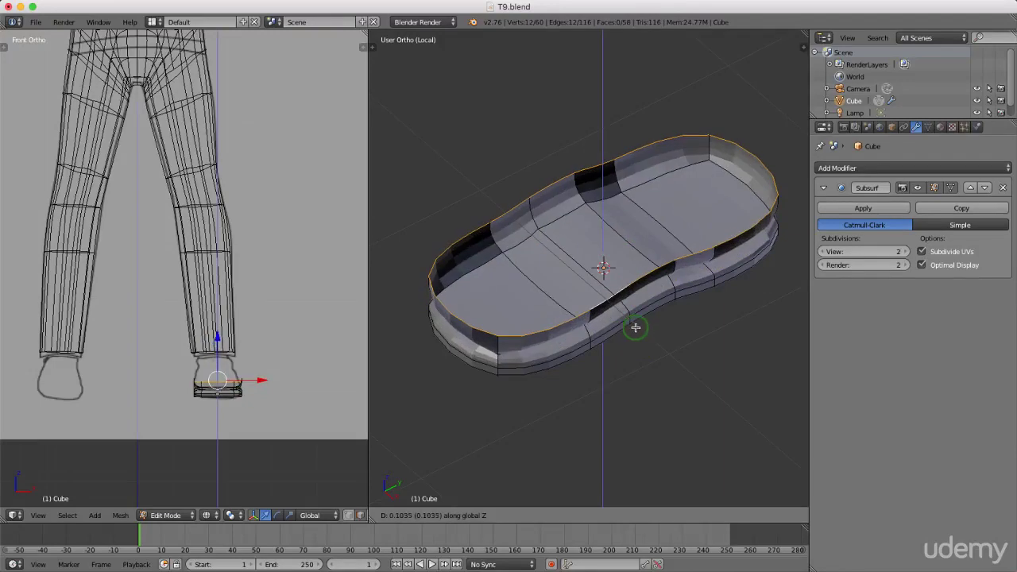
click(636, 328)
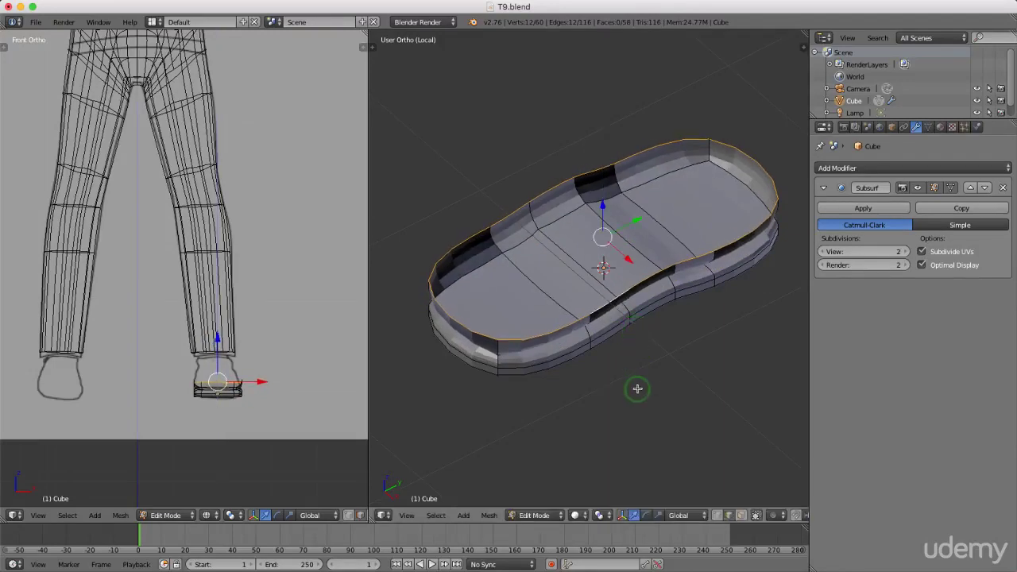
Step: Scale the extruded top outline of the shoe inward to about 0.89
key(KP_3)
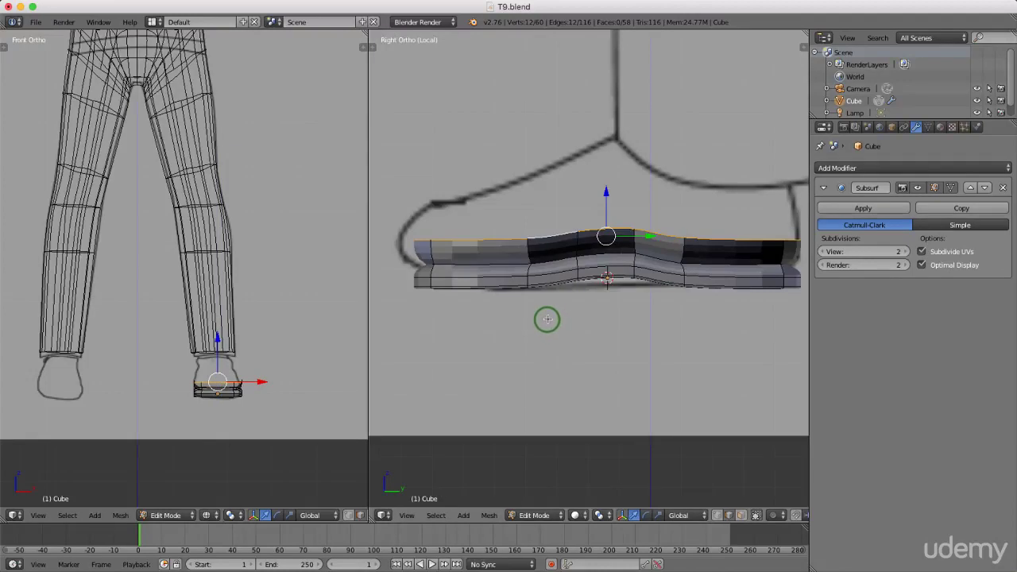
mouse_move(545, 325)
middle_down()
mouse_move(611, 347)
mouse_move(530, 337)
middle_up()
key(s)
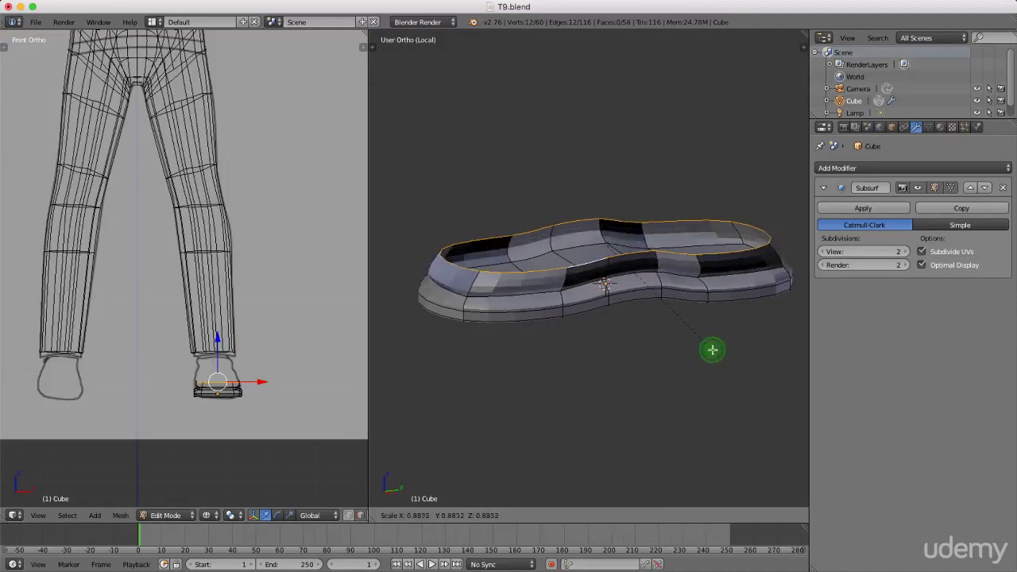
click(712, 350)
middle_drag(676, 325, 638, 365)
Step: Flatten the selected top outline by scaling it to 0 along Z in the right side view
key(KP_3)
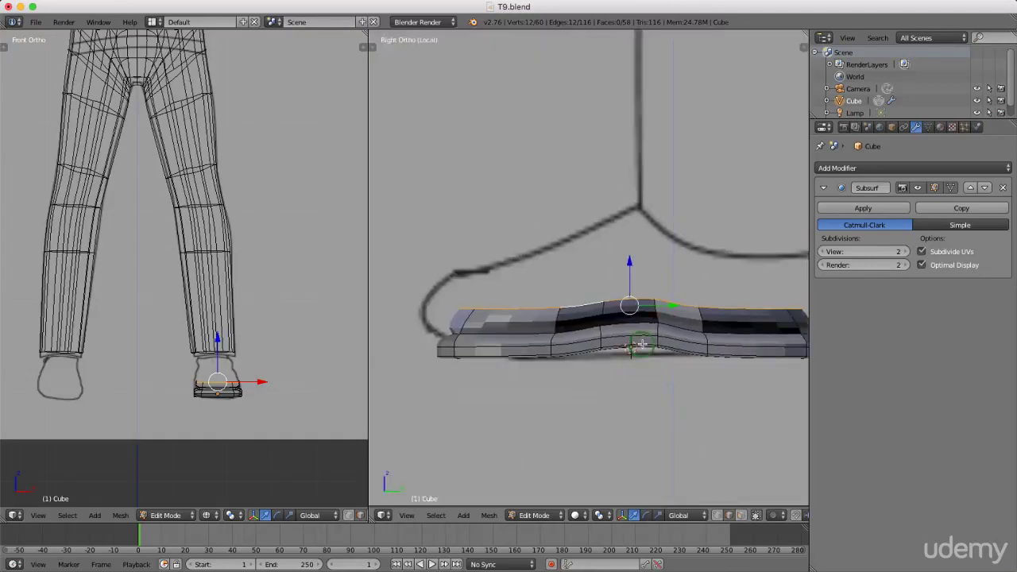
key(s)
key(z)
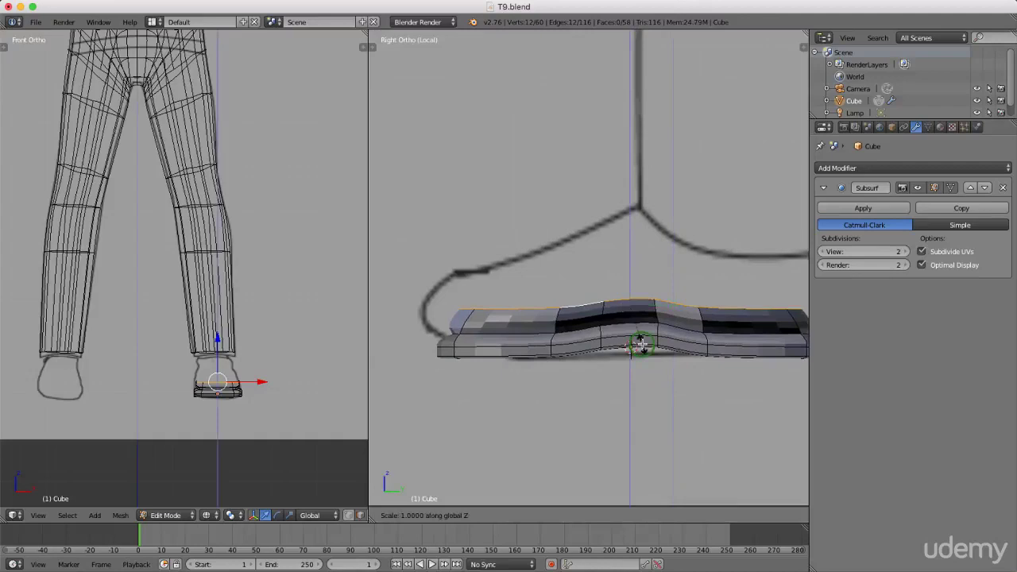
text(0)
key(Return)
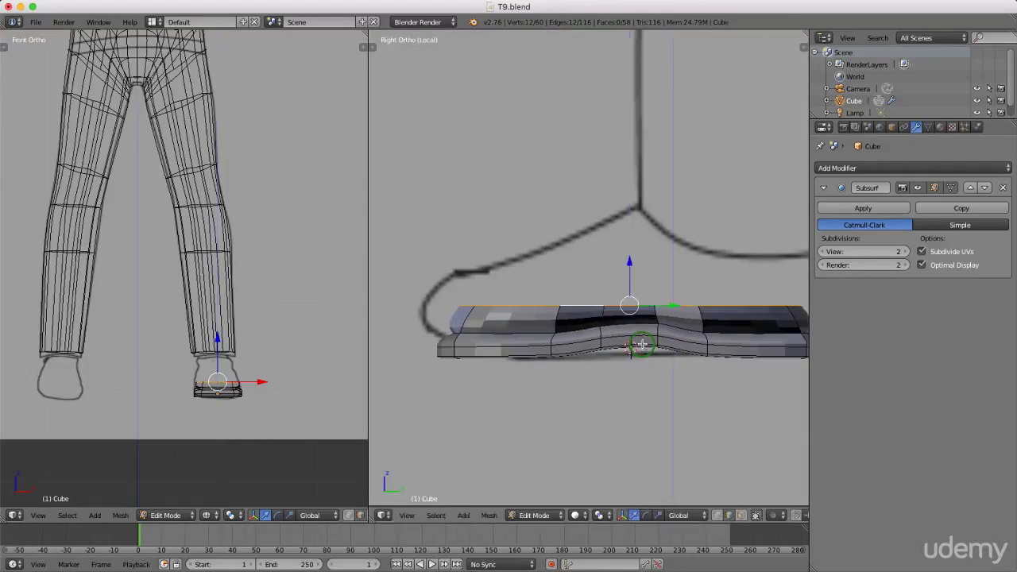
Step: Extrude the flattened top outline in place and scale the new edges inward to about 0.94
middle_drag(609, 359, 671, 381)
key(e)
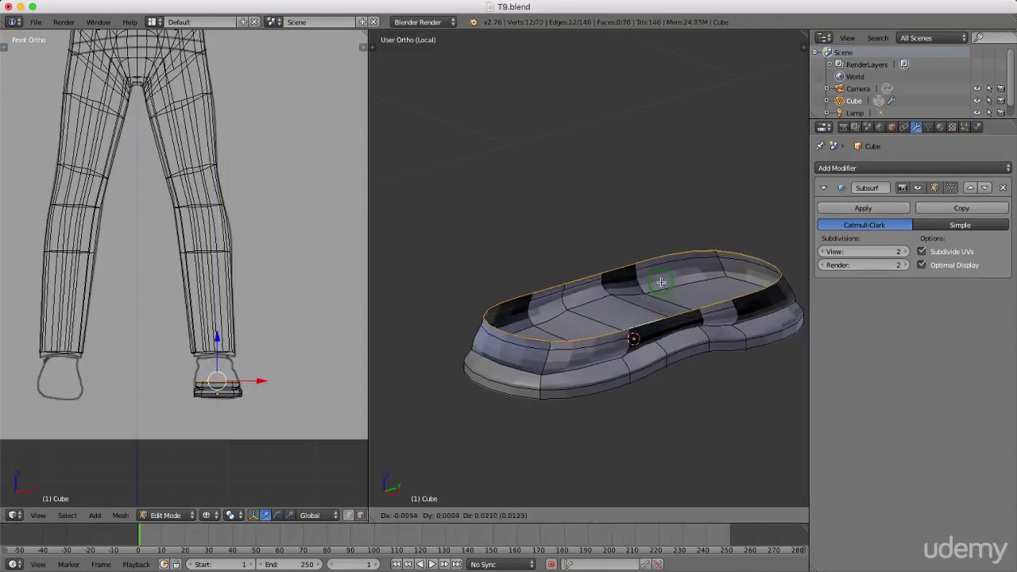
right_click(661, 271)
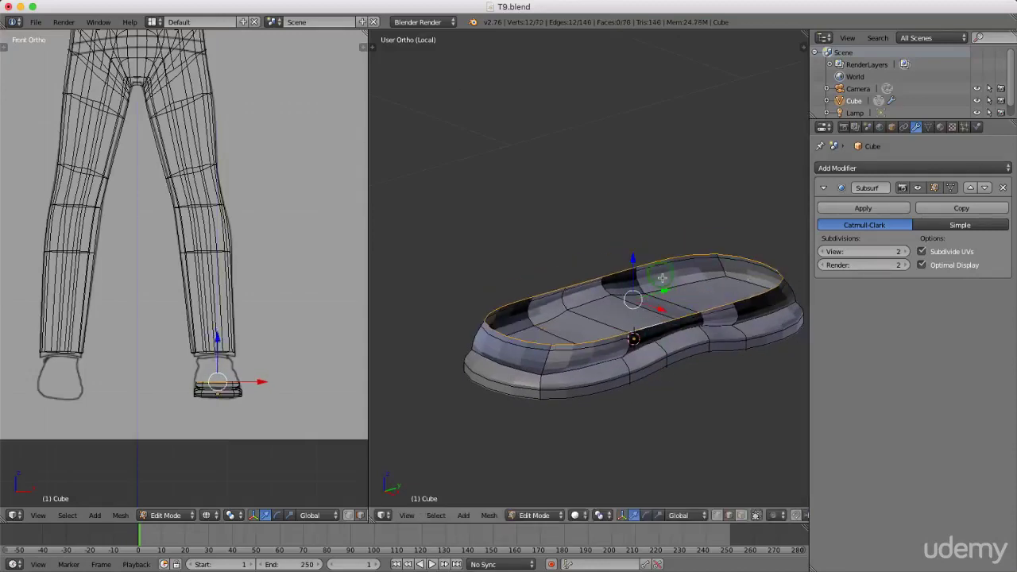
key(s)
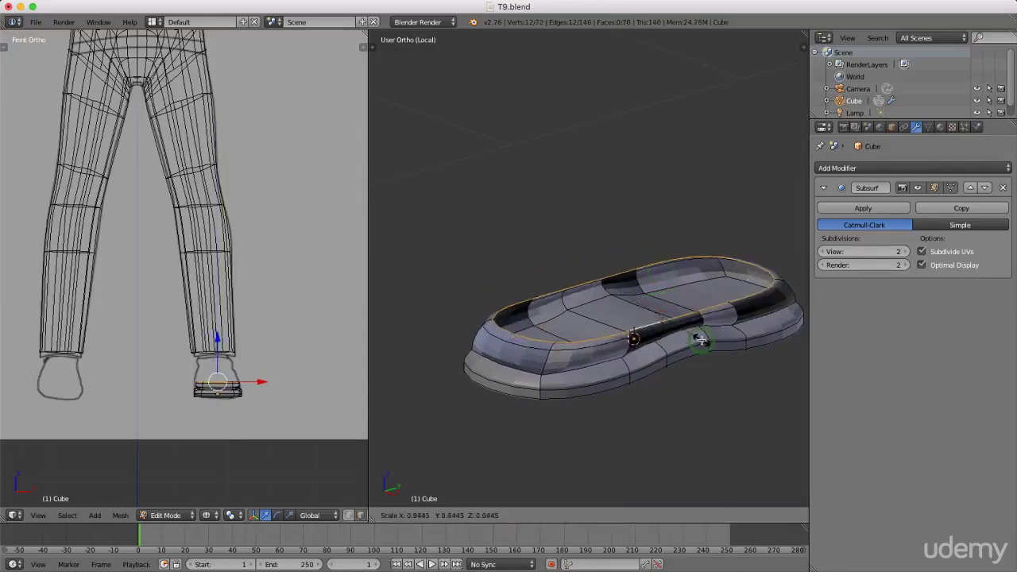
click(702, 340)
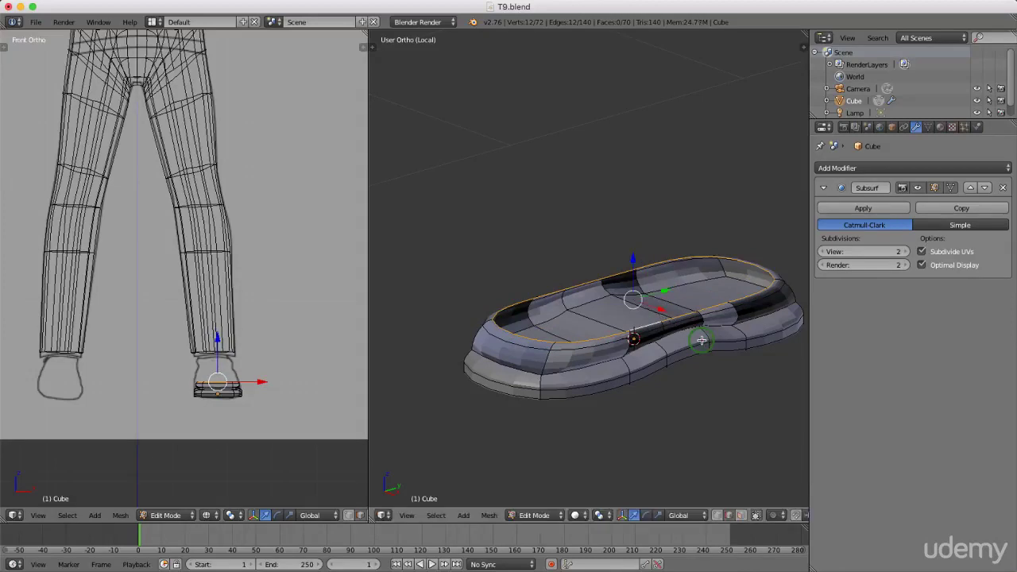
Step: Select the rim edges around the toe half of the shoe and extrude them upward about 0.1 along Z
middle_drag(628, 329, 583, 334)
right_click(582, 334)
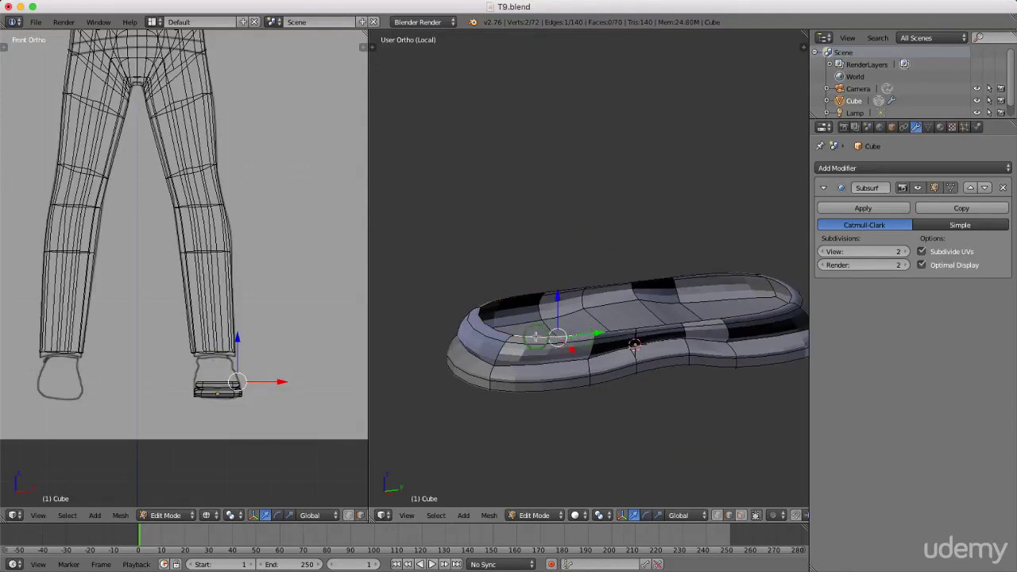
alt+right_click(502, 331)
middle_drag(504, 300, 501, 305)
alt+right_click(501, 305)
scroll(606, 351, up, 3)
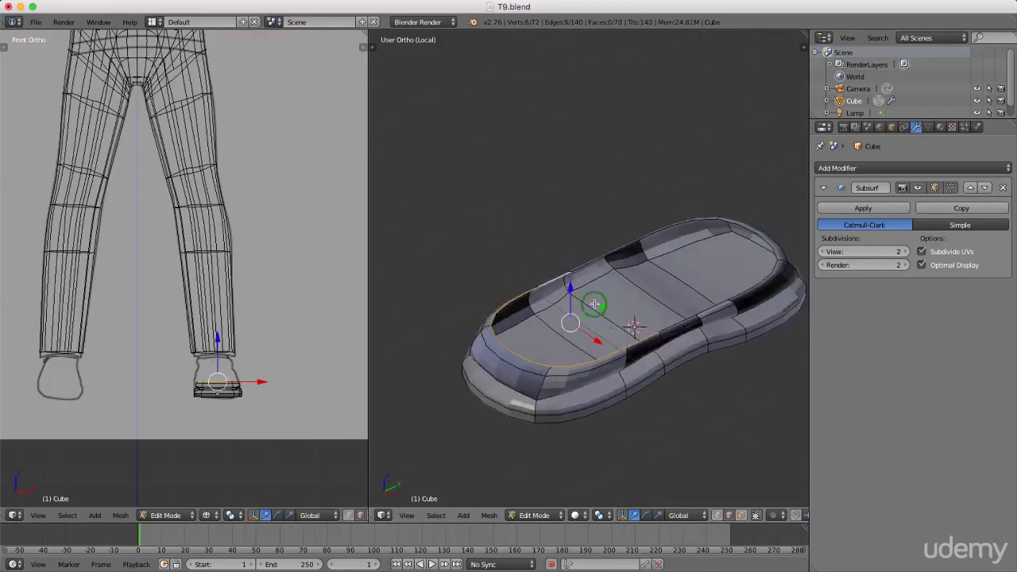
key(g)
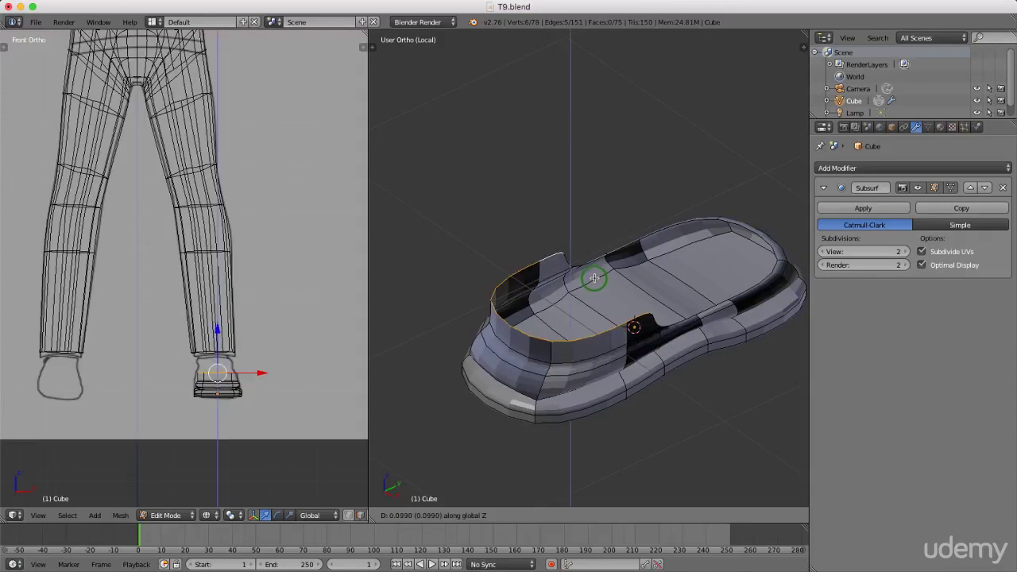
click(598, 289)
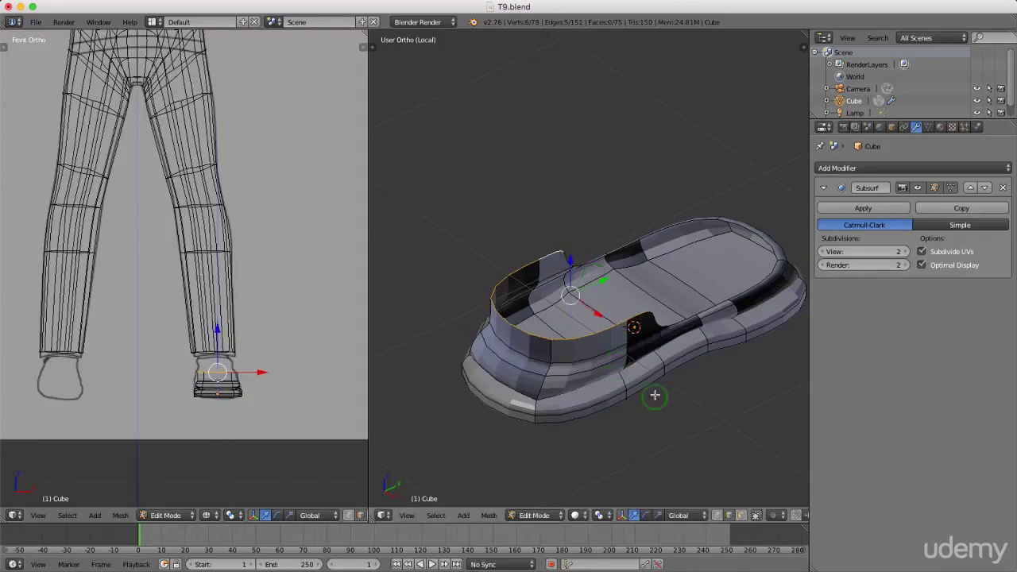
Step: Scale the extruded toe edges inward to form the toe cap and lower them slightly along Z
key(s)
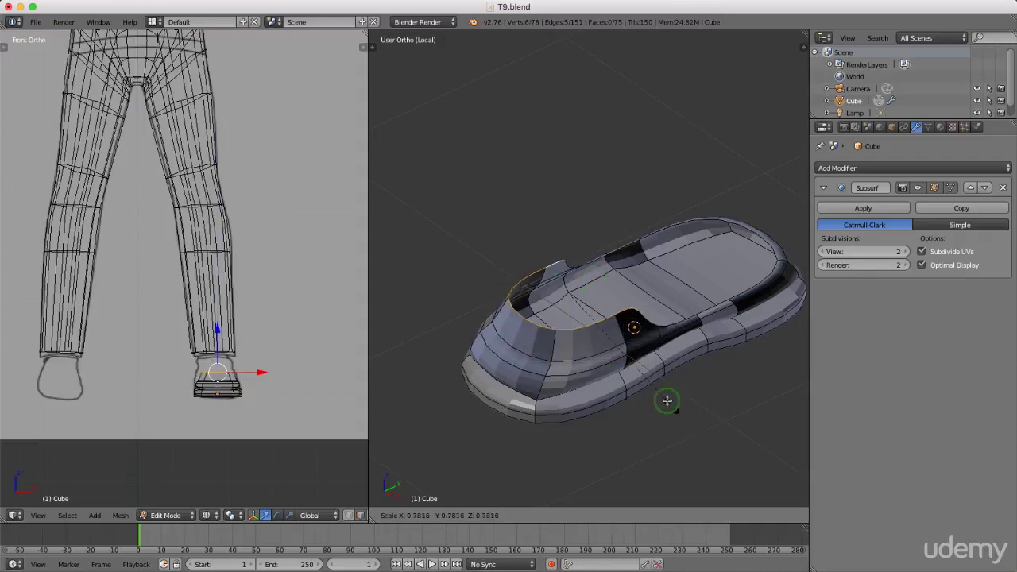
click(651, 384)
middle_drag(654, 381, 627, 296)
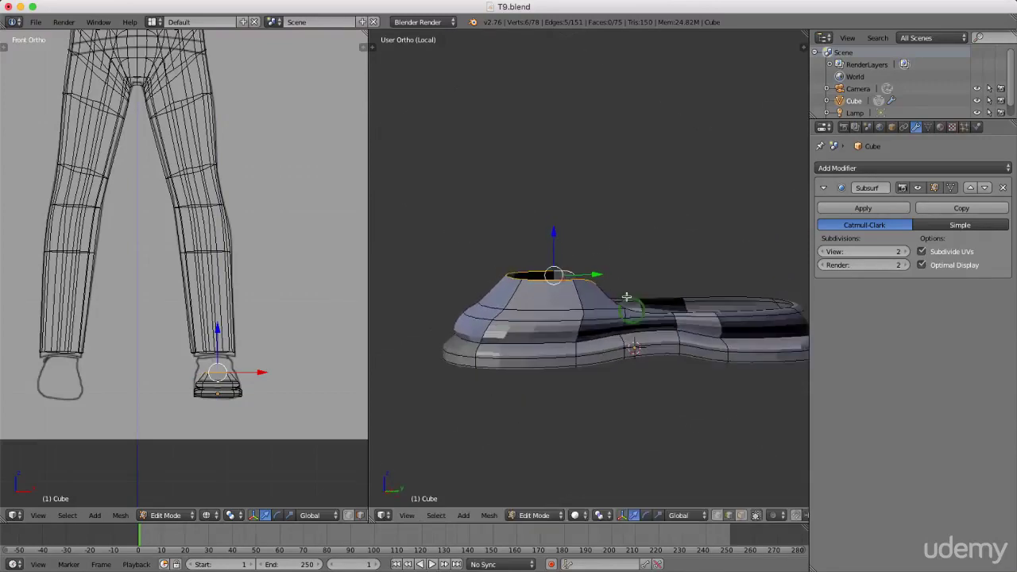
drag(562, 234, 559, 242)
middle_drag(559, 243, 622, 343)
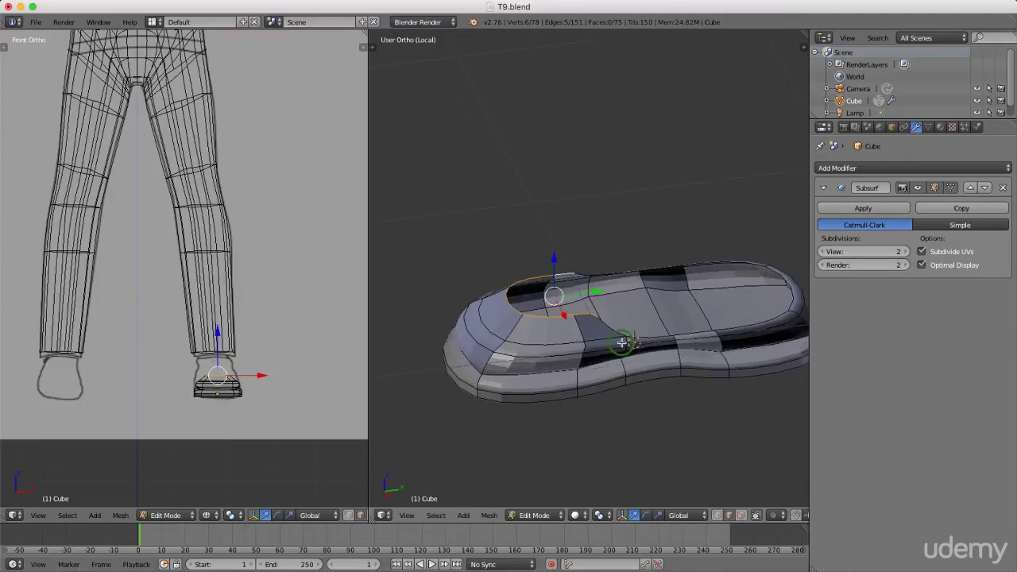
Step: Select the seven remaining rim edges around the sides and heel and extrude them upward about 0.16 along Z to the side reference line
right_click(648, 338)
shift+right_click(706, 330)
shift+right_click(768, 314)
shift+right_click(770, 272)
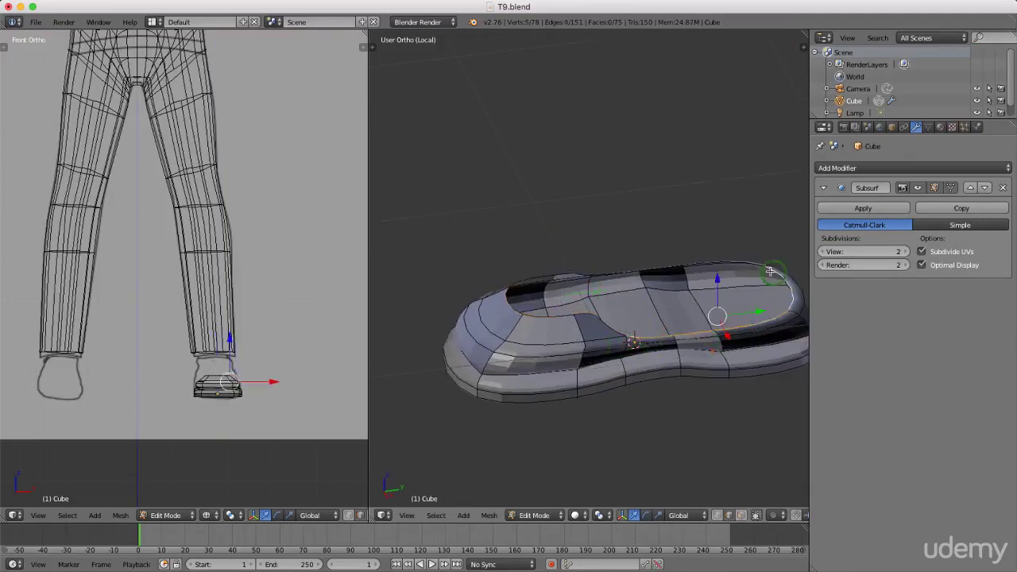
shift+right_click(752, 264)
shift+right_click(670, 266)
shift+right_click(622, 288)
middle_drag(622, 288, 547, 292)
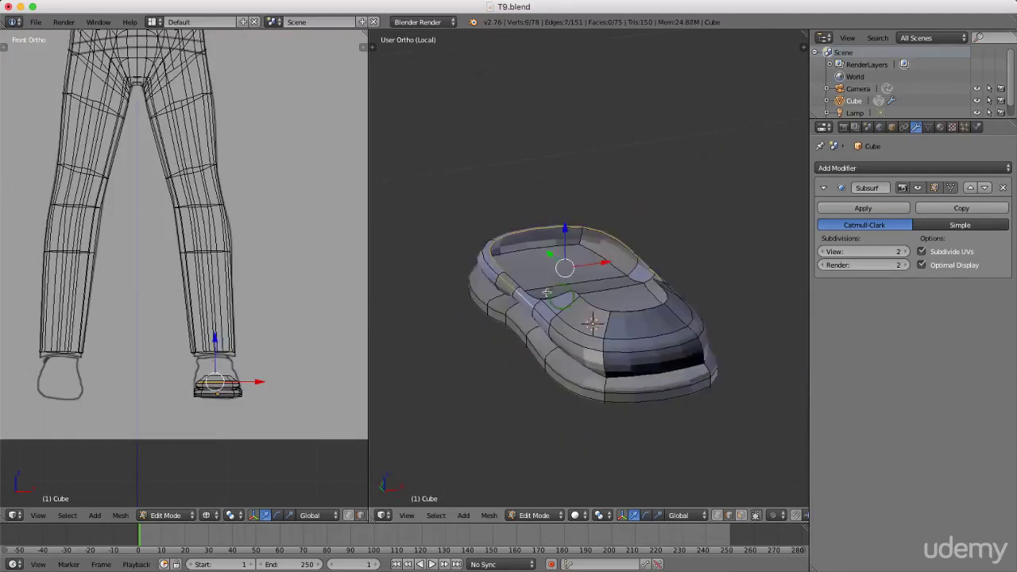
scroll(547, 293, up, 4)
shift+right_click(512, 277)
shift+right_click(530, 295)
shift+right_click(538, 300)
mouse_move(612, 307)
middle_down()
mouse_move(538, 295)
mouse_move(602, 321)
middle_up()
key(KP_3)
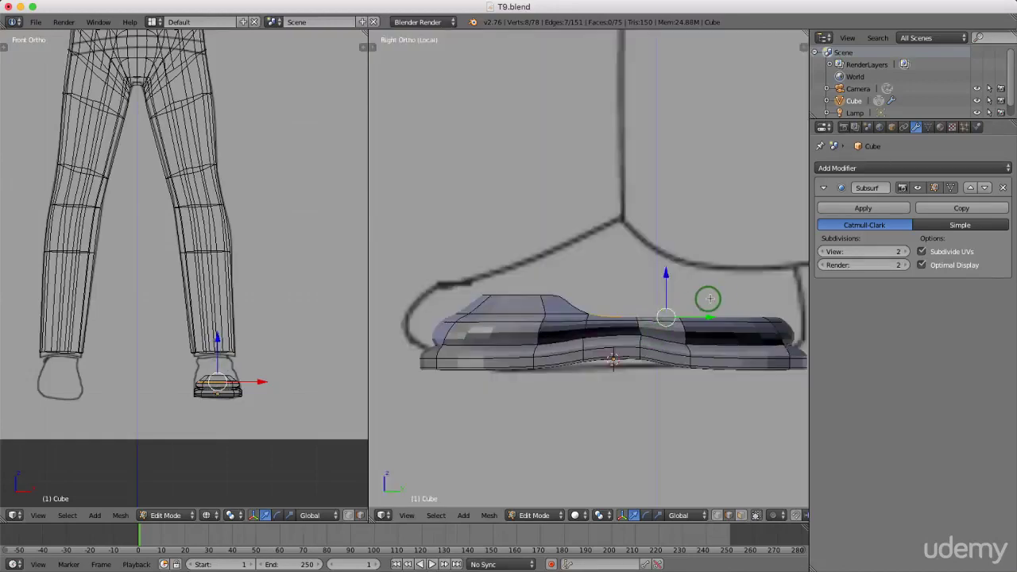
key(e)
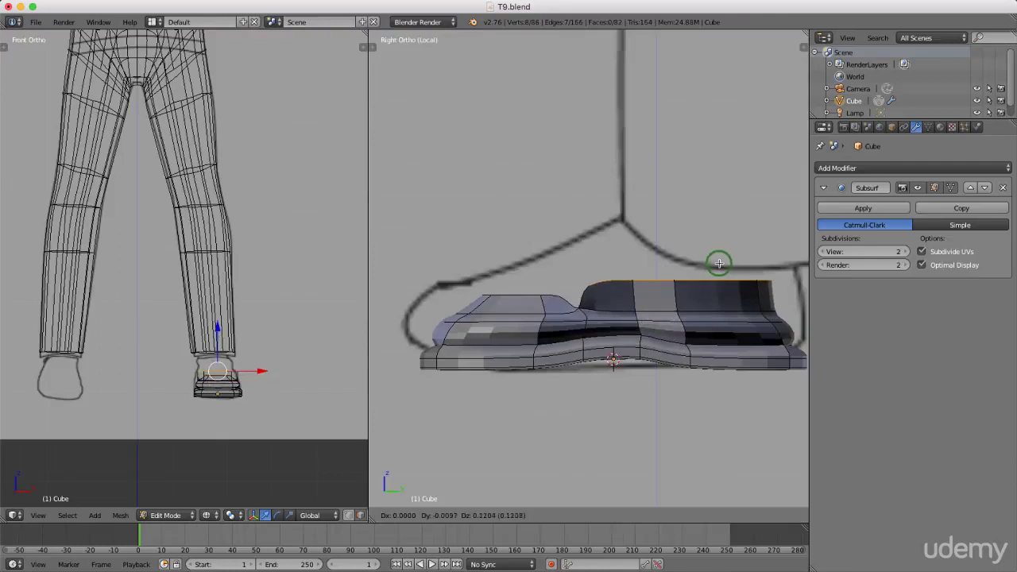
key(z)
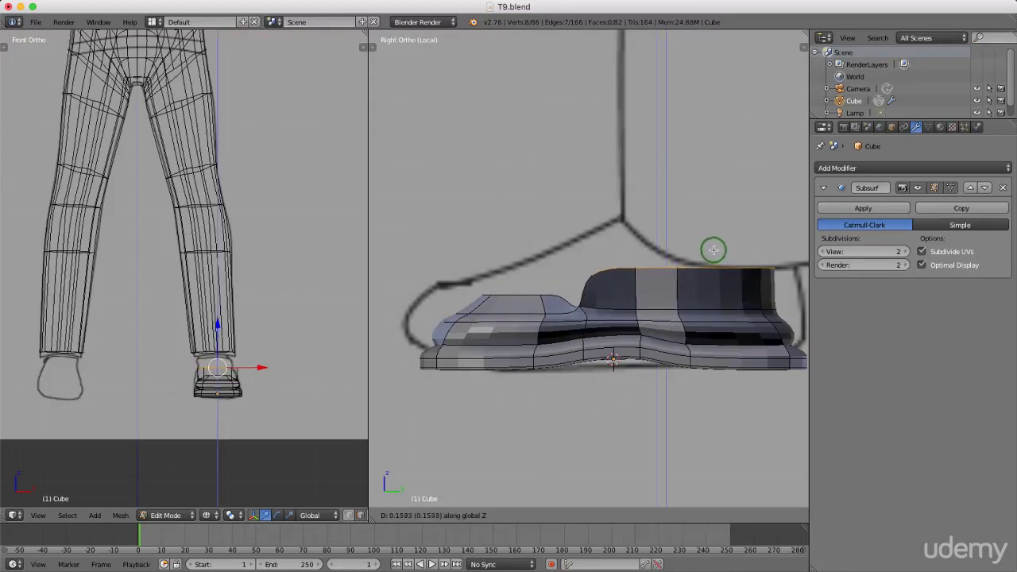
click(714, 250)
Step: Scale the top edges of the extruded heel wall inward to about 0.9
middle_drag(713, 250, 619, 318)
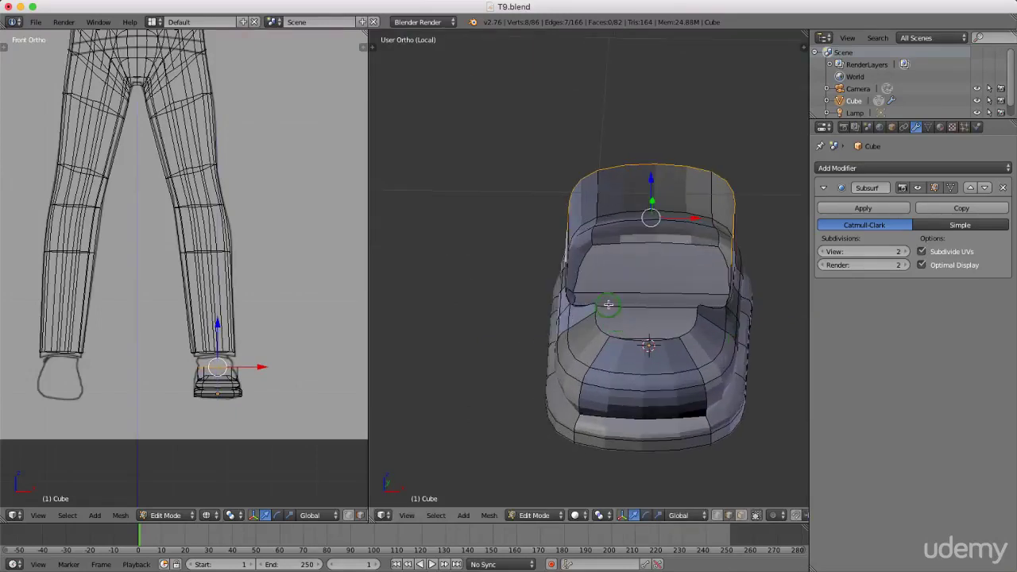
key(s)
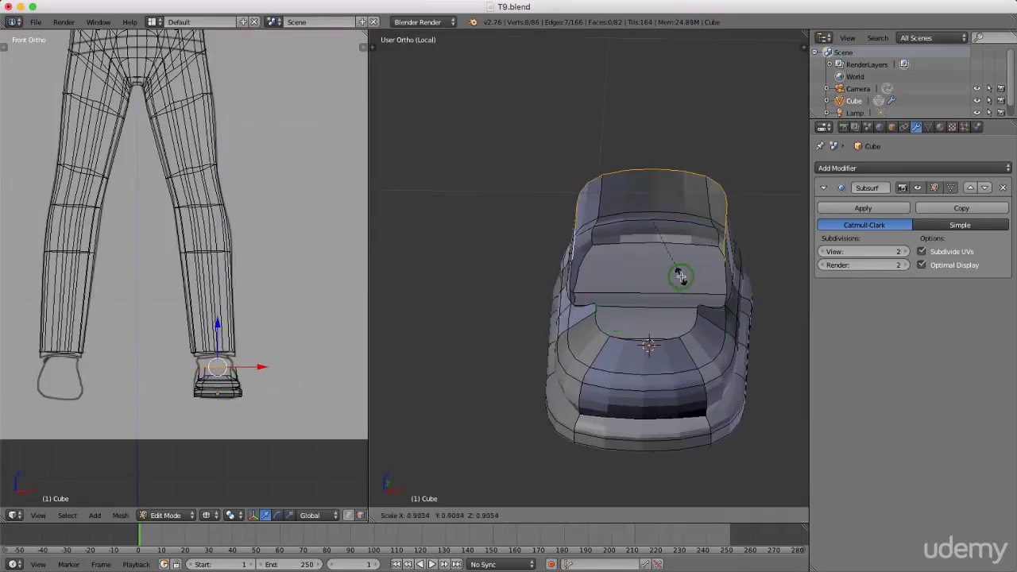
click(672, 272)
Step: Select the edges around the opening on top of the toe, fill them with a face, and raise that face slightly along Z
middle_drag(697, 308, 642, 318)
alt+right_click(594, 350)
alt+right_click(552, 357)
middle_drag(552, 358, 626, 355)
alt+right_click(600, 323)
shift+right_click(598, 318)
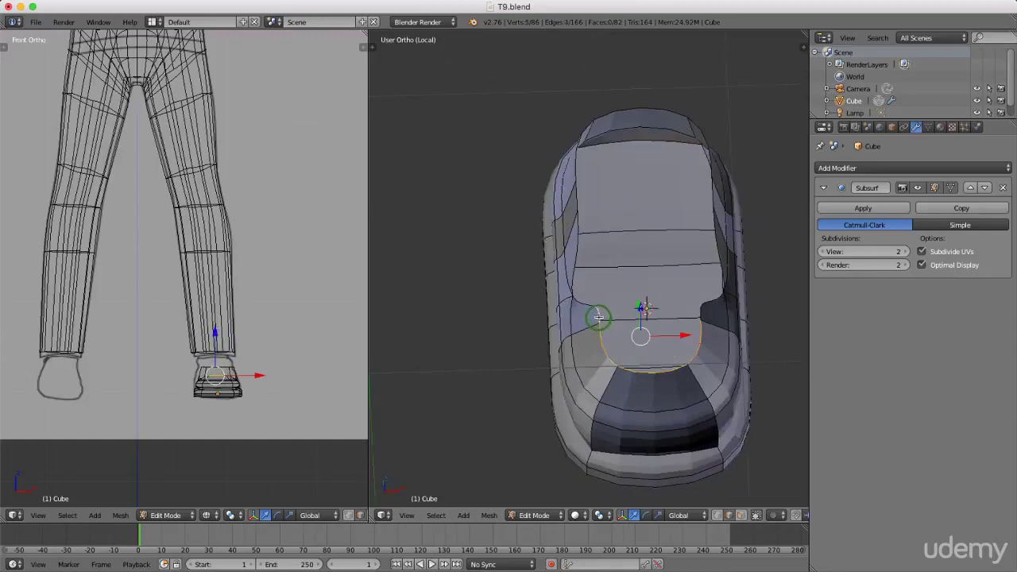
shift+right_click(699, 310)
middle_drag(722, 325, 569, 327)
key(f)
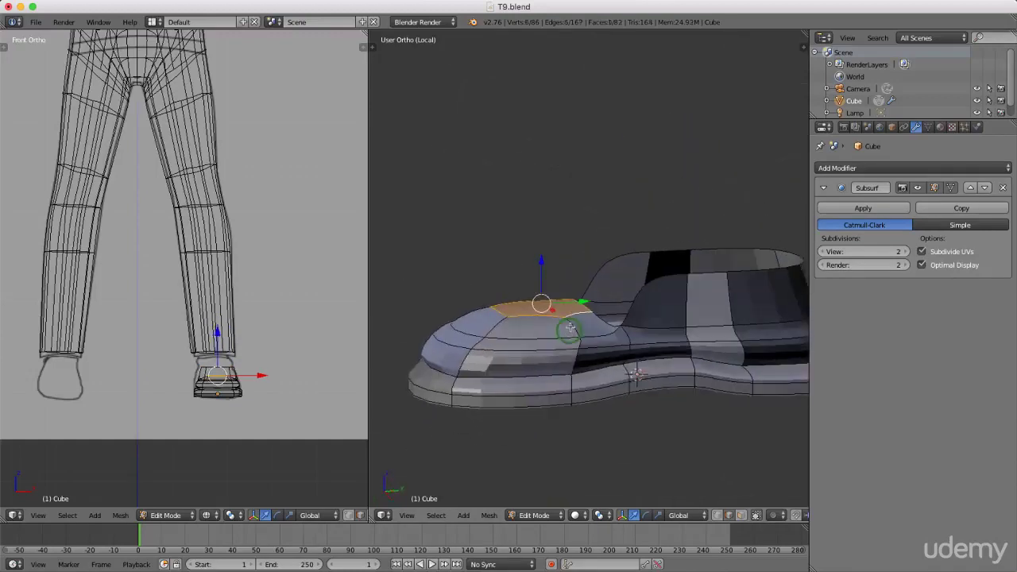
drag(540, 265, 583, 318)
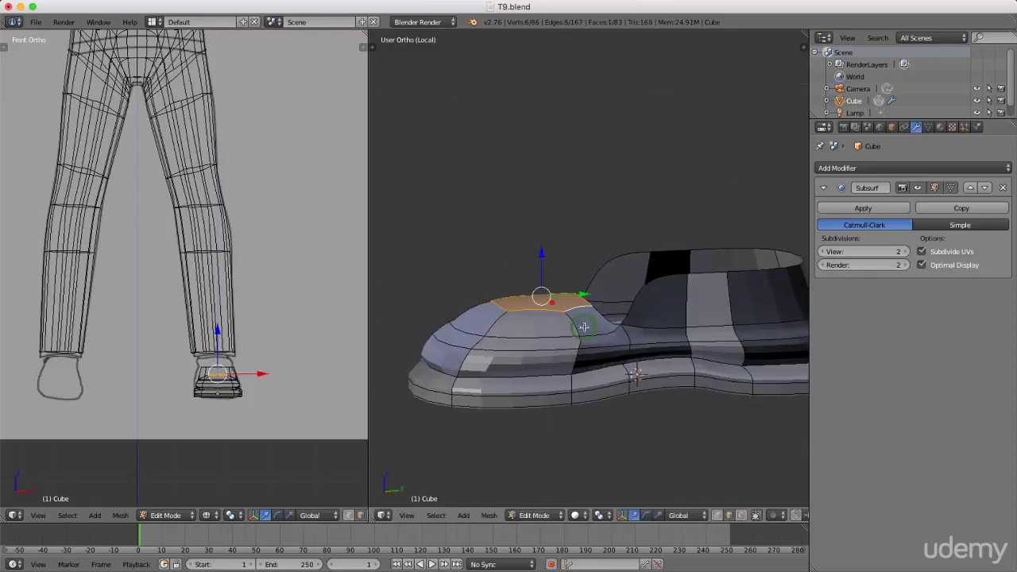
middle_drag(583, 318, 604, 321)
Step: Move the middle edge at the front of the toe cap forward along Y and up about 0.015 along Z
right_click(497, 325)
middle_drag(497, 325, 530, 321)
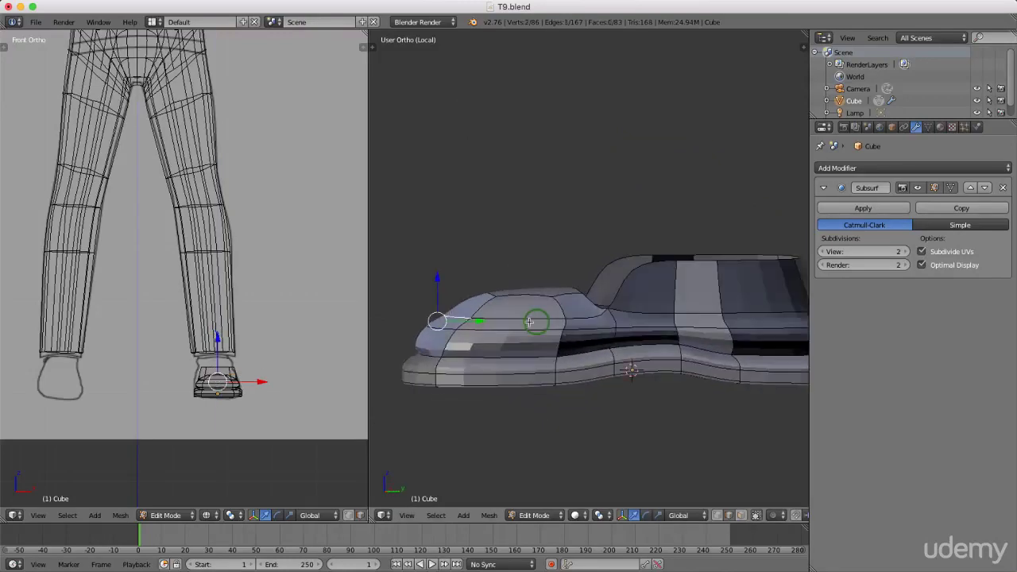
drag(481, 321, 454, 318)
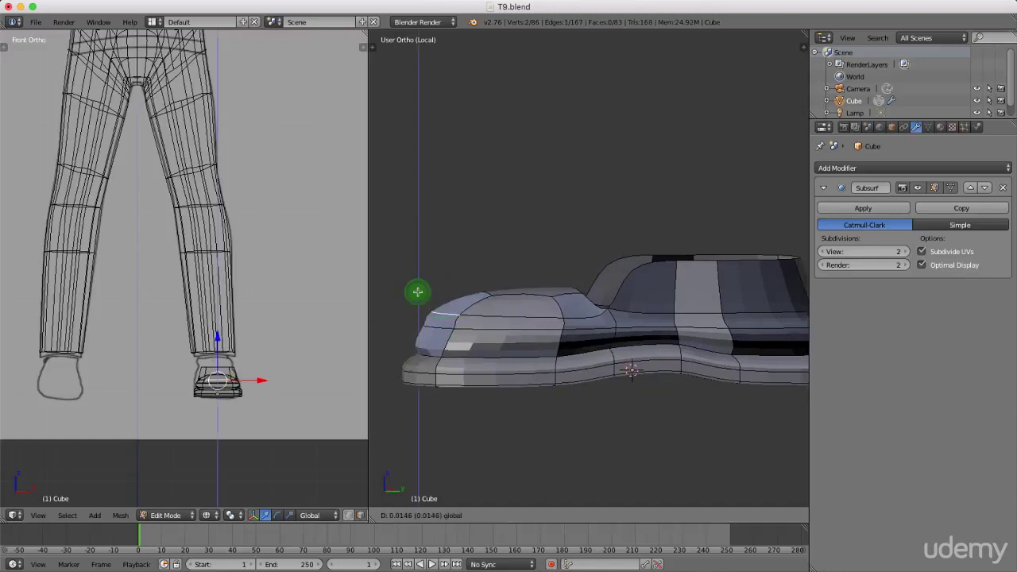
middle_drag(418, 296, 698, 339)
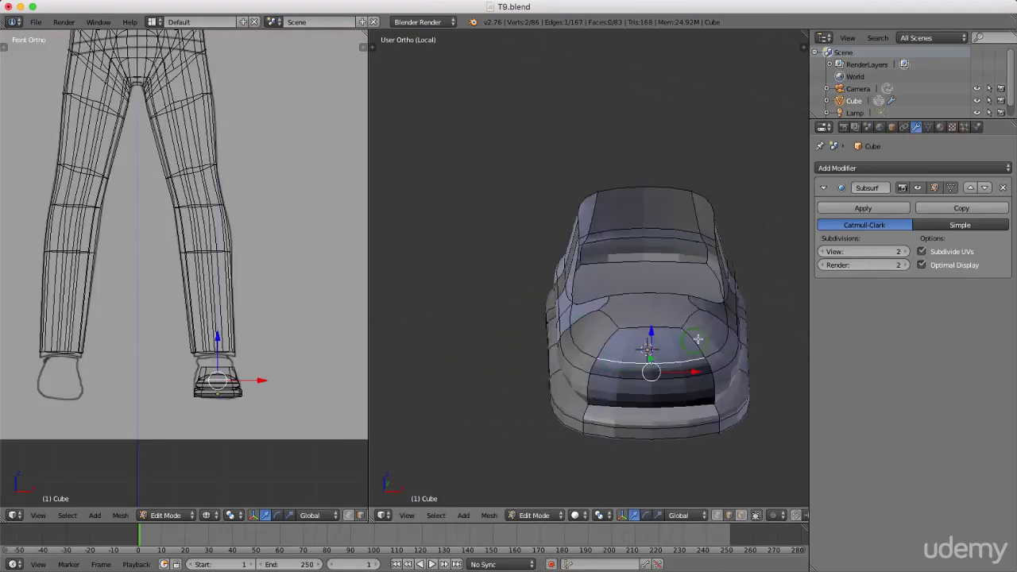
Step: Select the two curved corner edges beside the toe cap's front edge and widen them to about 1.11 along X
right_click(726, 339)
alt+right_click(569, 341)
mouse_move(551, 382)
middle_down()
mouse_move(532, 347)
mouse_move(553, 369)
middle_up()
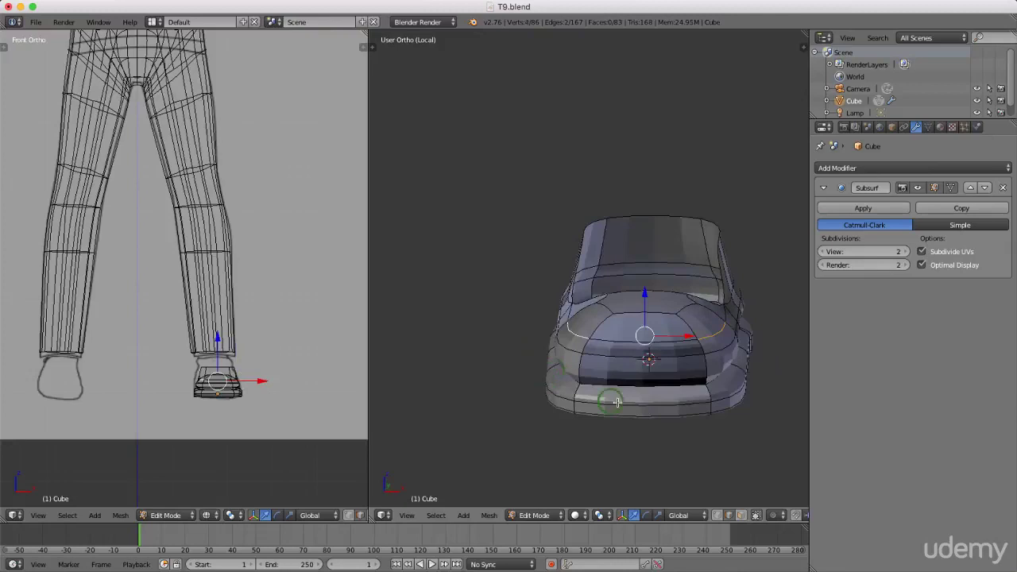
key(s)
key(x)
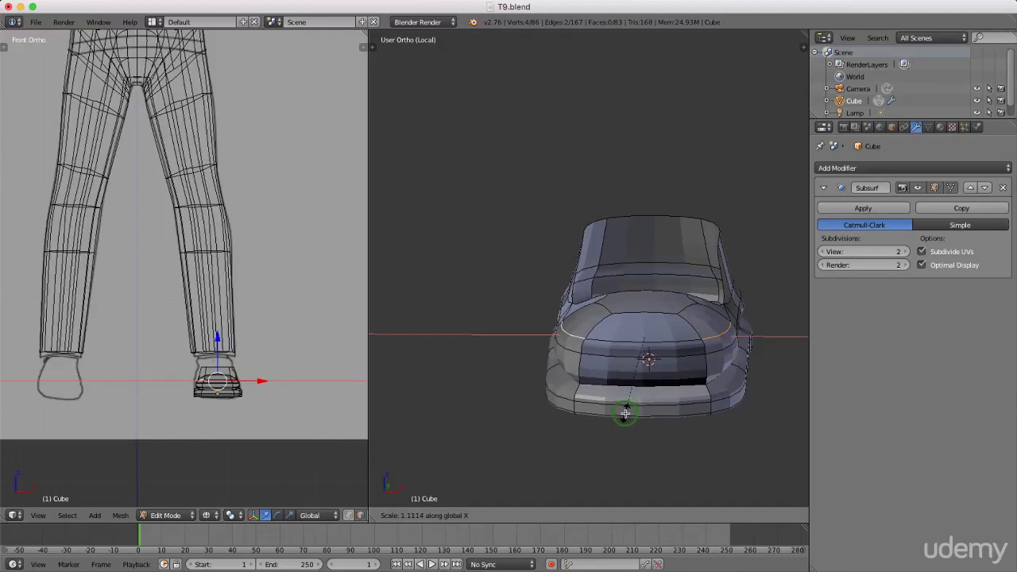
click(625, 416)
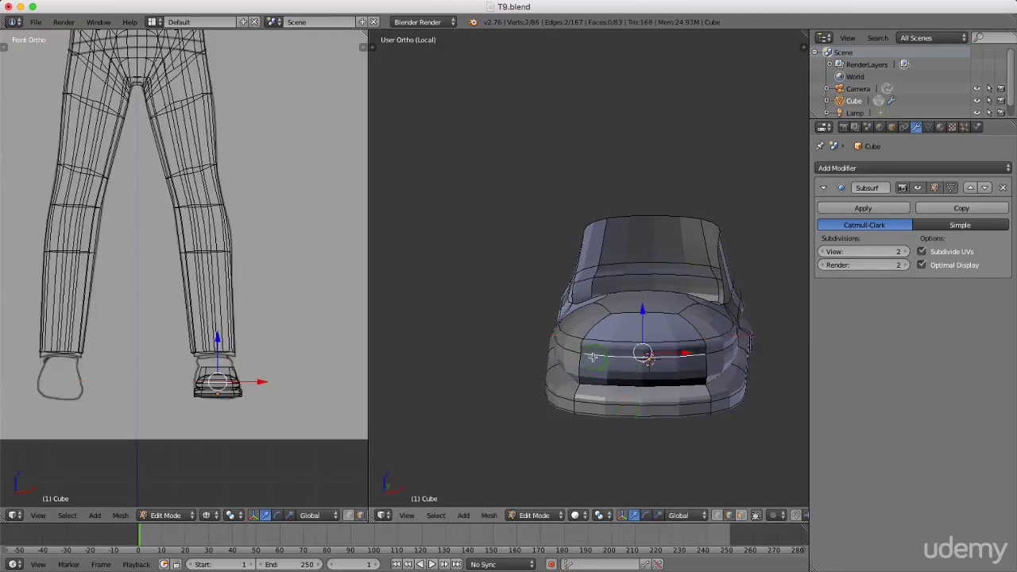
Step: Select the three edges of the next loop down around the toe front and widen them to about 1.12 along X
alt+shift+right_click(704, 351)
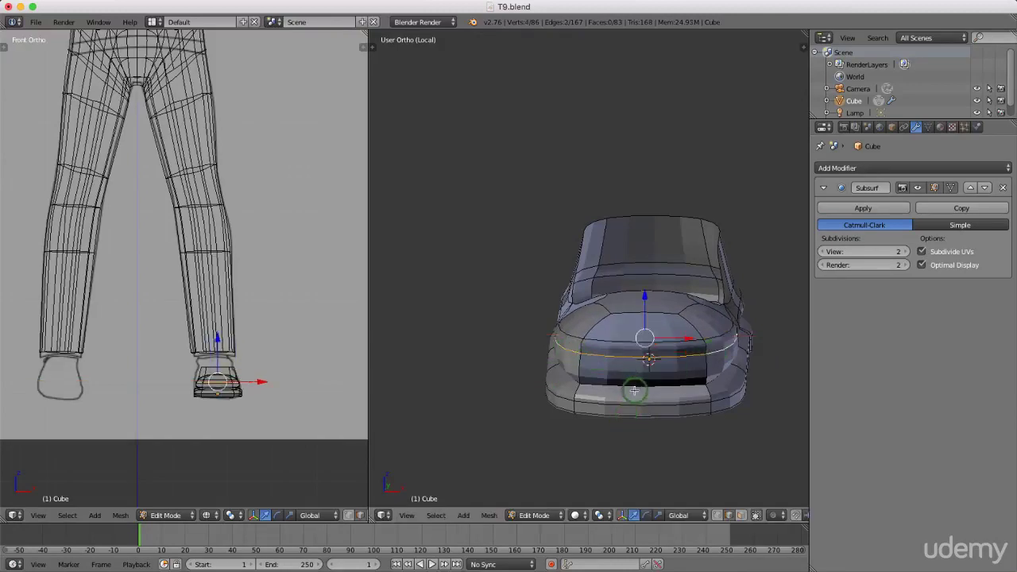
key(s)
key(x)
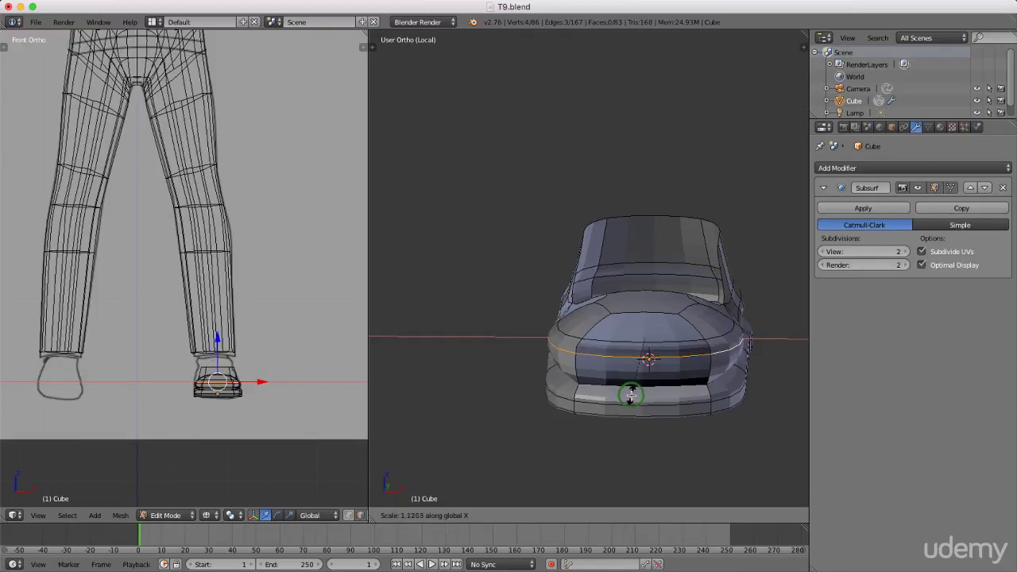